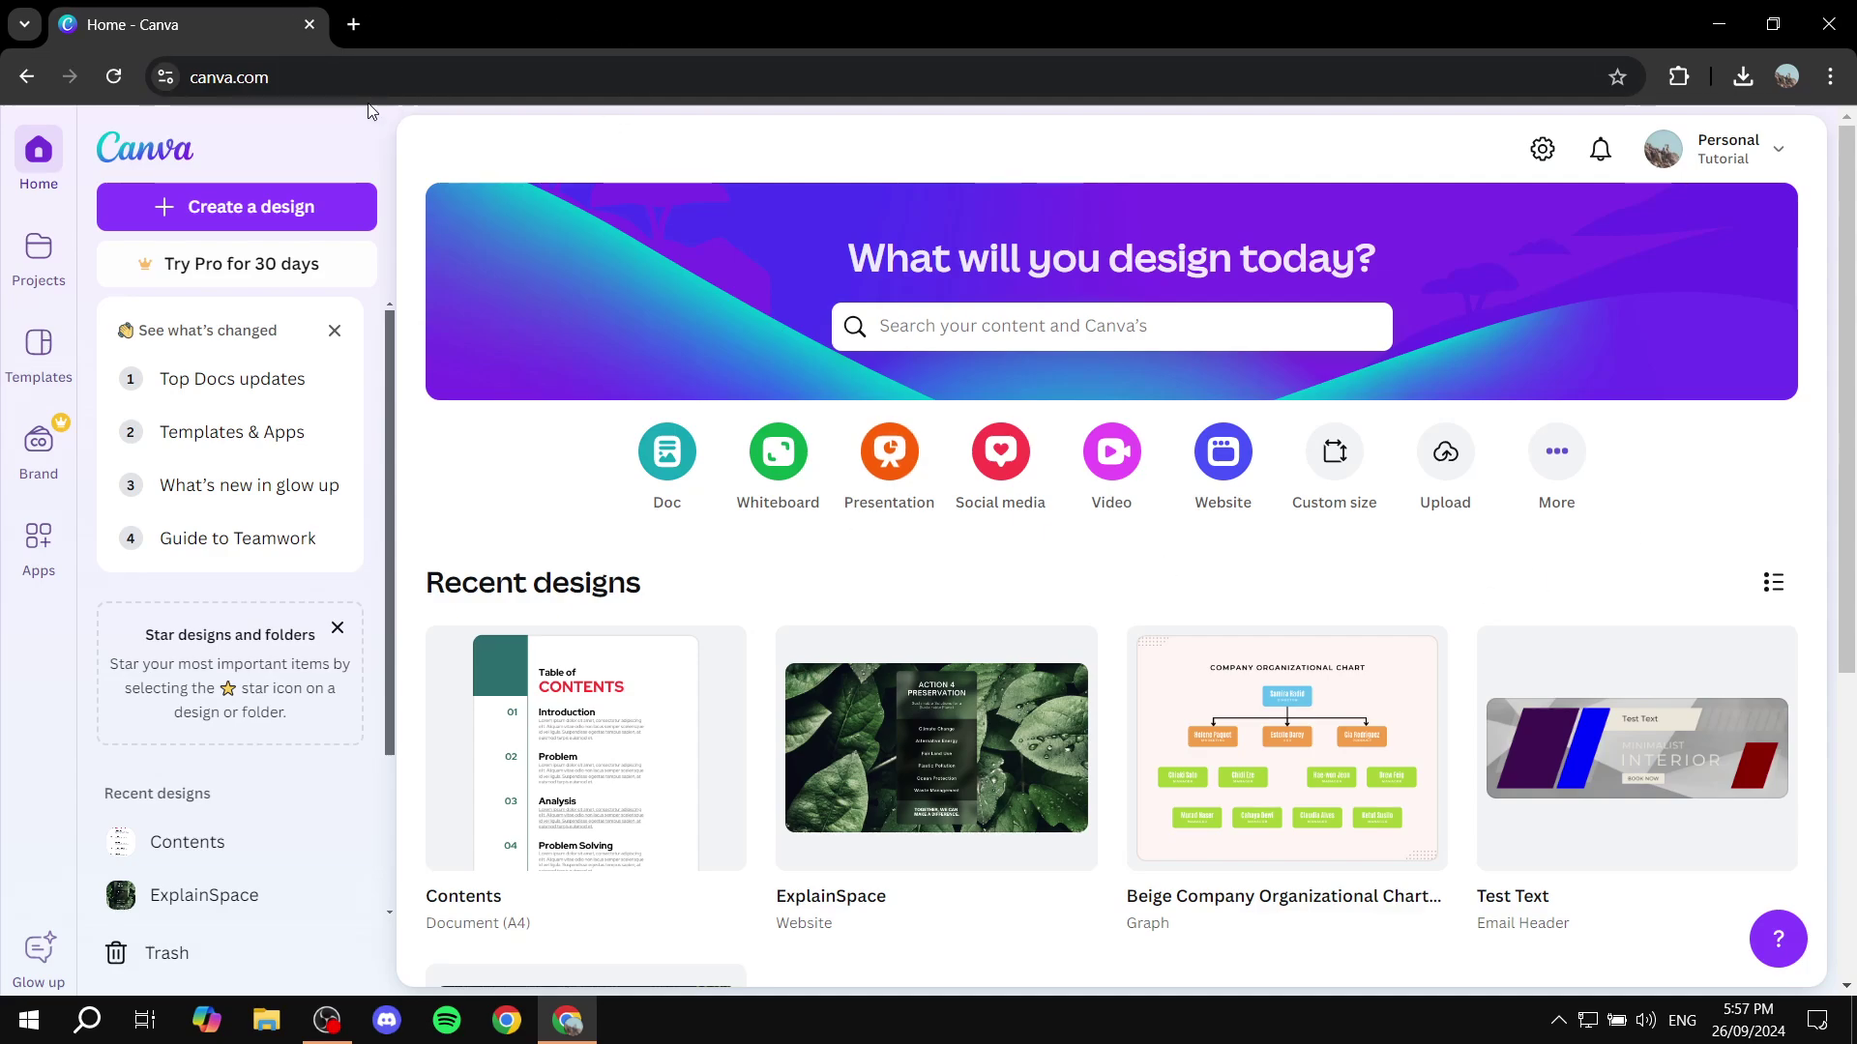
# Search Canva's home page for 'newsletter' templates
pyautogui.click(1145, 329)
pyautogui.write('newsle')
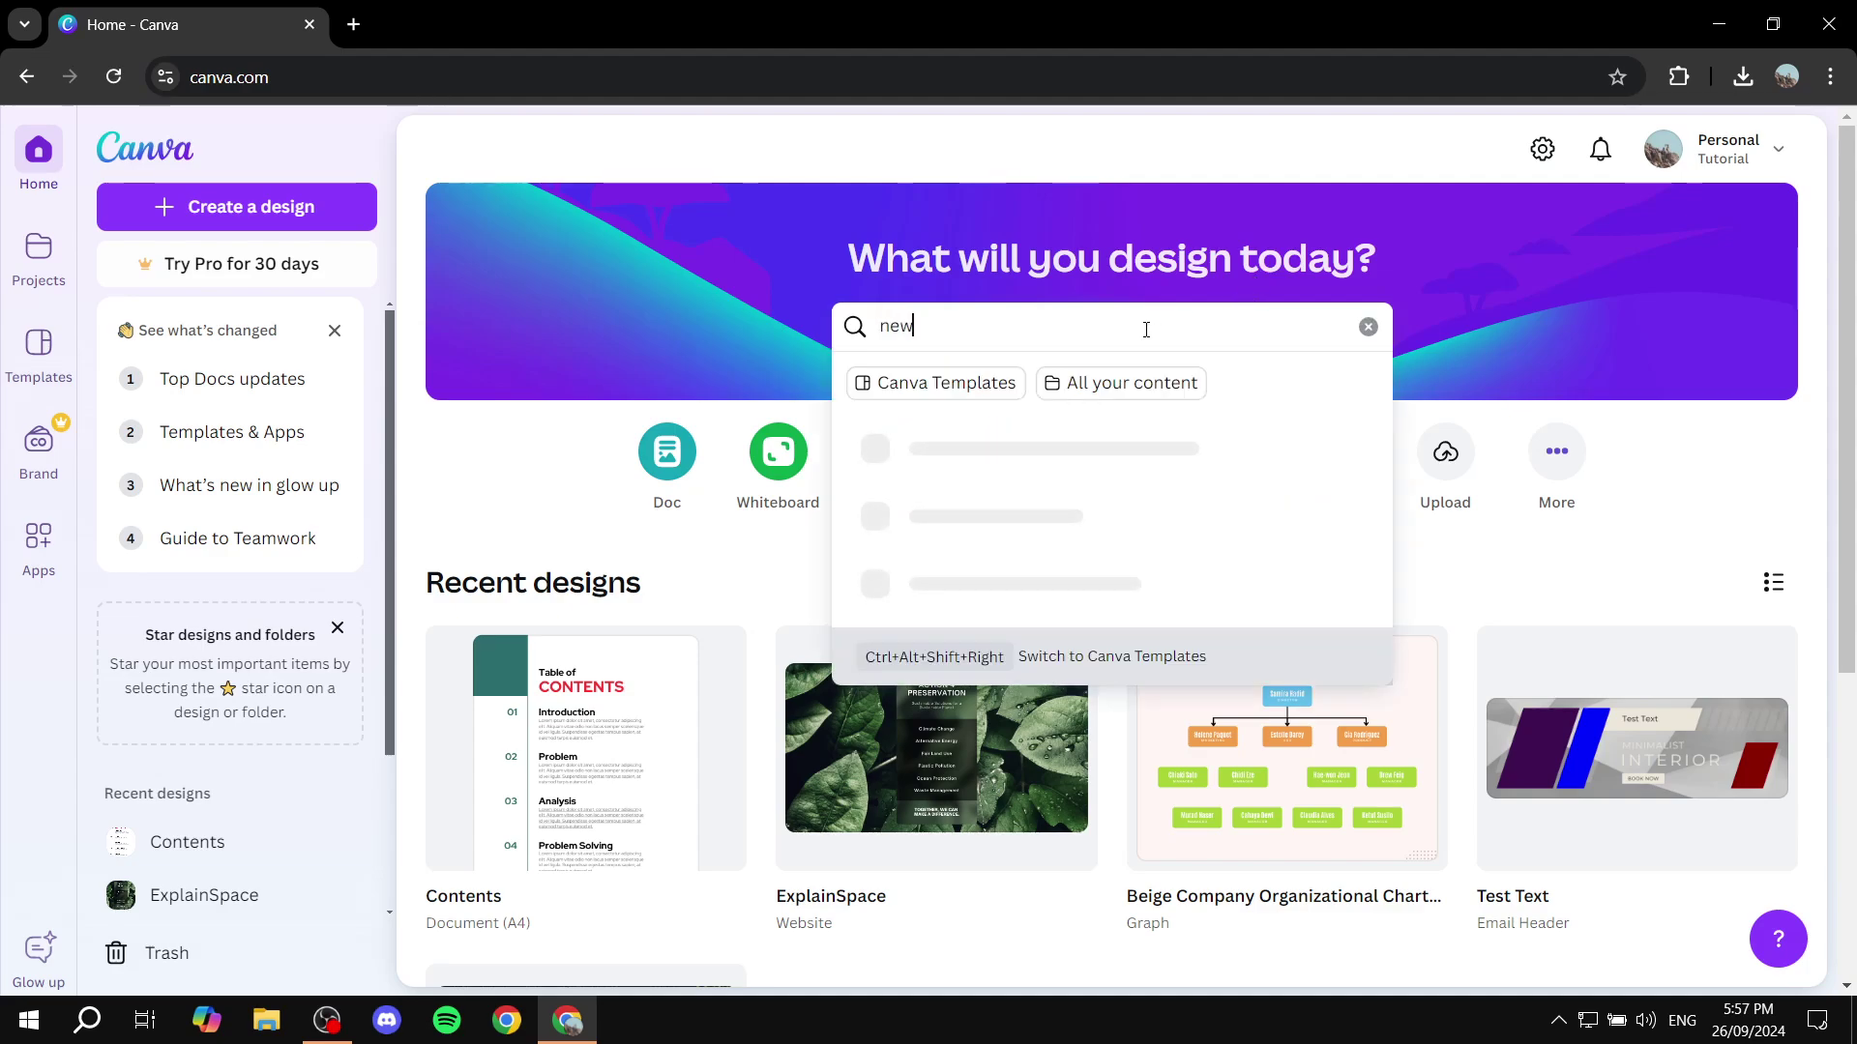
pyautogui.write('tter')
pyautogui.press('Return')
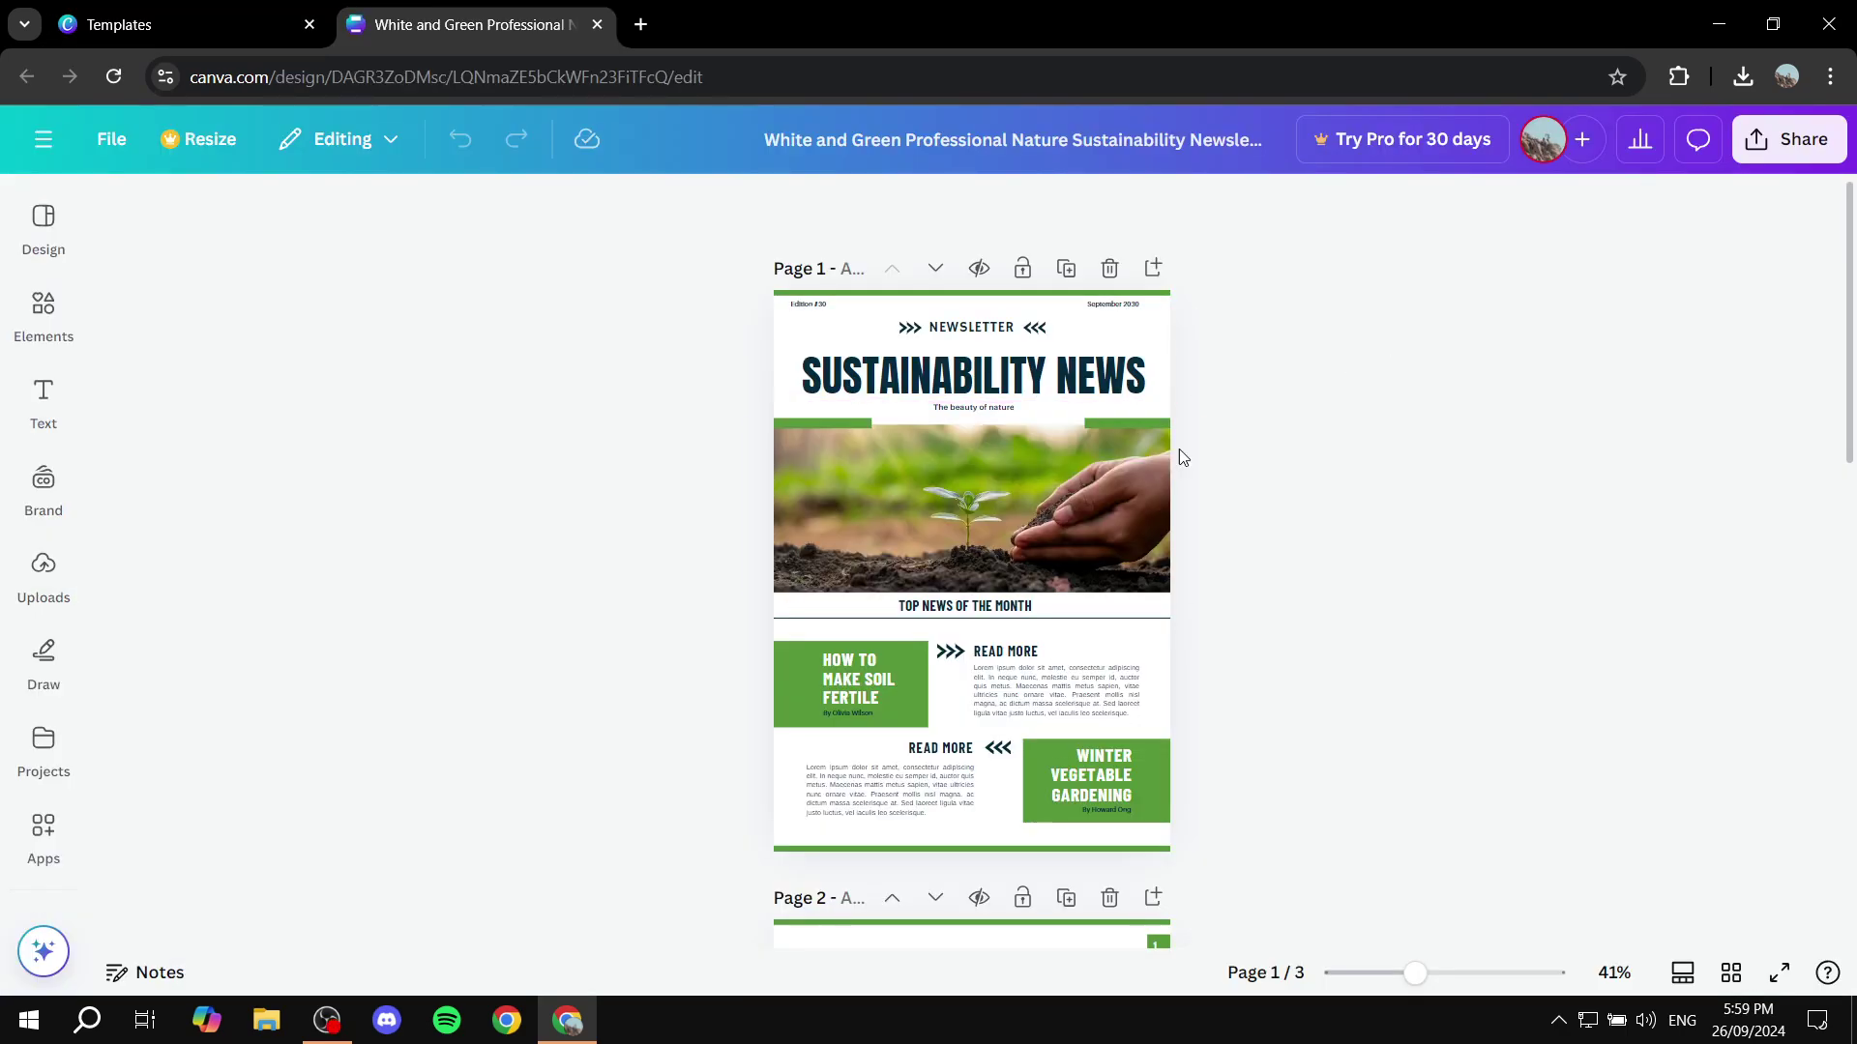
pyautogui.scroll(2, 1253, 531)
pyautogui.scroll(1, 1253, 532)
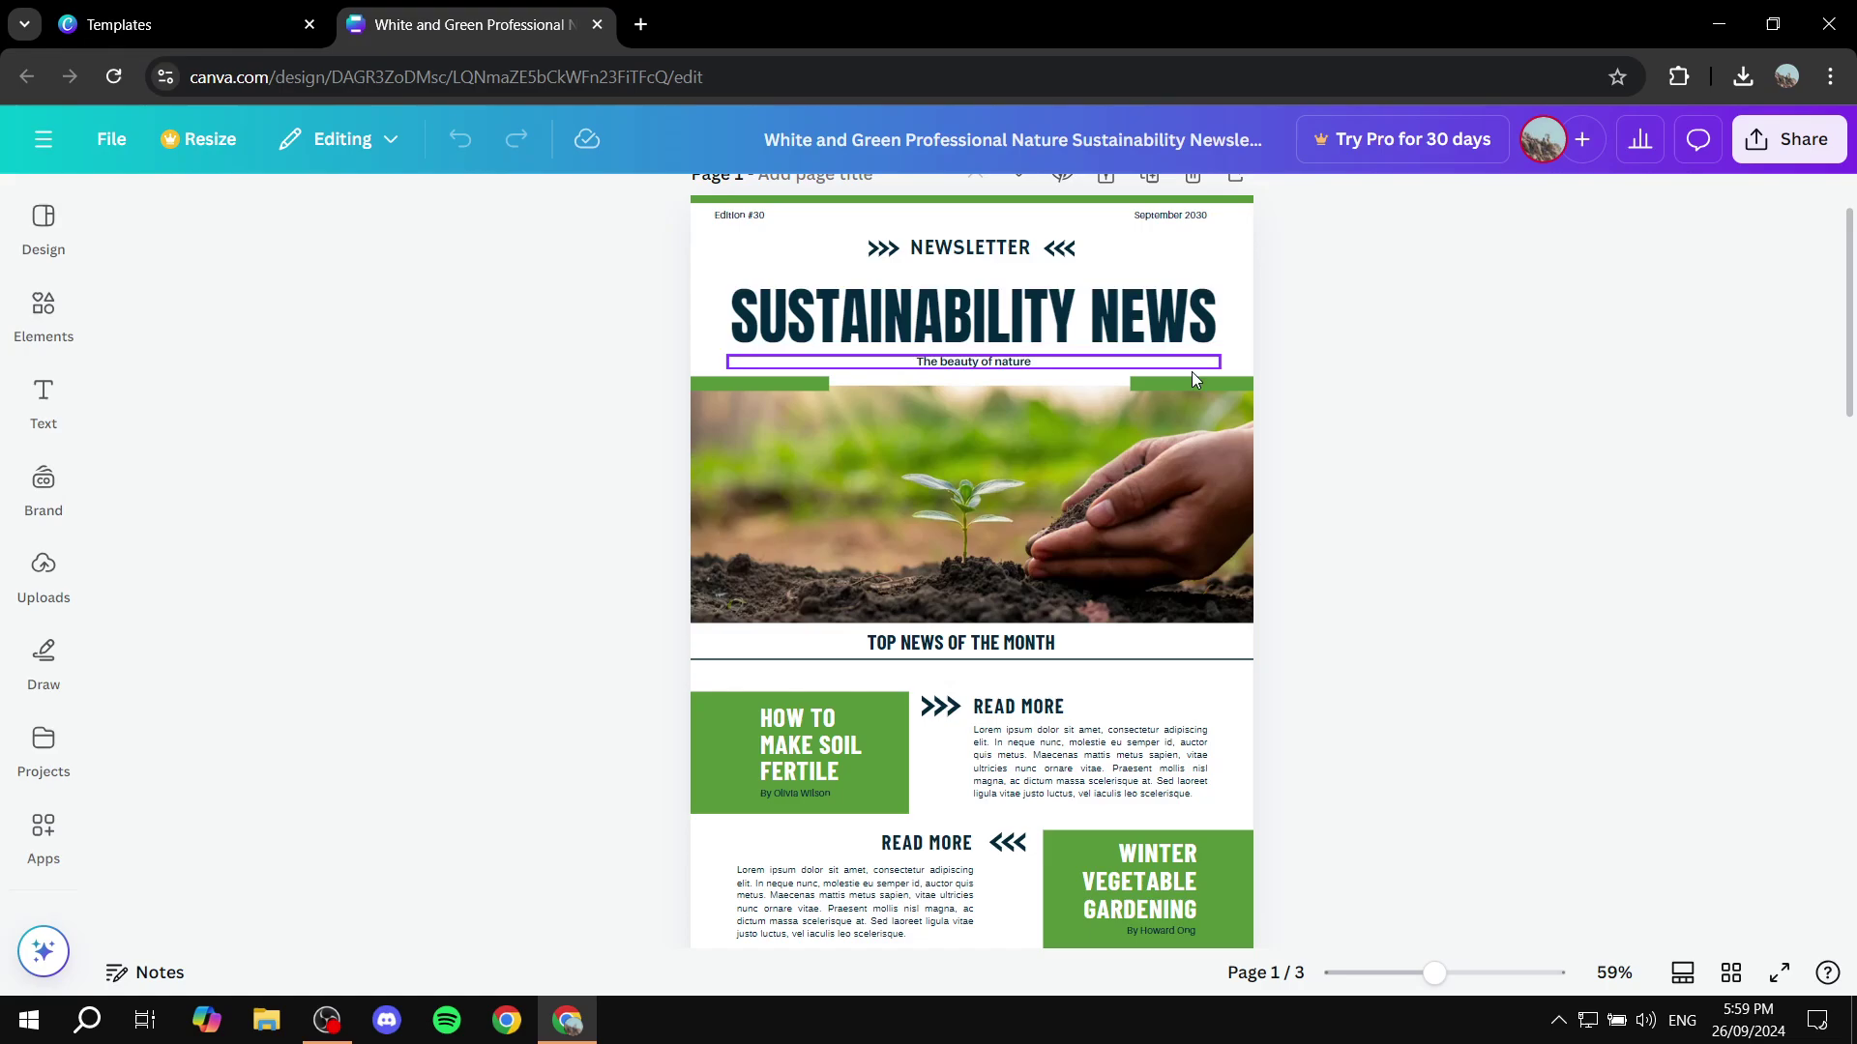
pyautogui.scroll(-12, 1192, 372)
pyautogui.scroll(-8, 1085, 522)
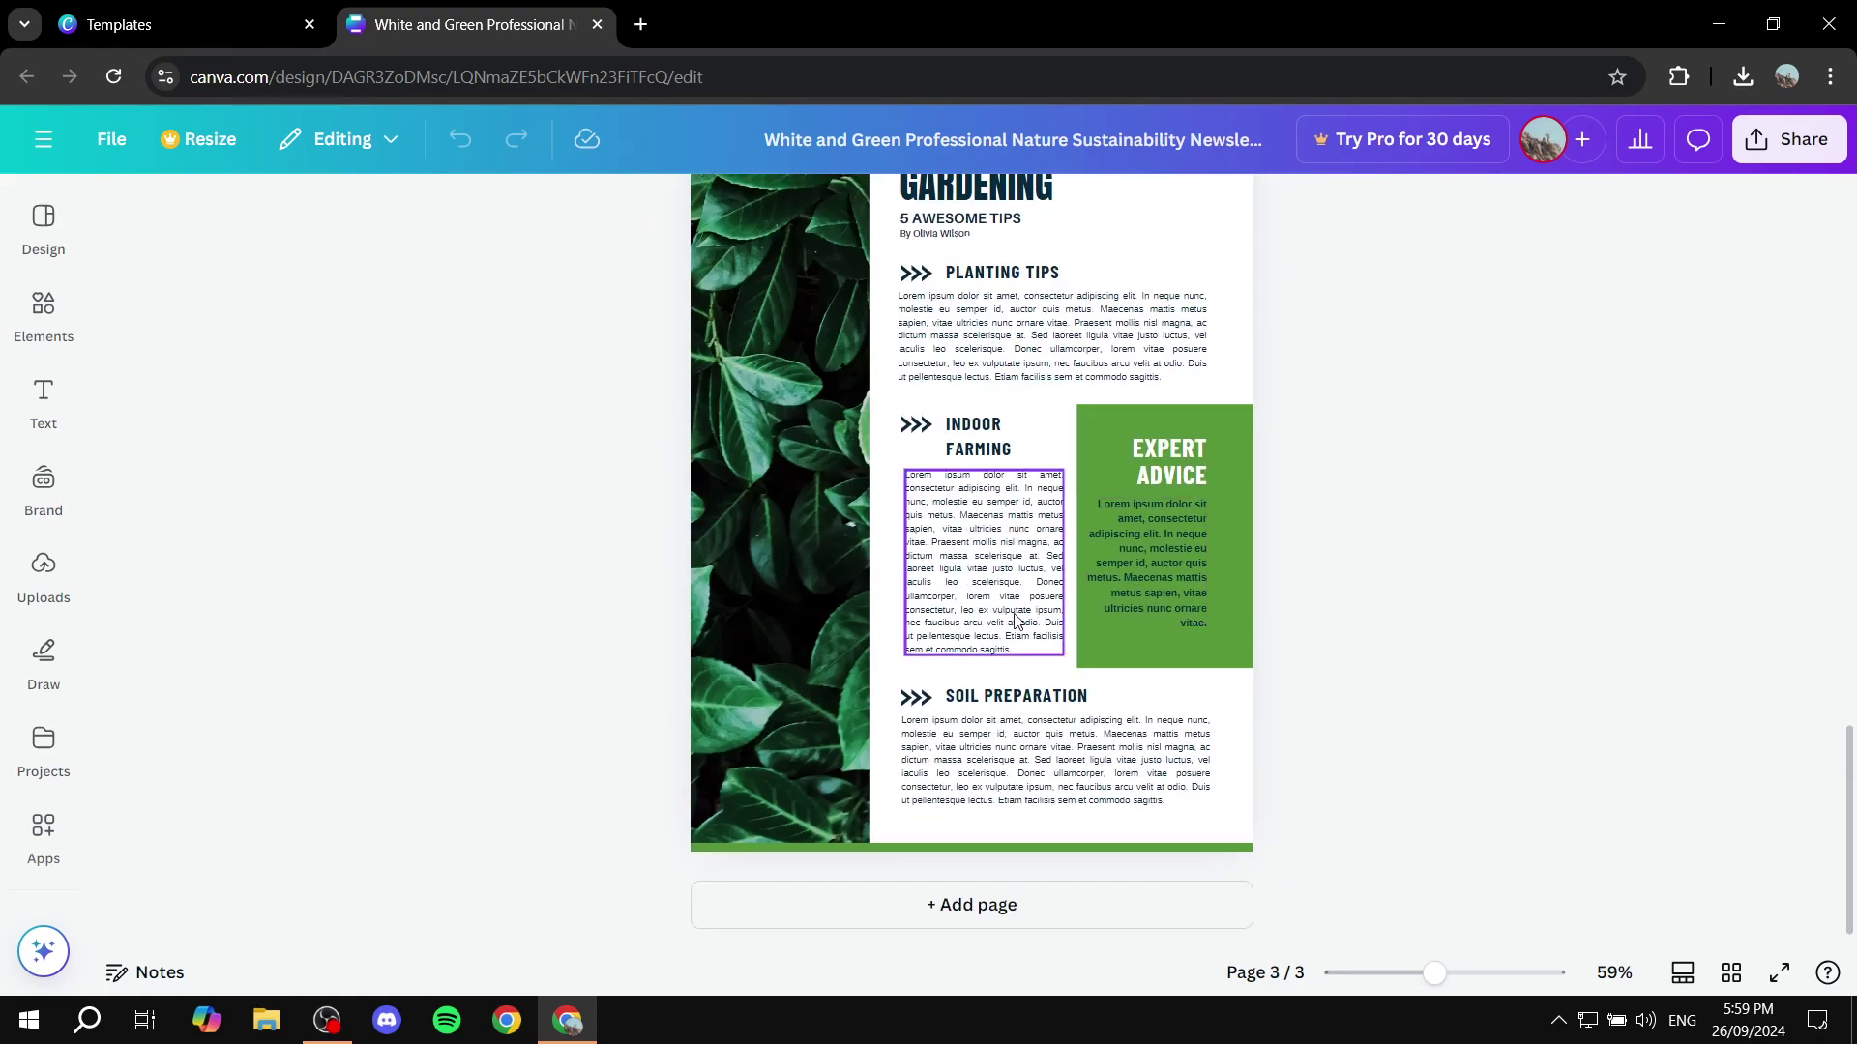
pyautogui.scroll(13, 952, 609)
pyautogui.scroll(4, 1023, 372)
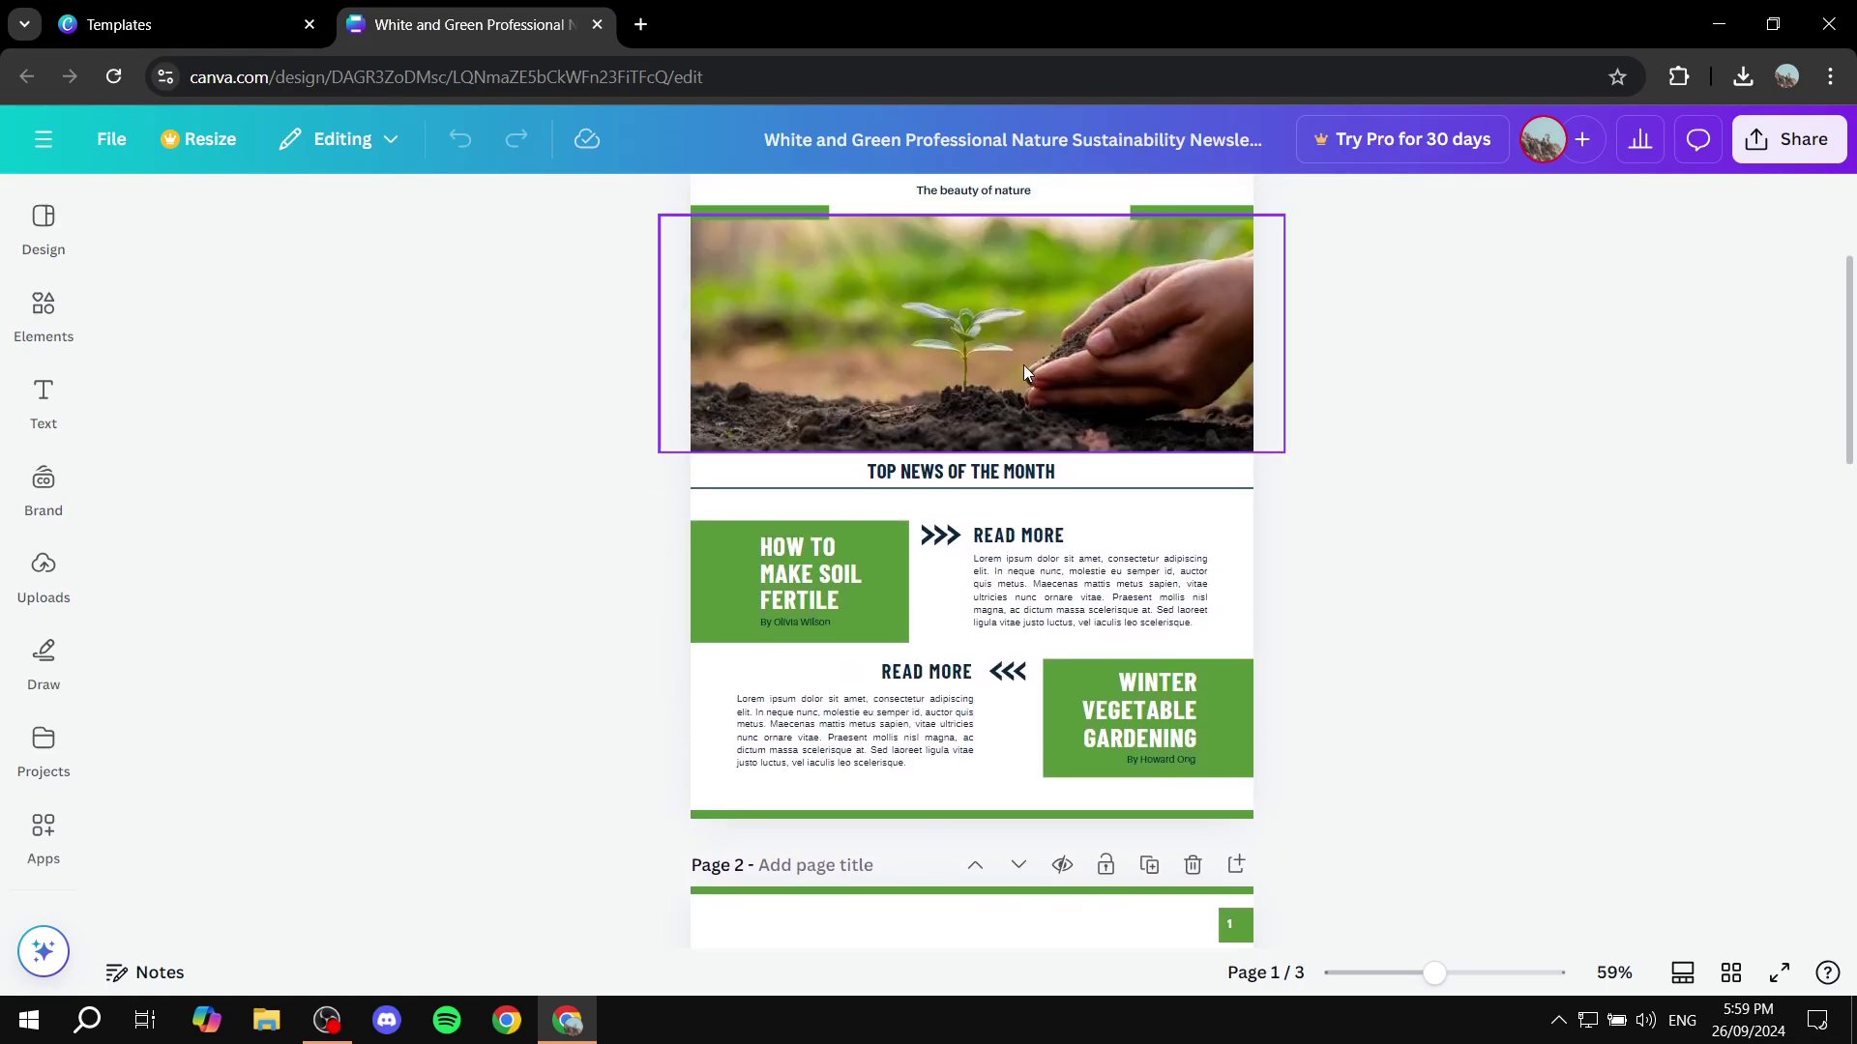
pyautogui.scroll(-9, 1042, 656)
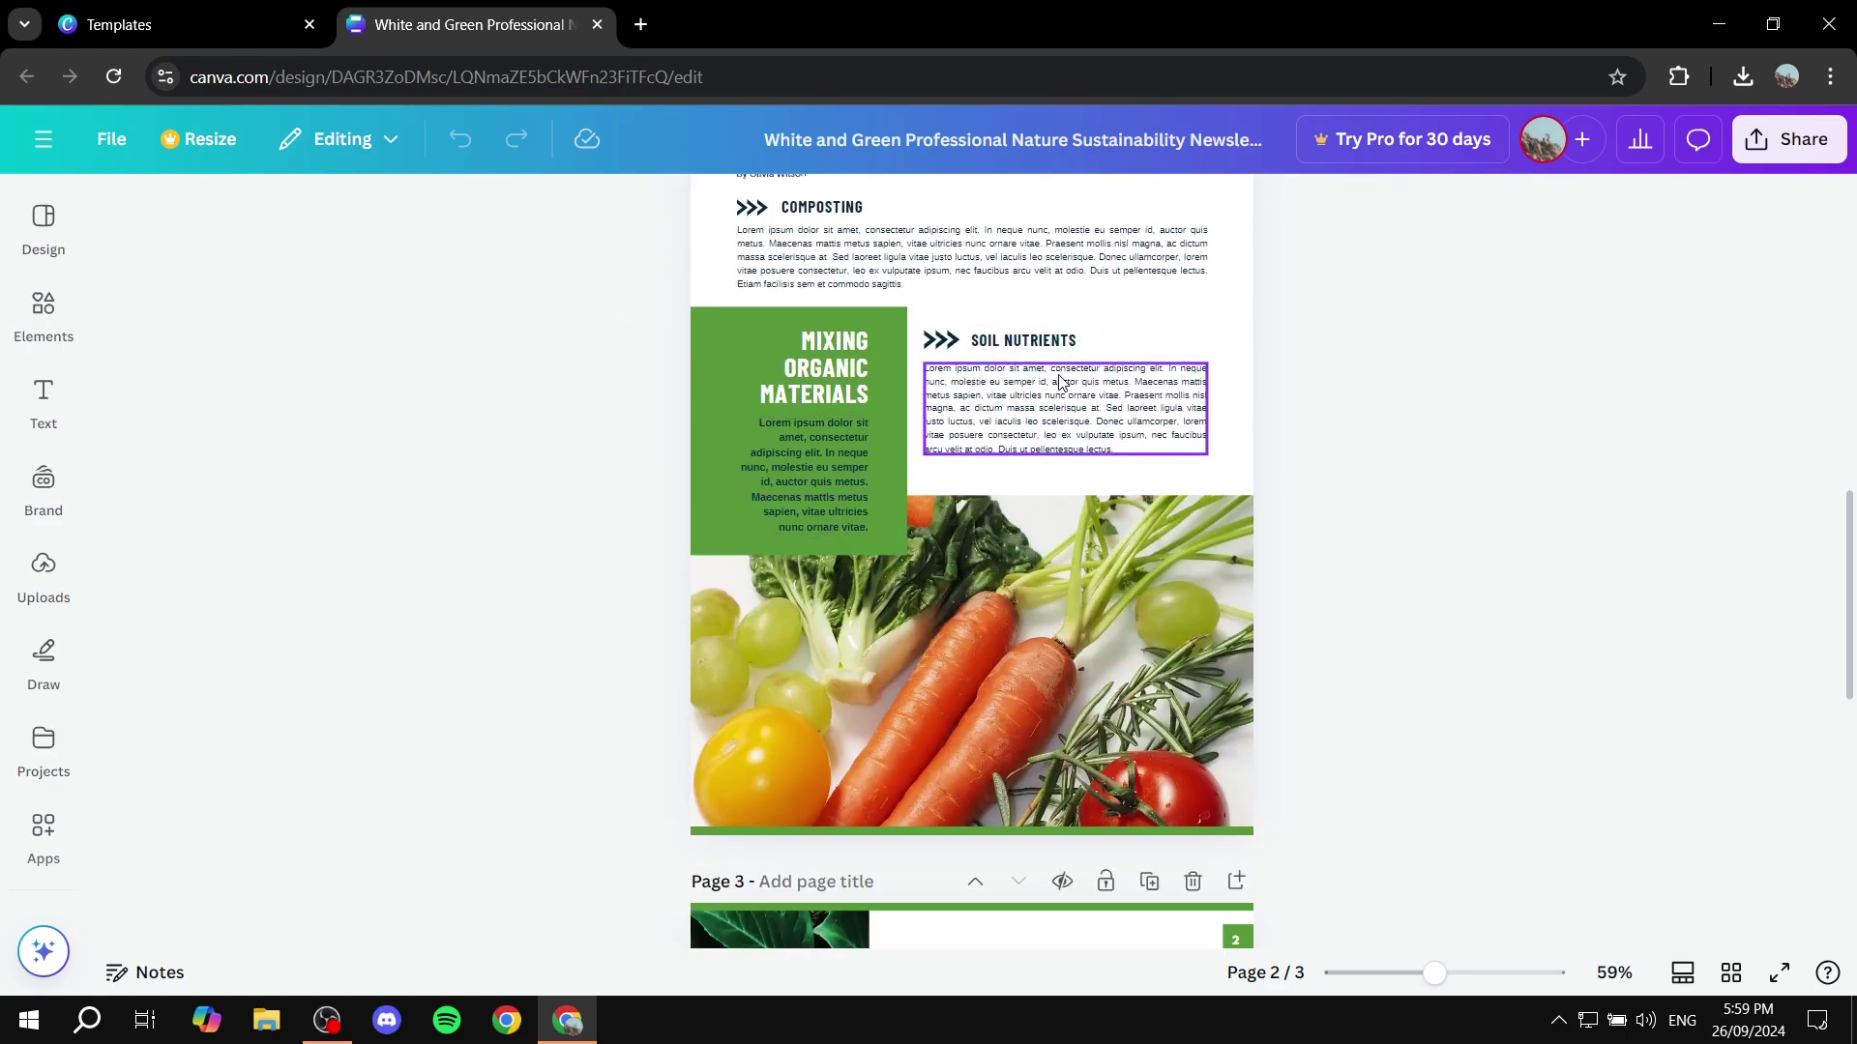
pyautogui.scroll(-1, 1122, 430)
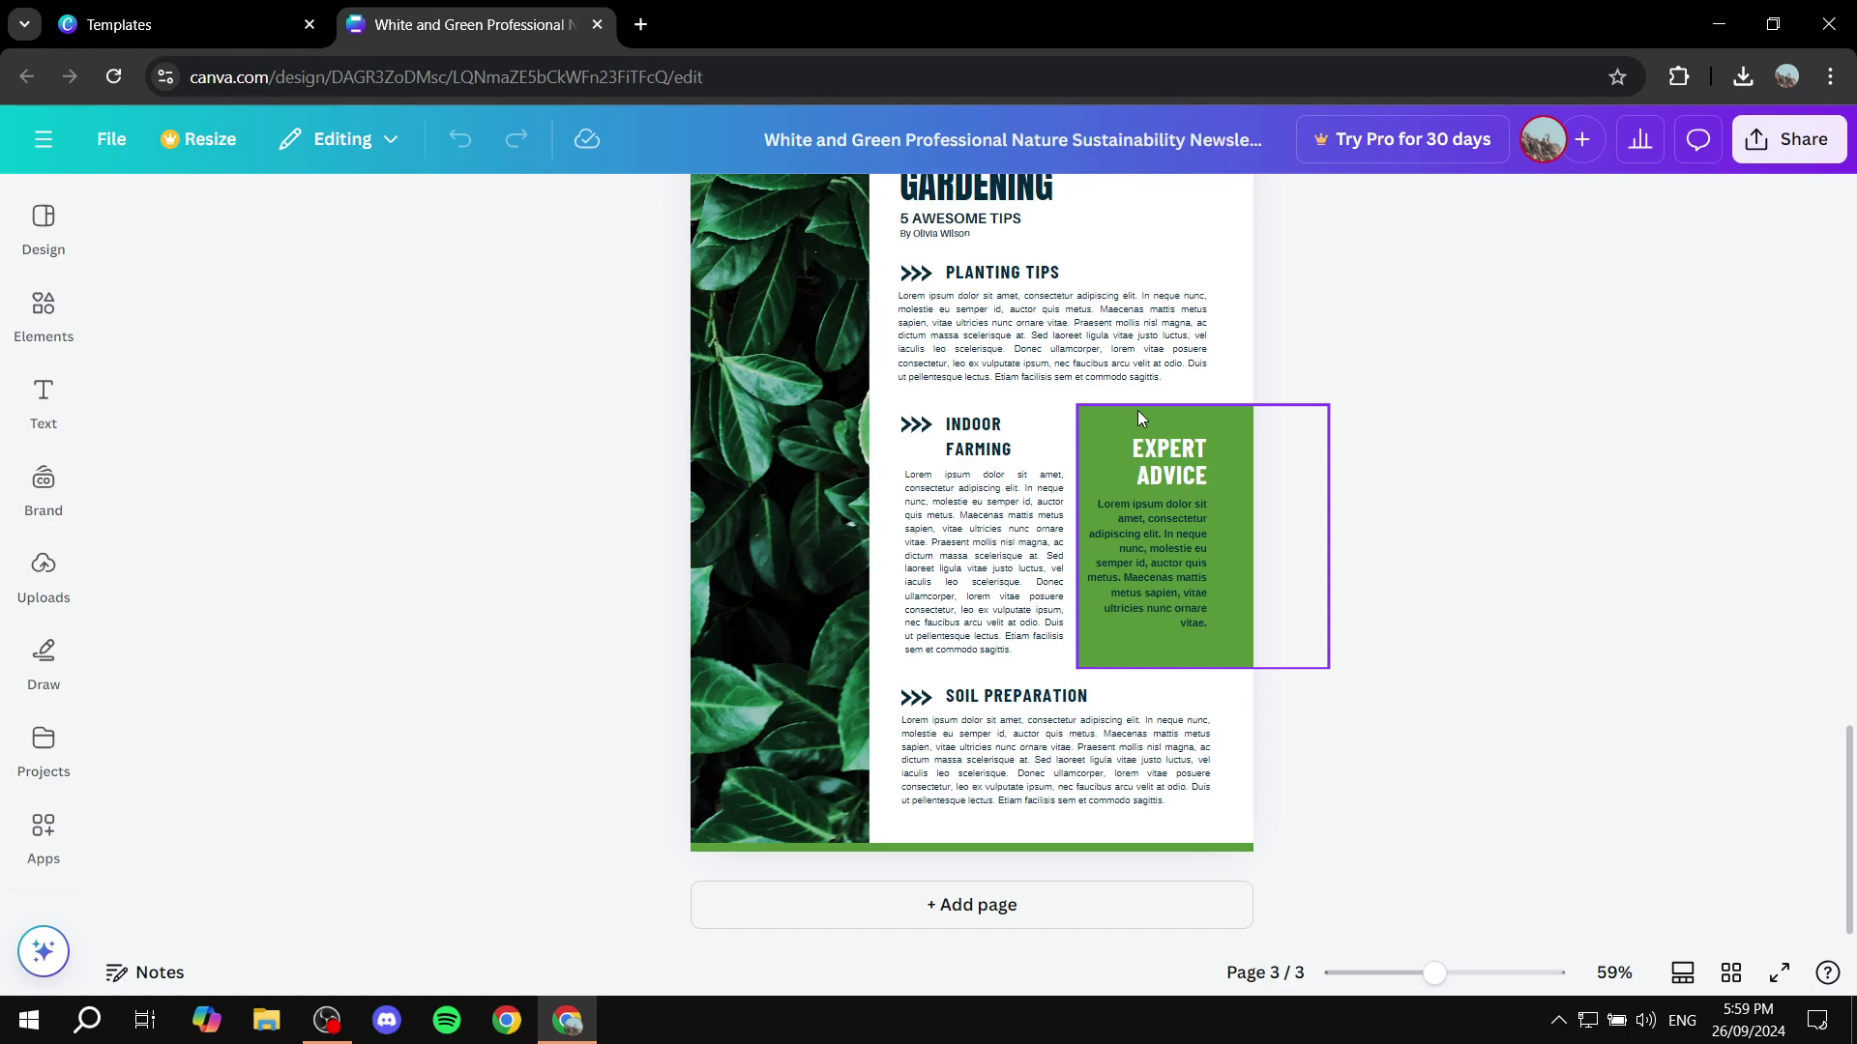
pyautogui.scroll(3, 1213, 580)
pyautogui.scroll(15, 1198, 614)
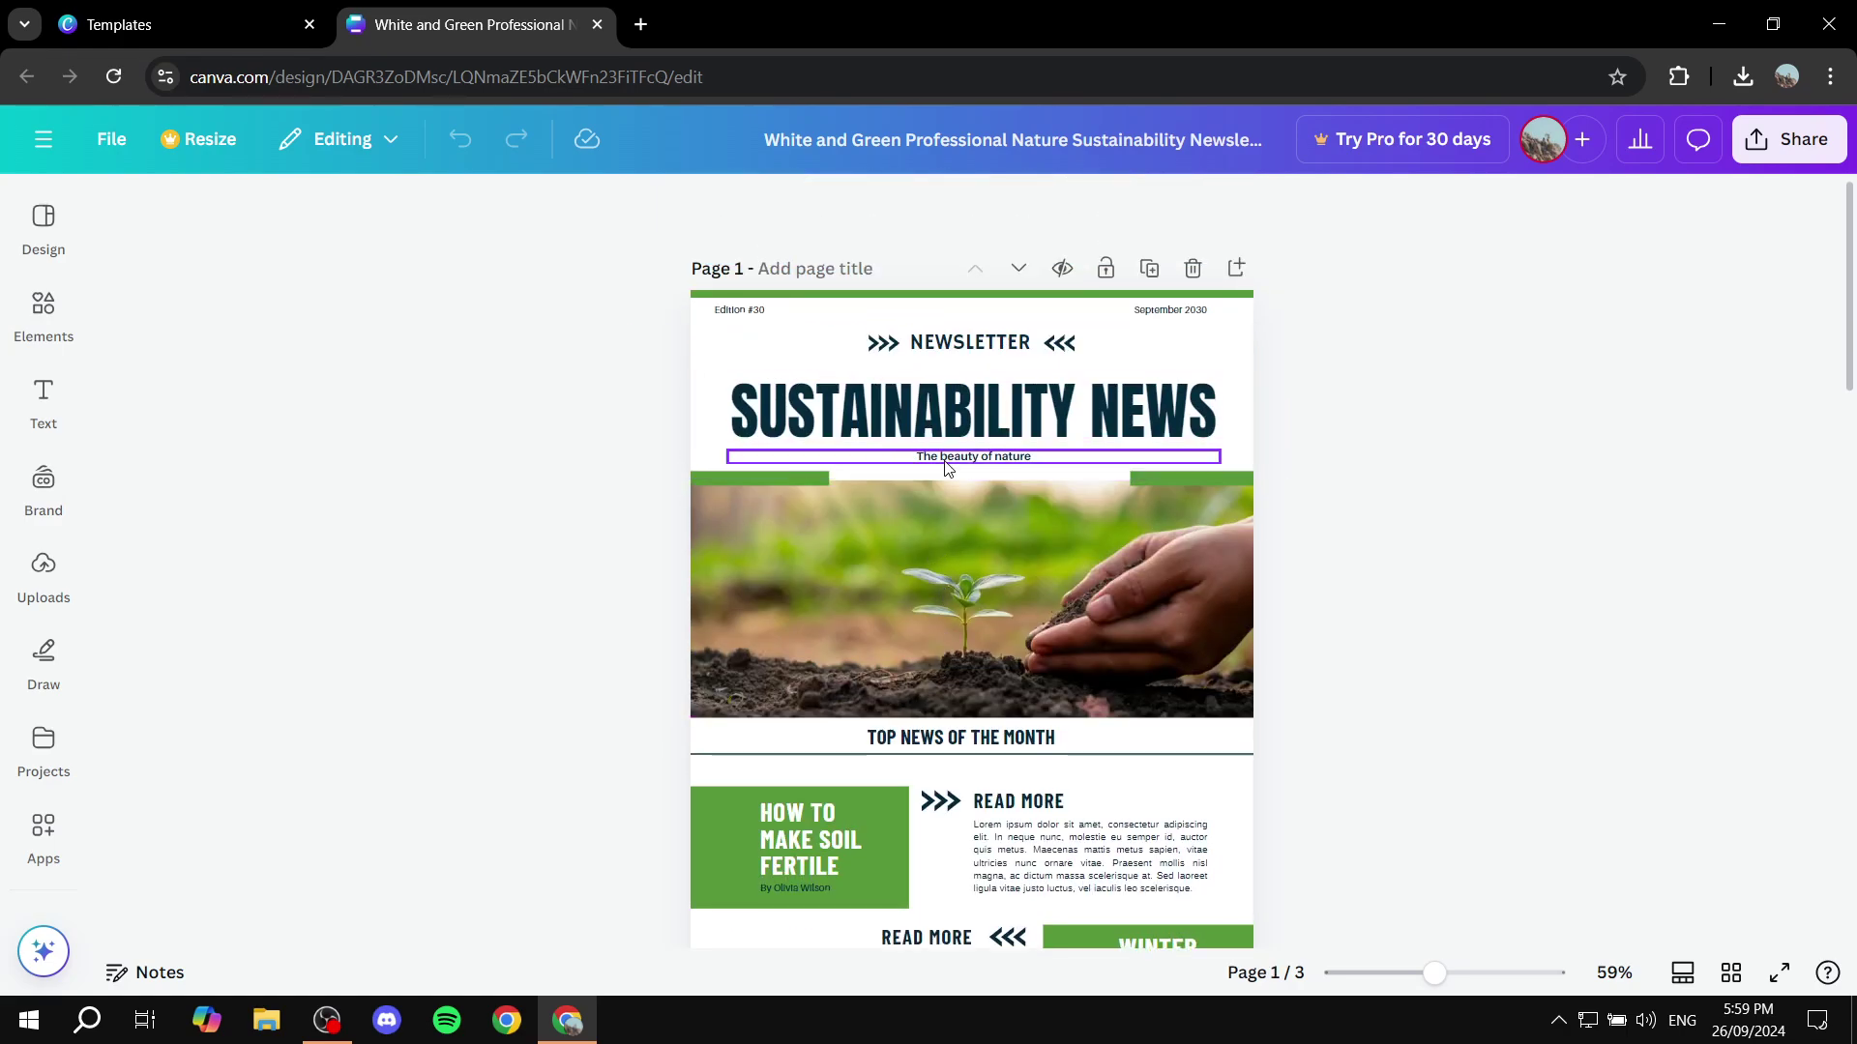
# Replace the cover heading SUSTAINABILITY NEWS with 'TEST TEXT HERE'
pyautogui.click(1087, 401)
pyautogui.click(1086, 402)
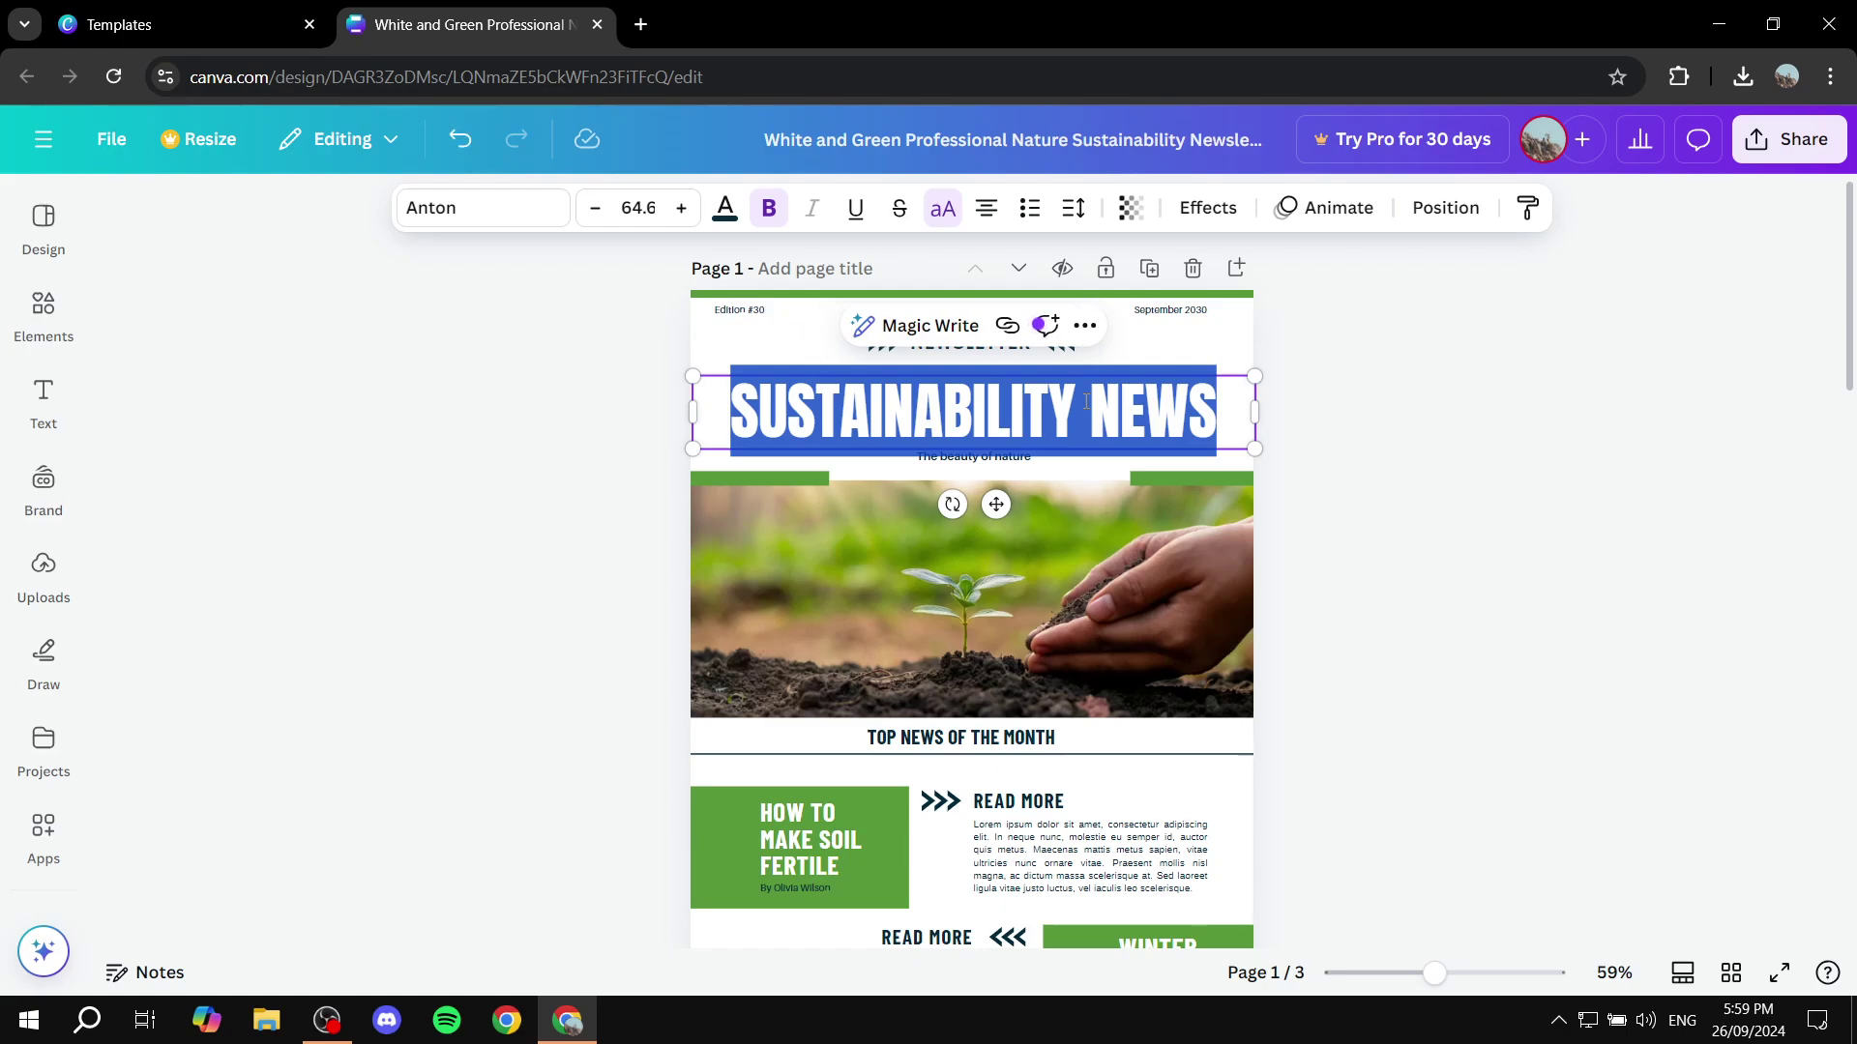
pyautogui.write('TEST TT')
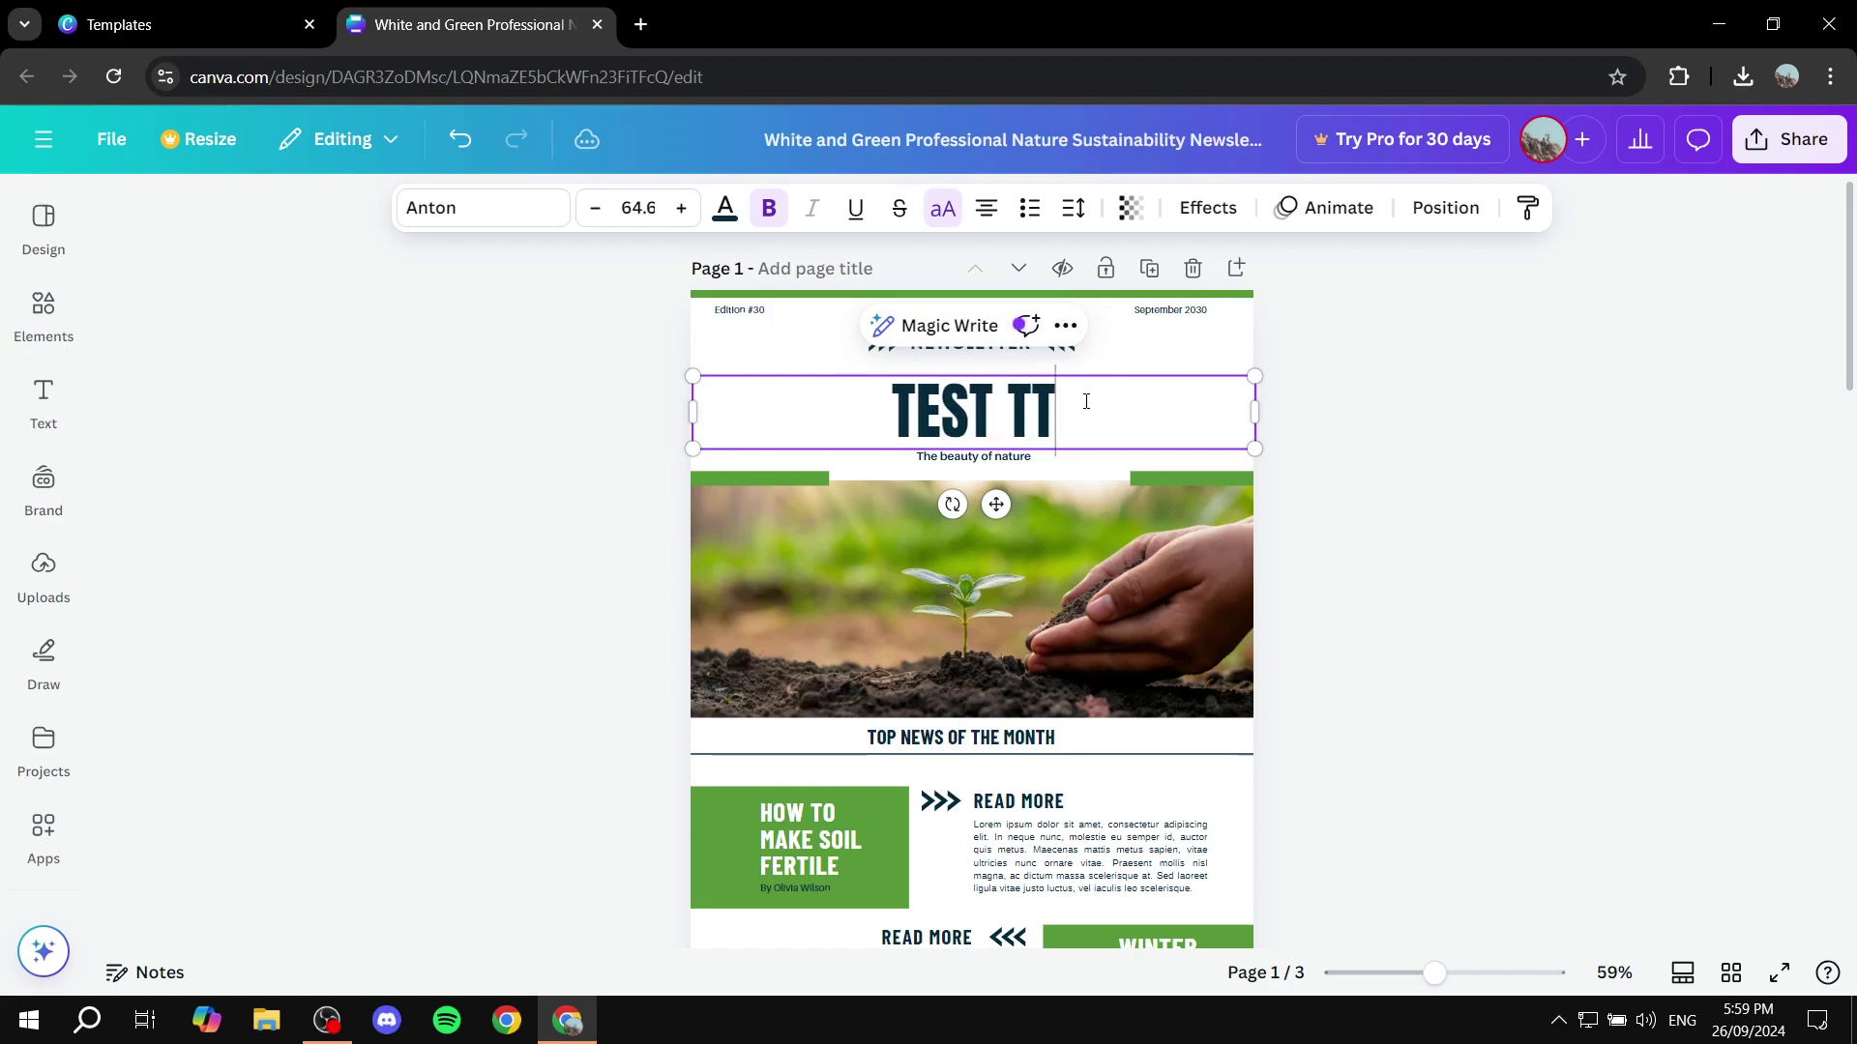
pyautogui.press('BackSpace')
pyautogui.write('EXT')
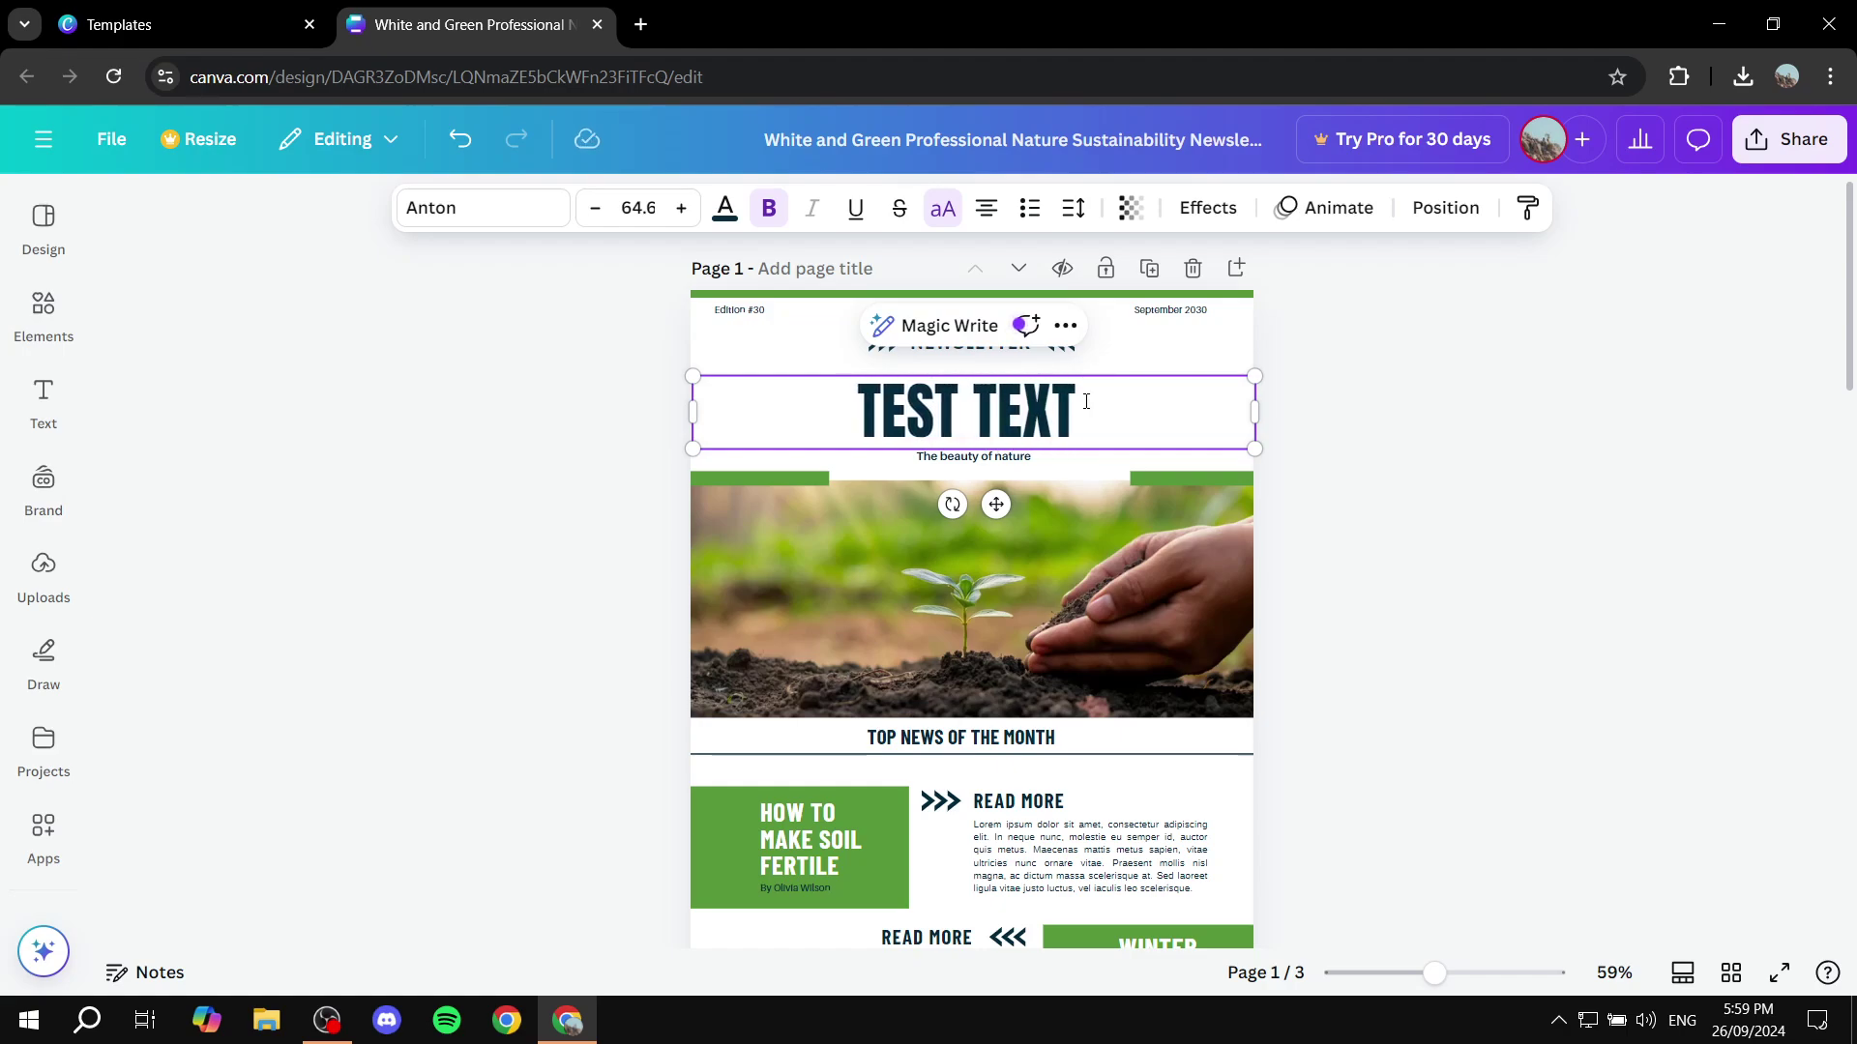
pyautogui.write(' HERE')
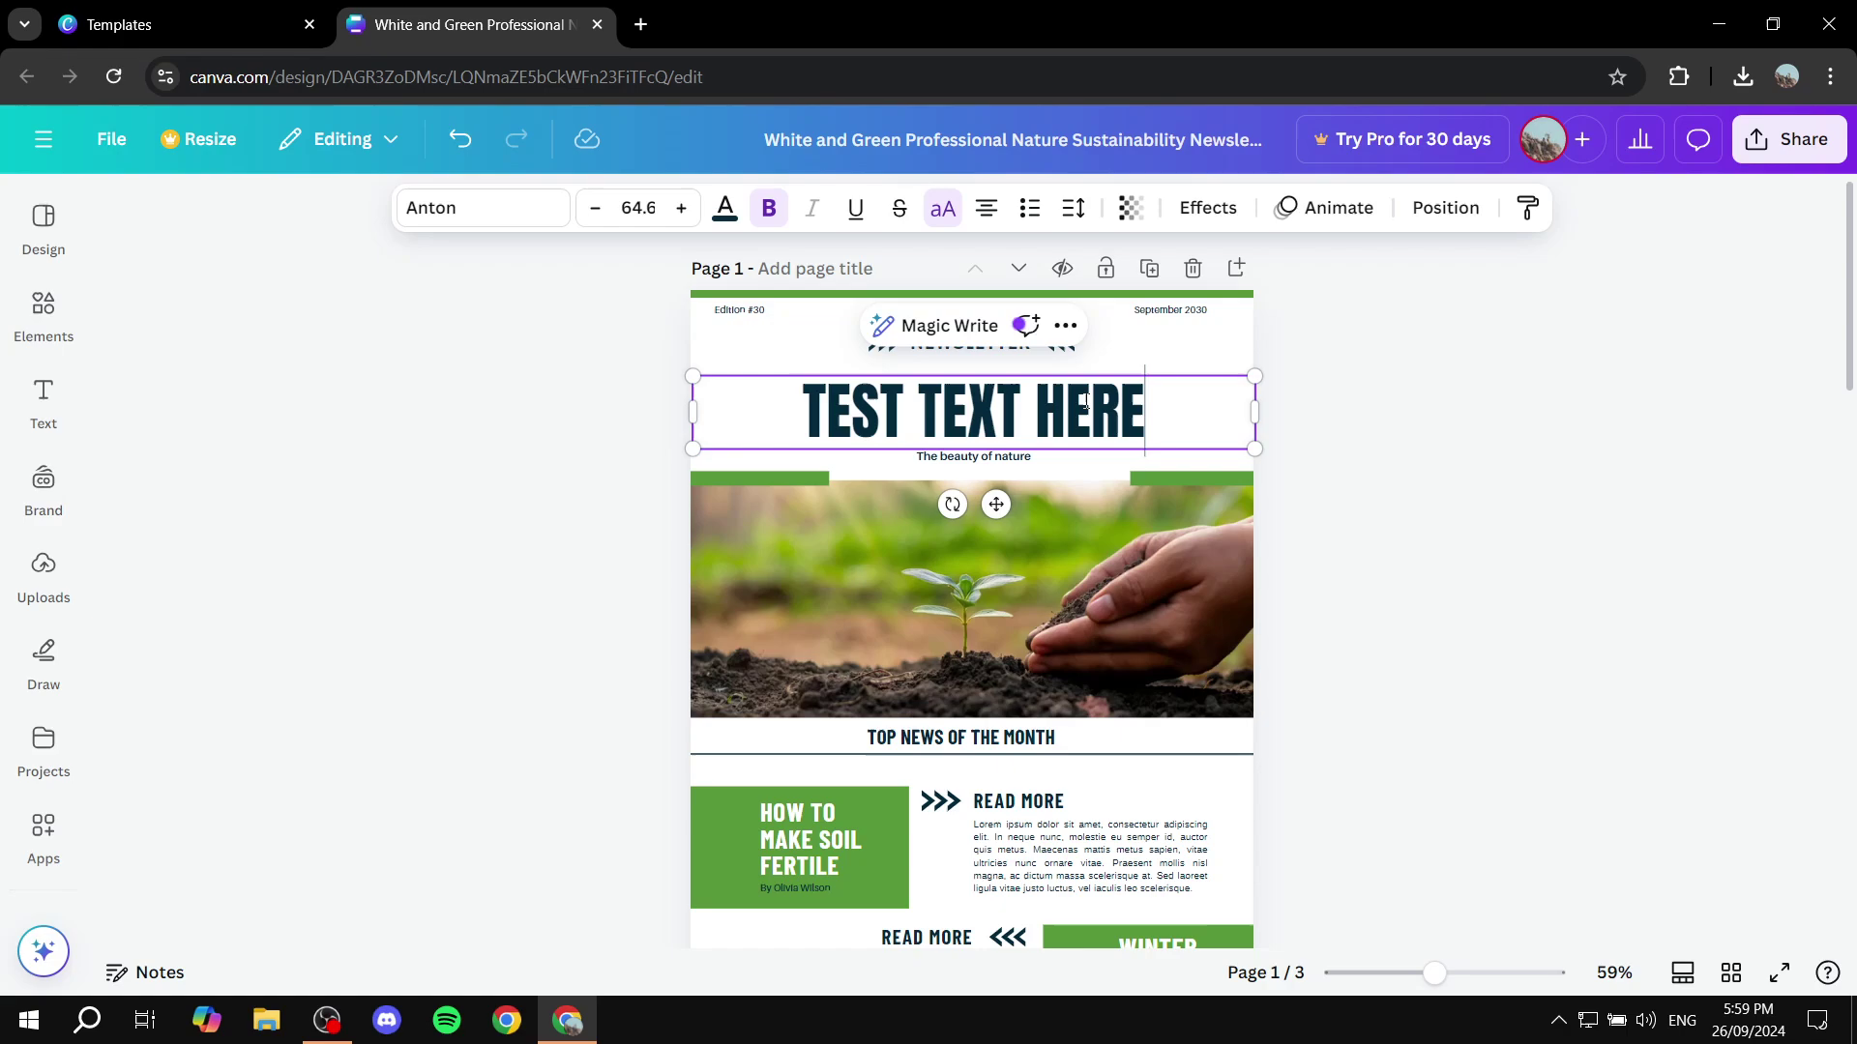
pyautogui.click(1383, 520)
pyautogui.scroll(-3, 1112, 551)
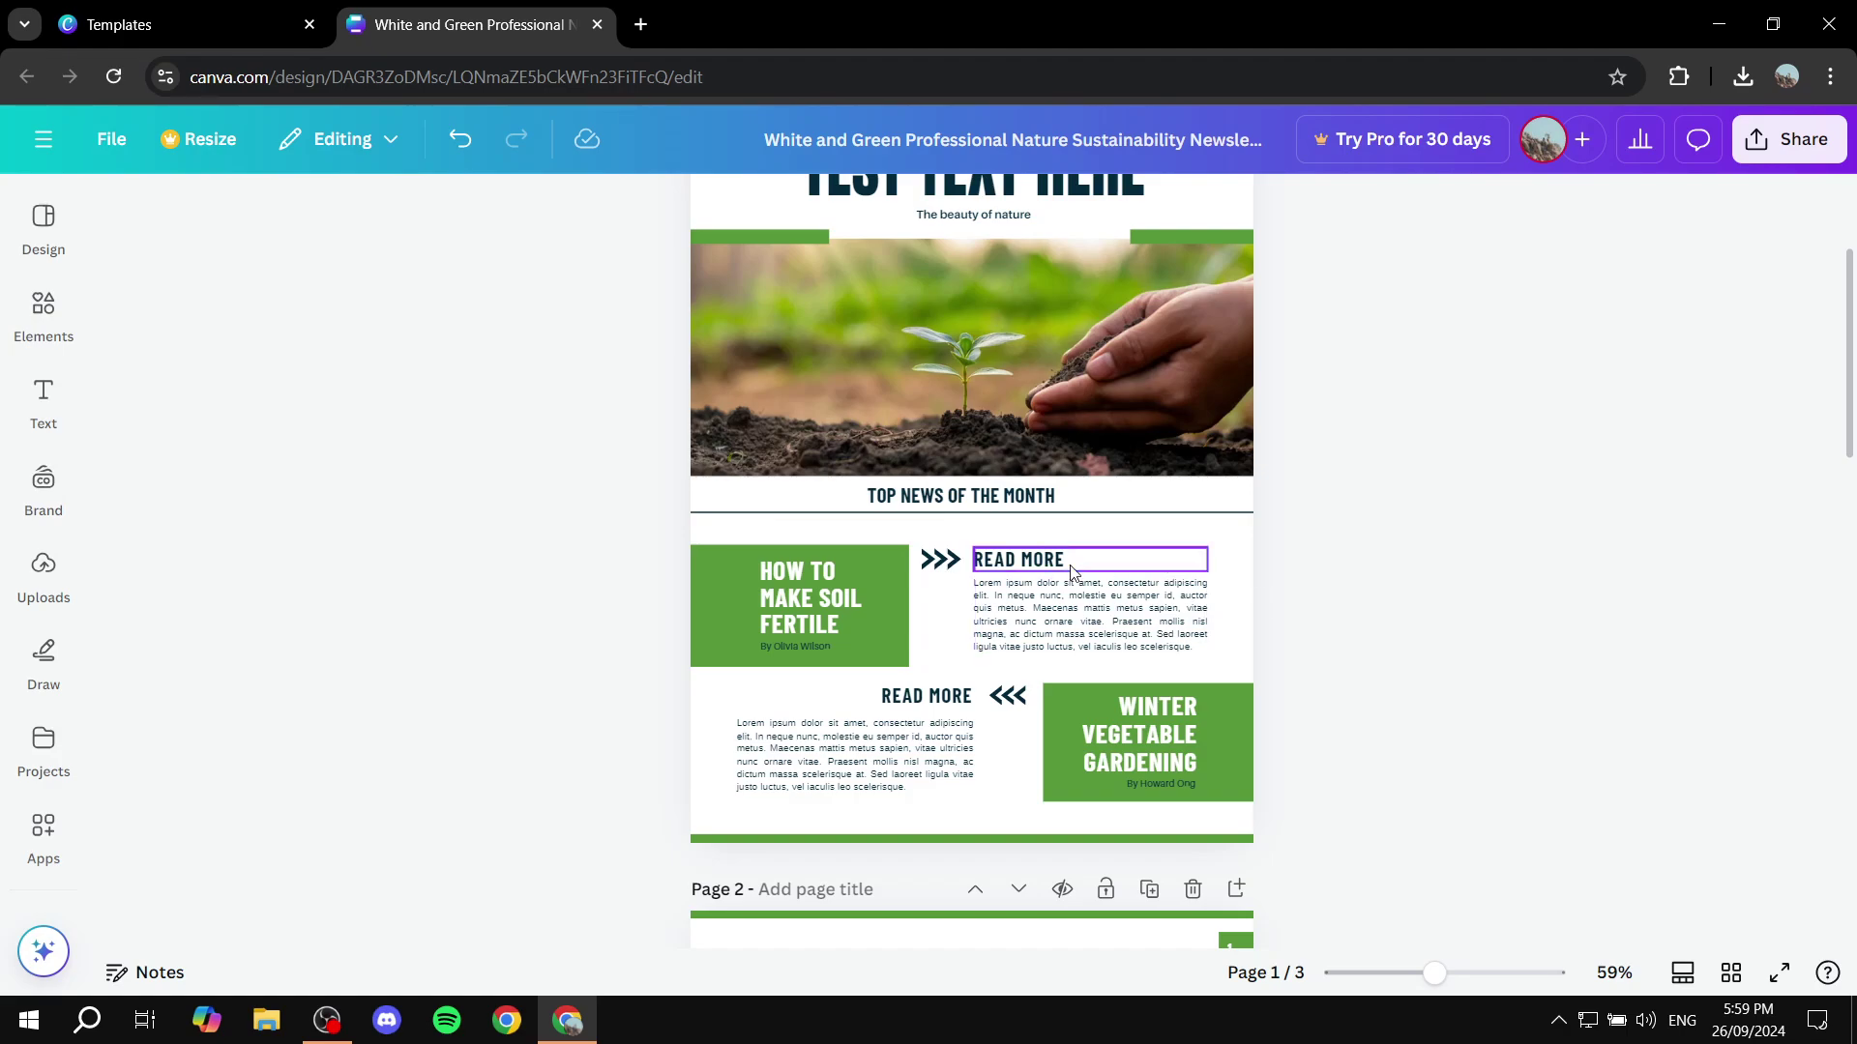
pyautogui.scroll(3, 1071, 580)
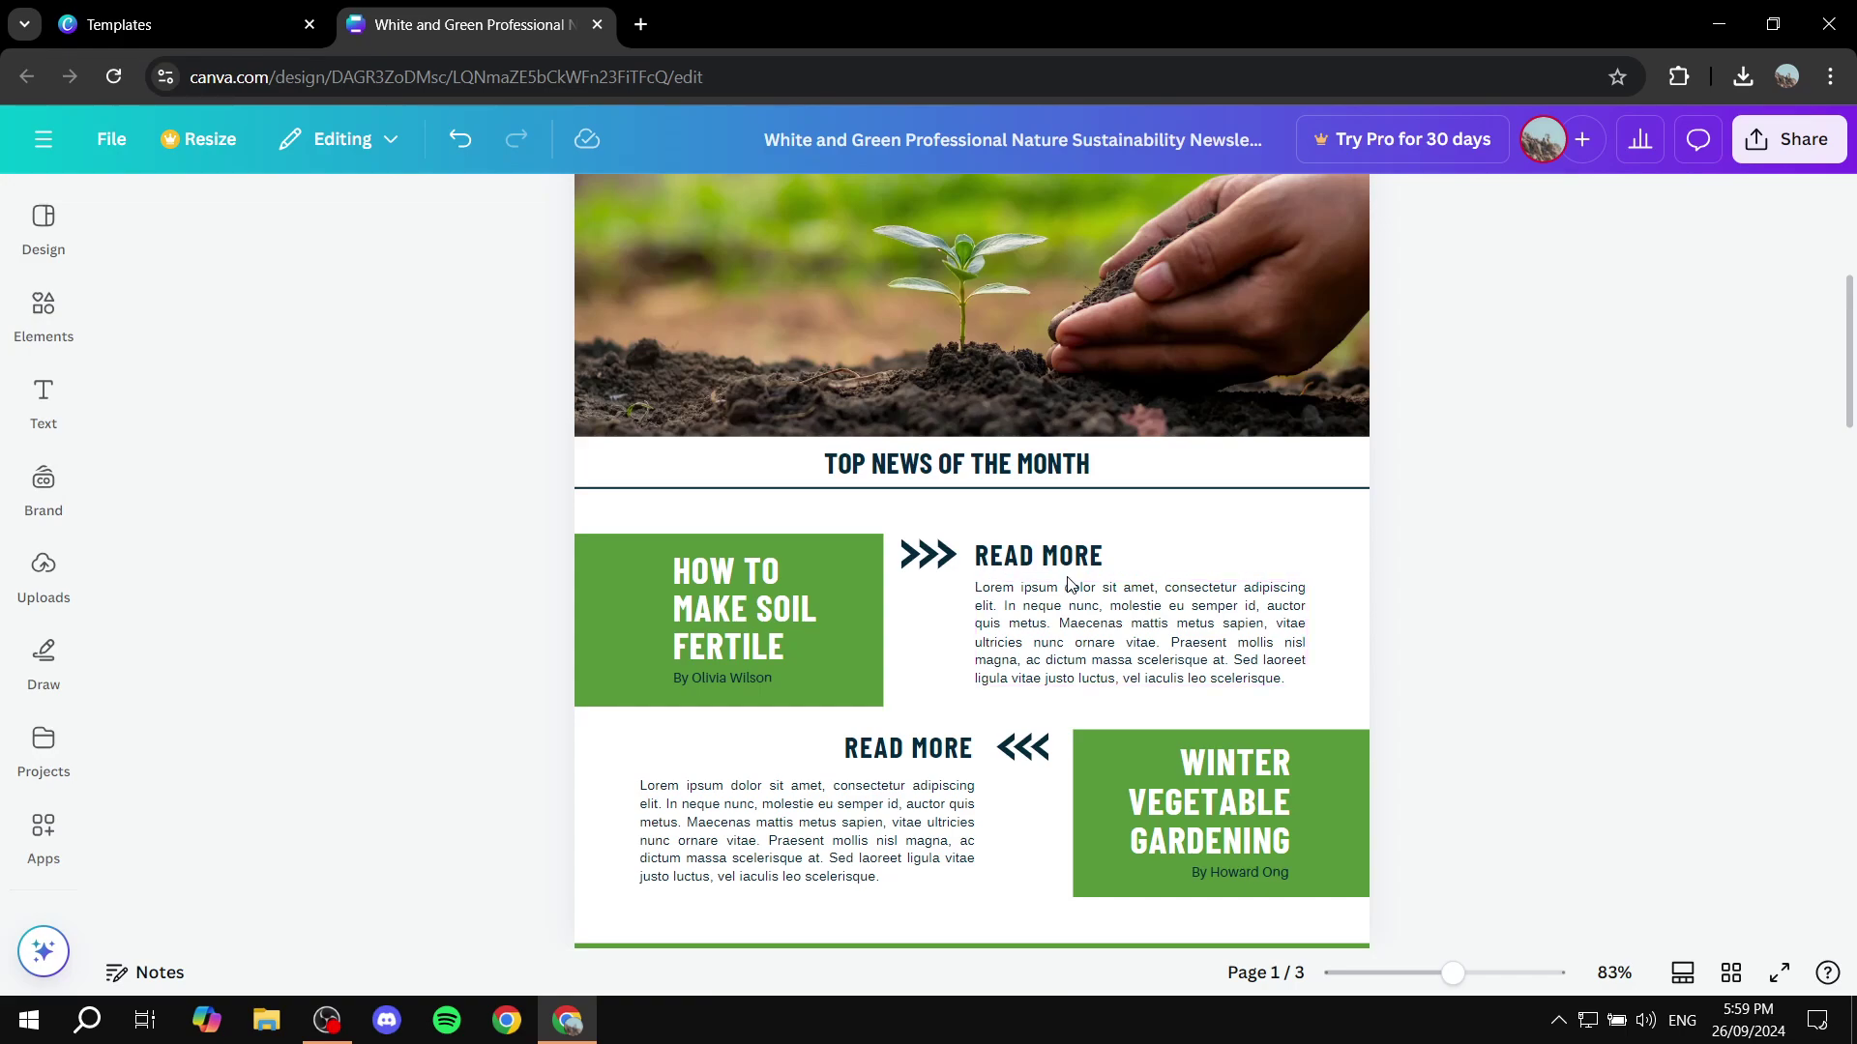
# Change the first READ MORE heading to 'CLICK HERE TO READ MORE' and select it for copying
pyautogui.click(1119, 549)
pyautogui.click(1120, 547)
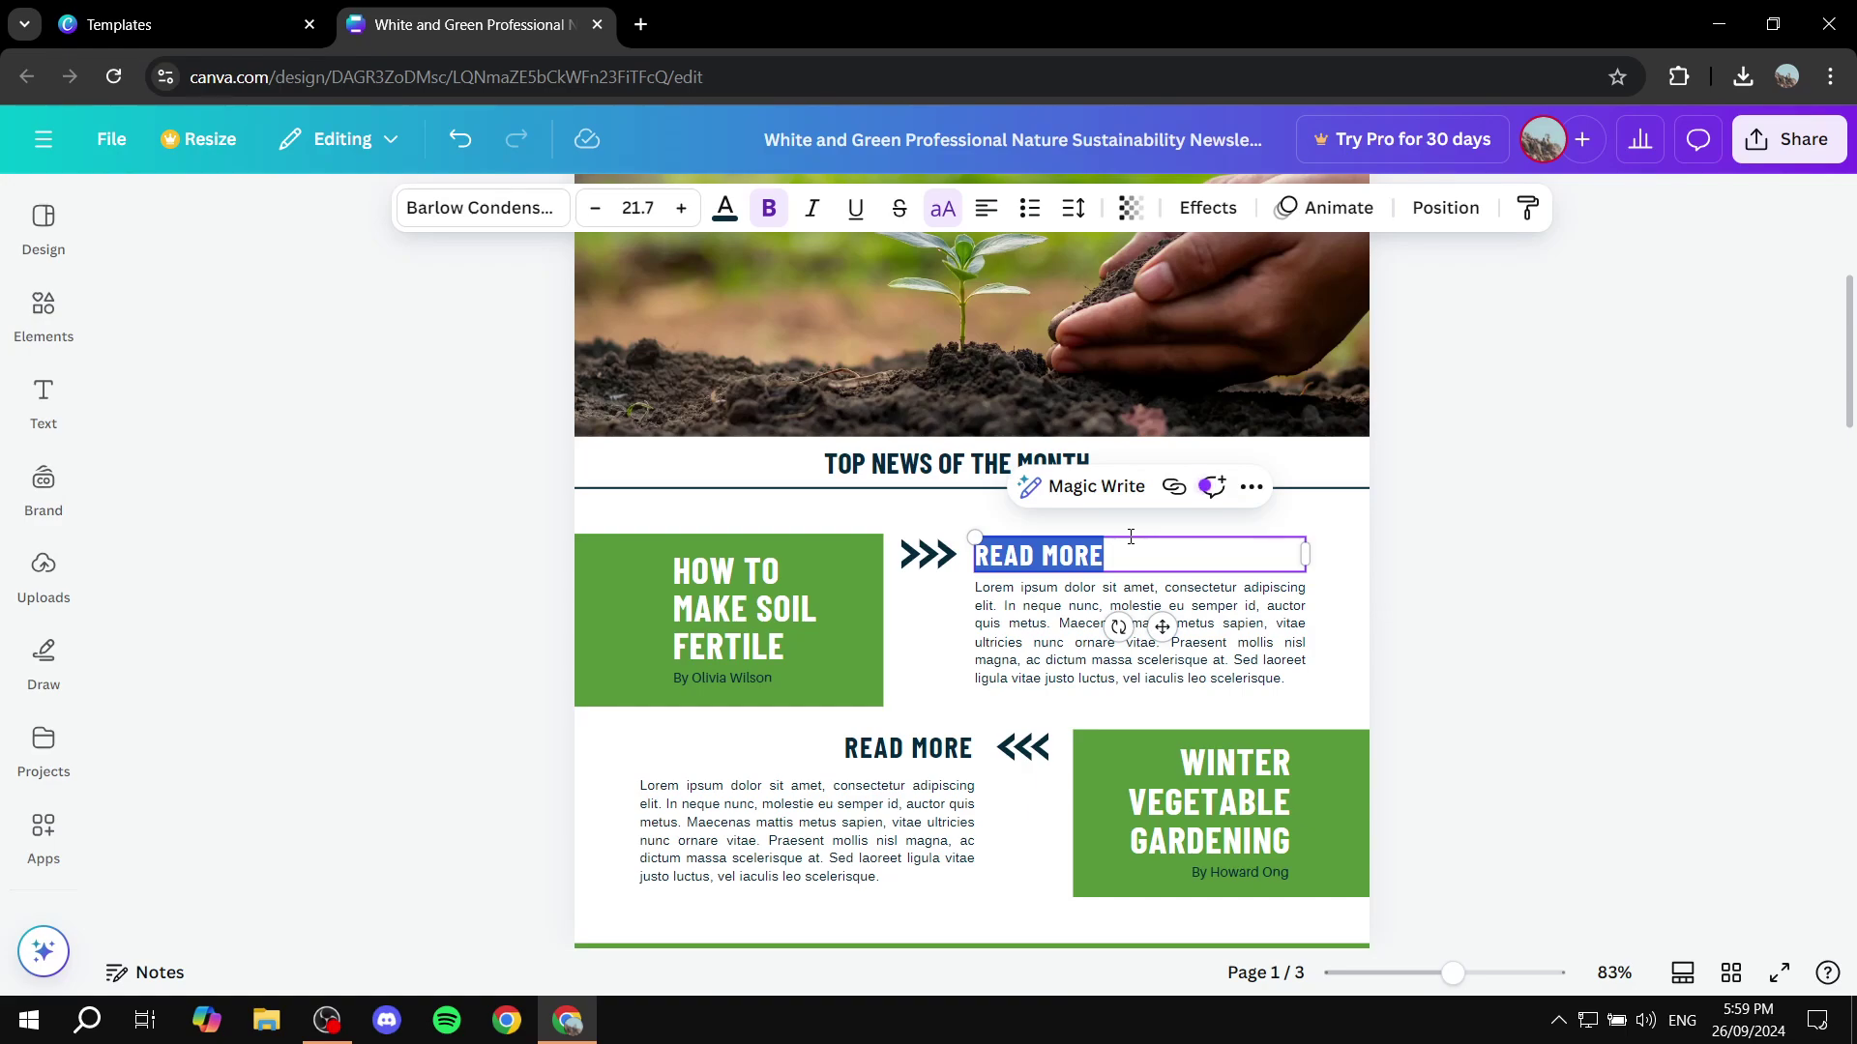
pyautogui.press('BackSpace')
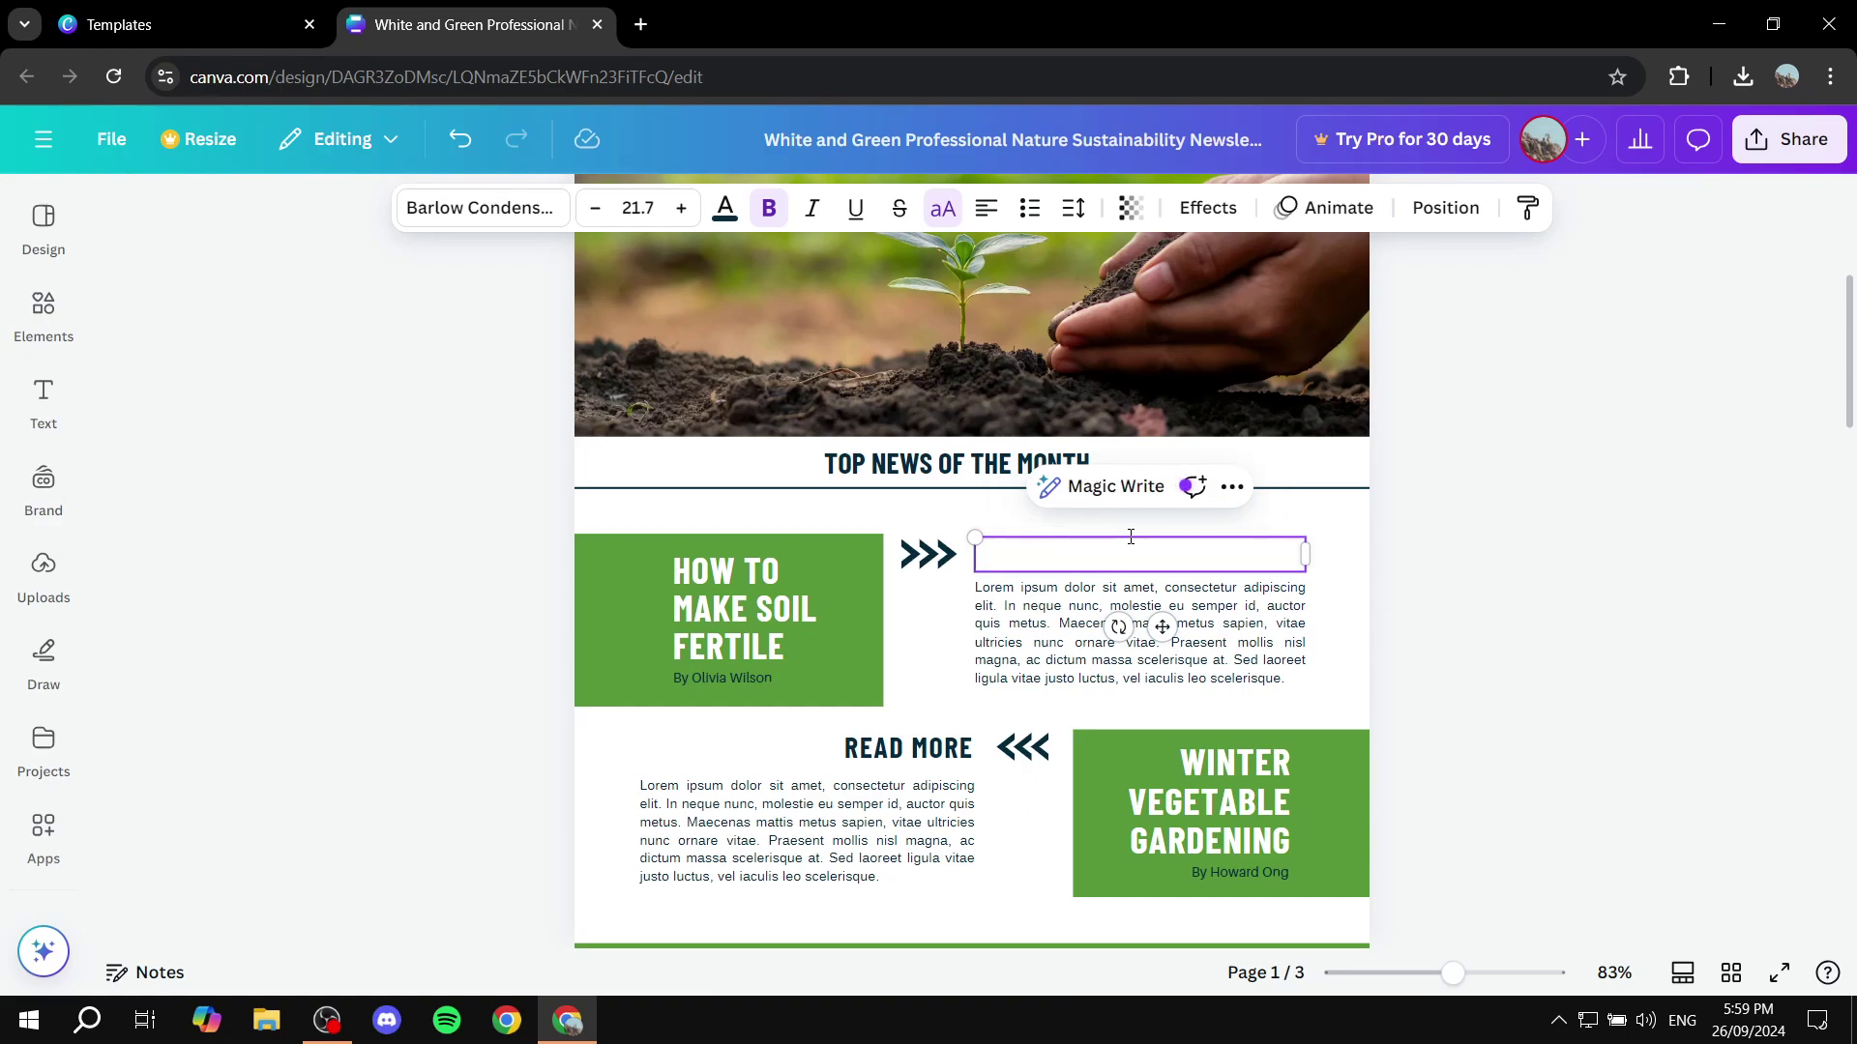
pyautogui.write('CLICK HERE TO REAC')
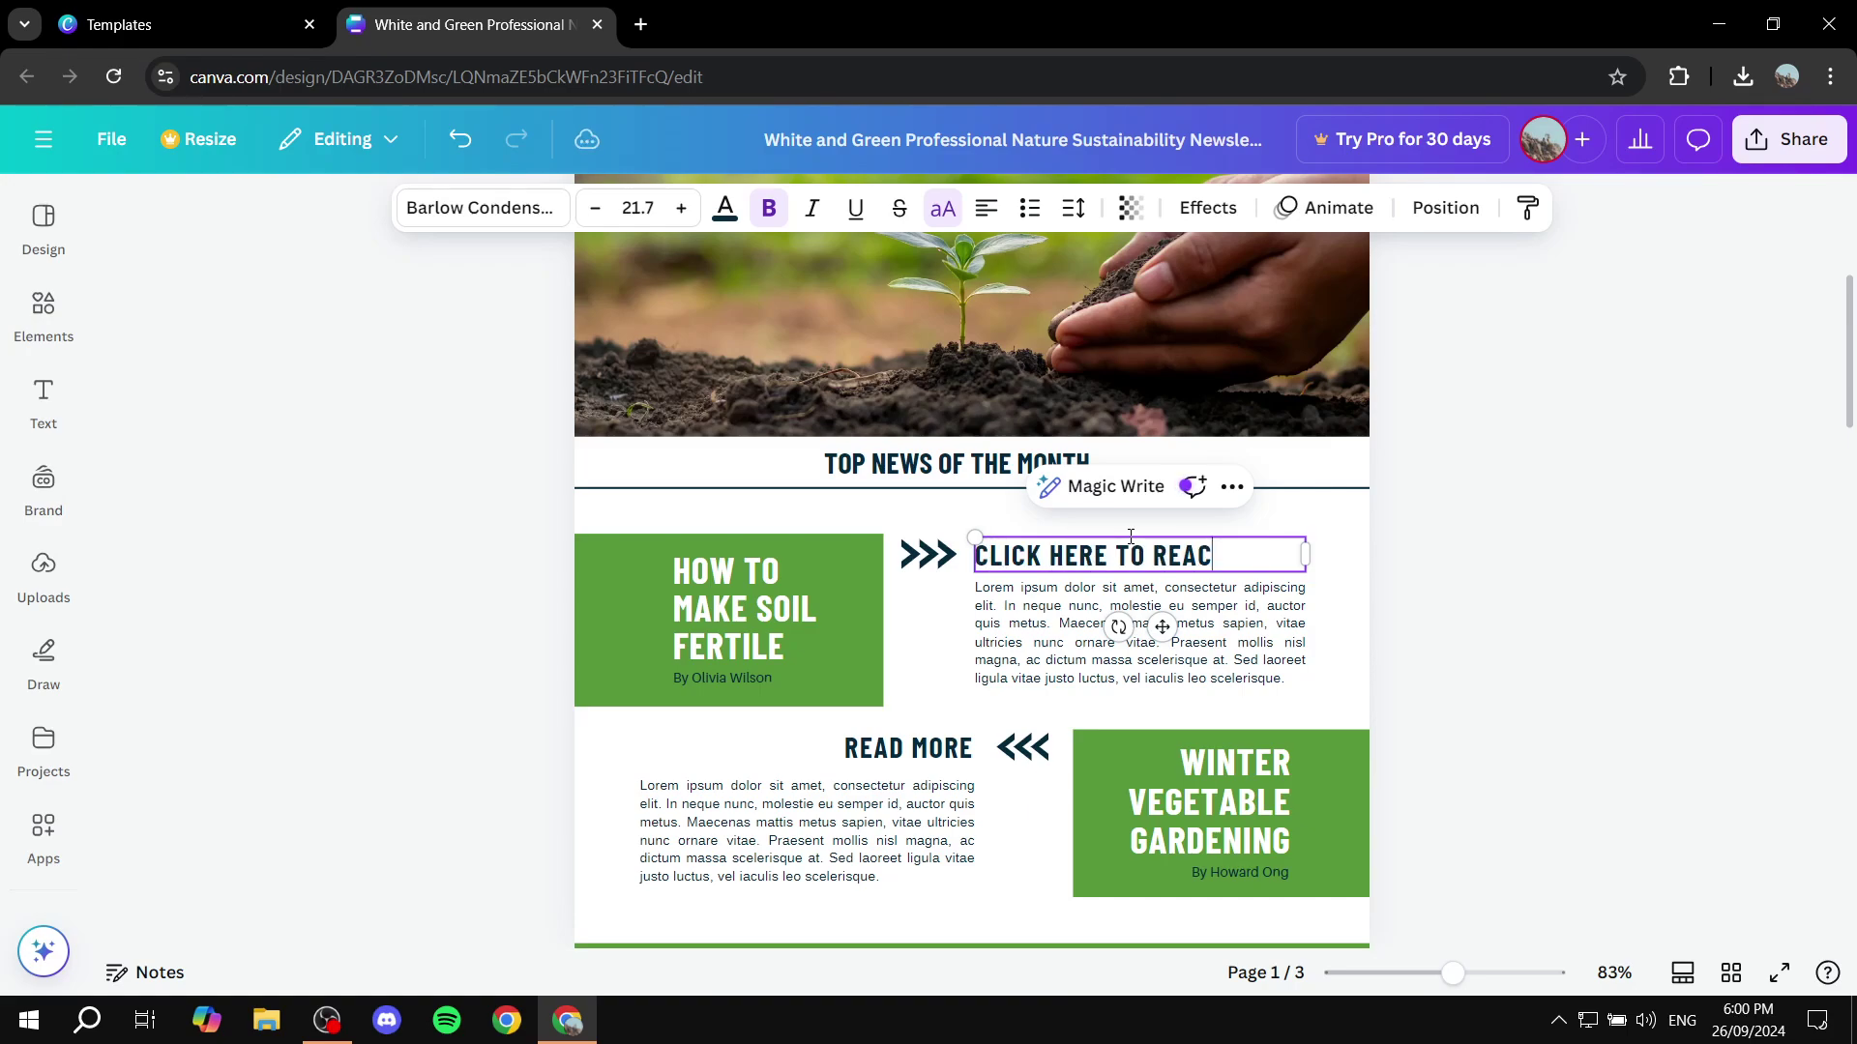
pyautogui.press('BackSpace')
pyautogui.write('D MORE')
pyautogui.hotkey('ctrl', 'a')
pyautogui.hotkey('ctrl', 'c')
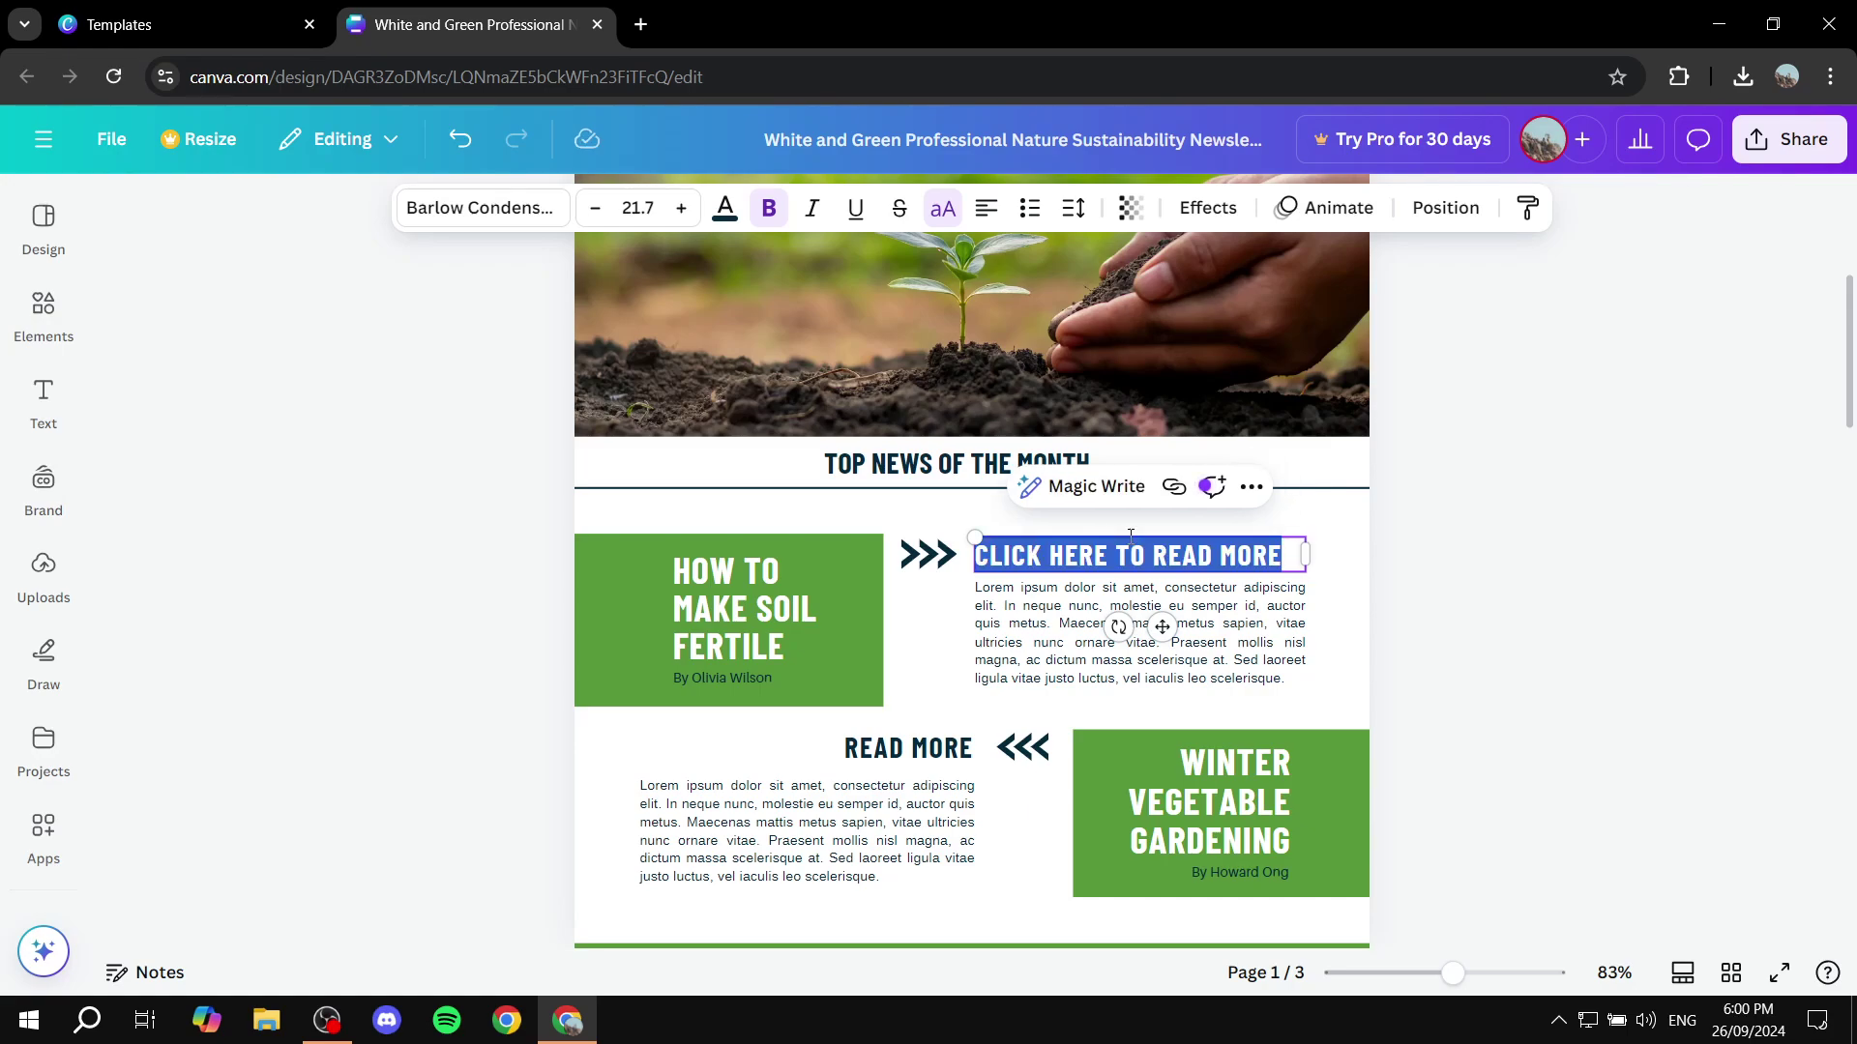
# Paste 'CLICK HERE TO READ MORE' over the second READ MORE heading
pyautogui.click(895, 750)
pyautogui.hotkey('ctrl', 'a')
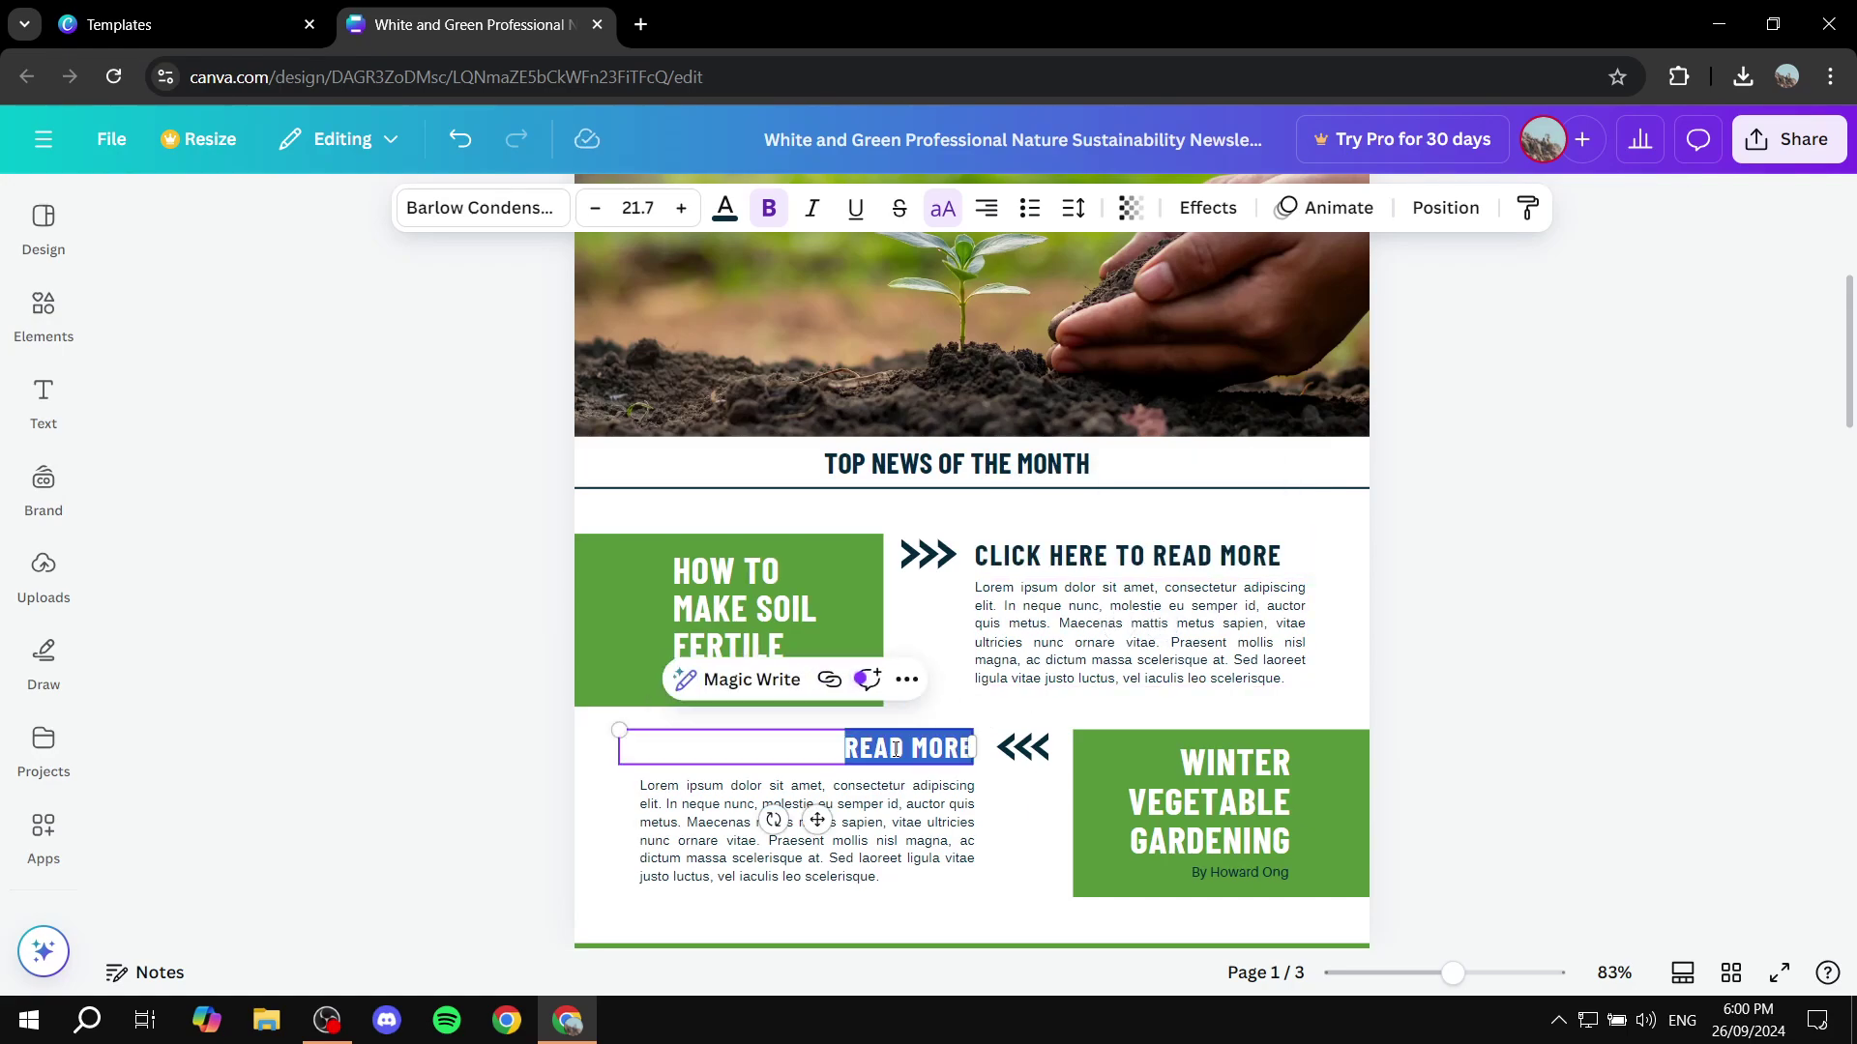
pyautogui.hotkey('ctrl', 'v')
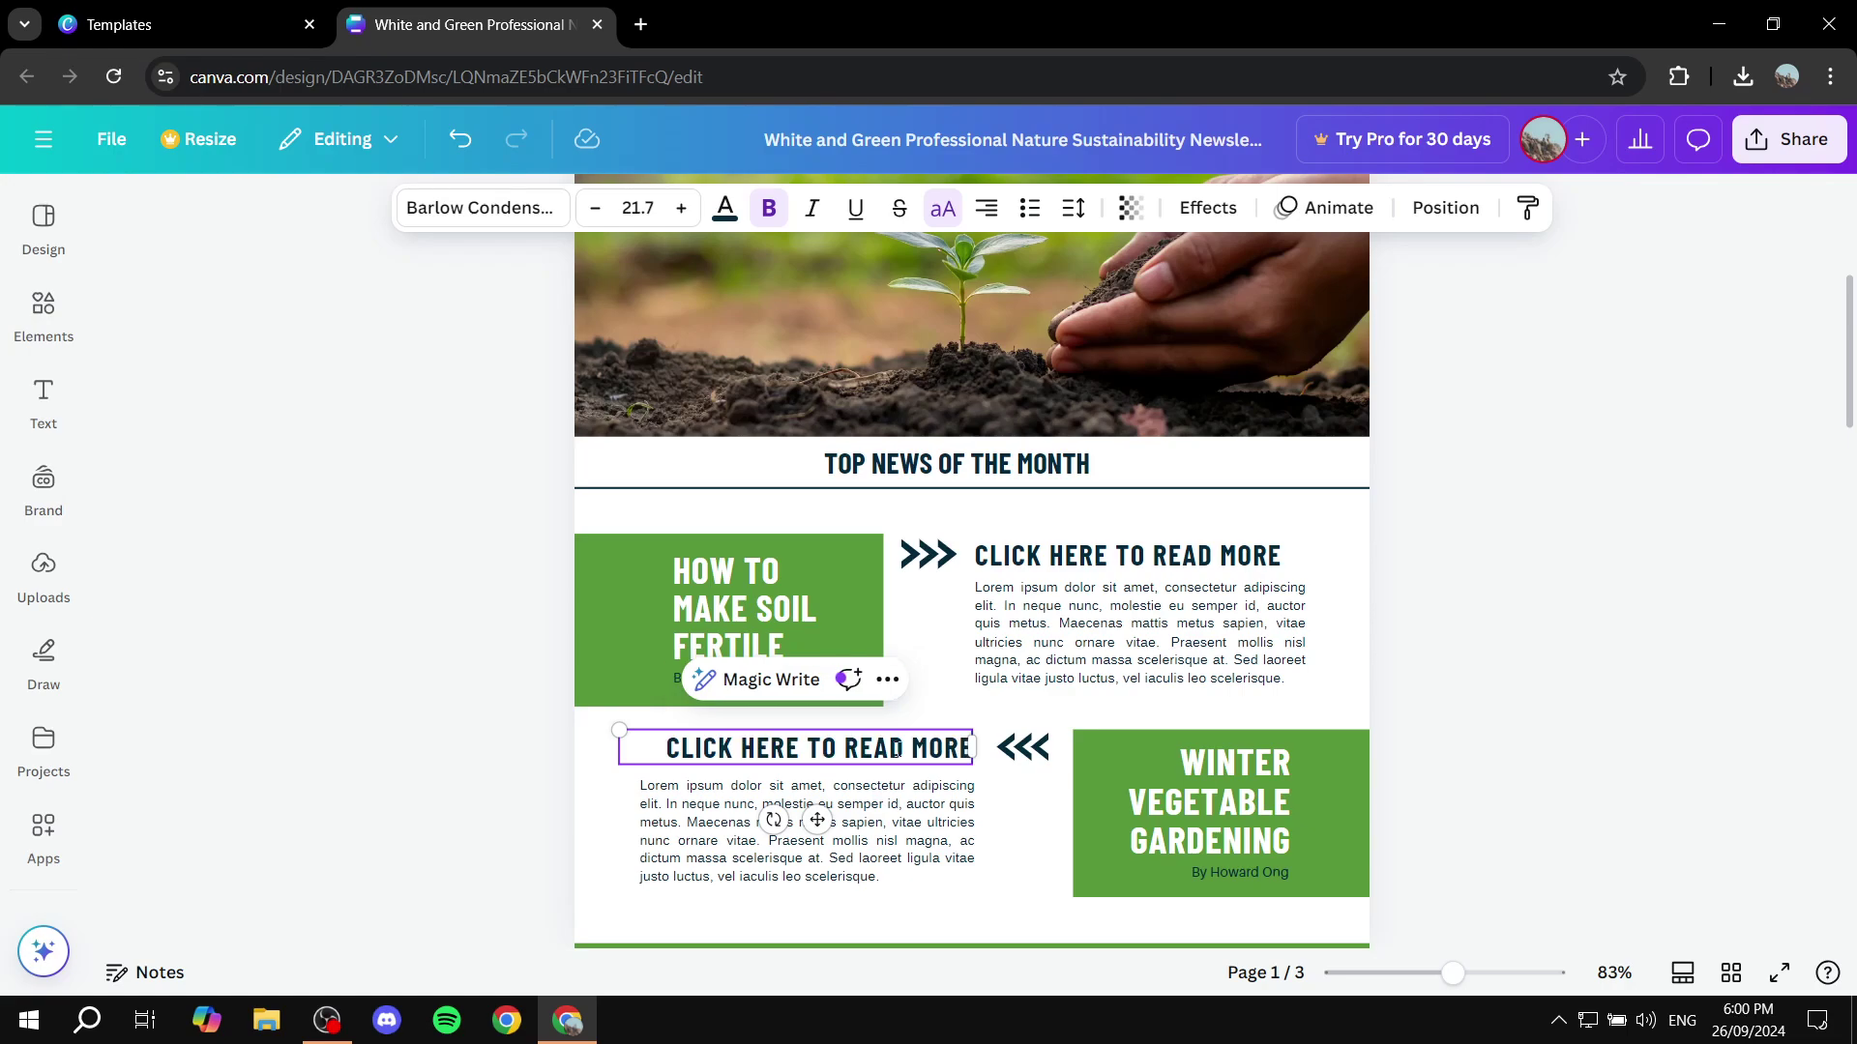
pyautogui.click(525, 753)
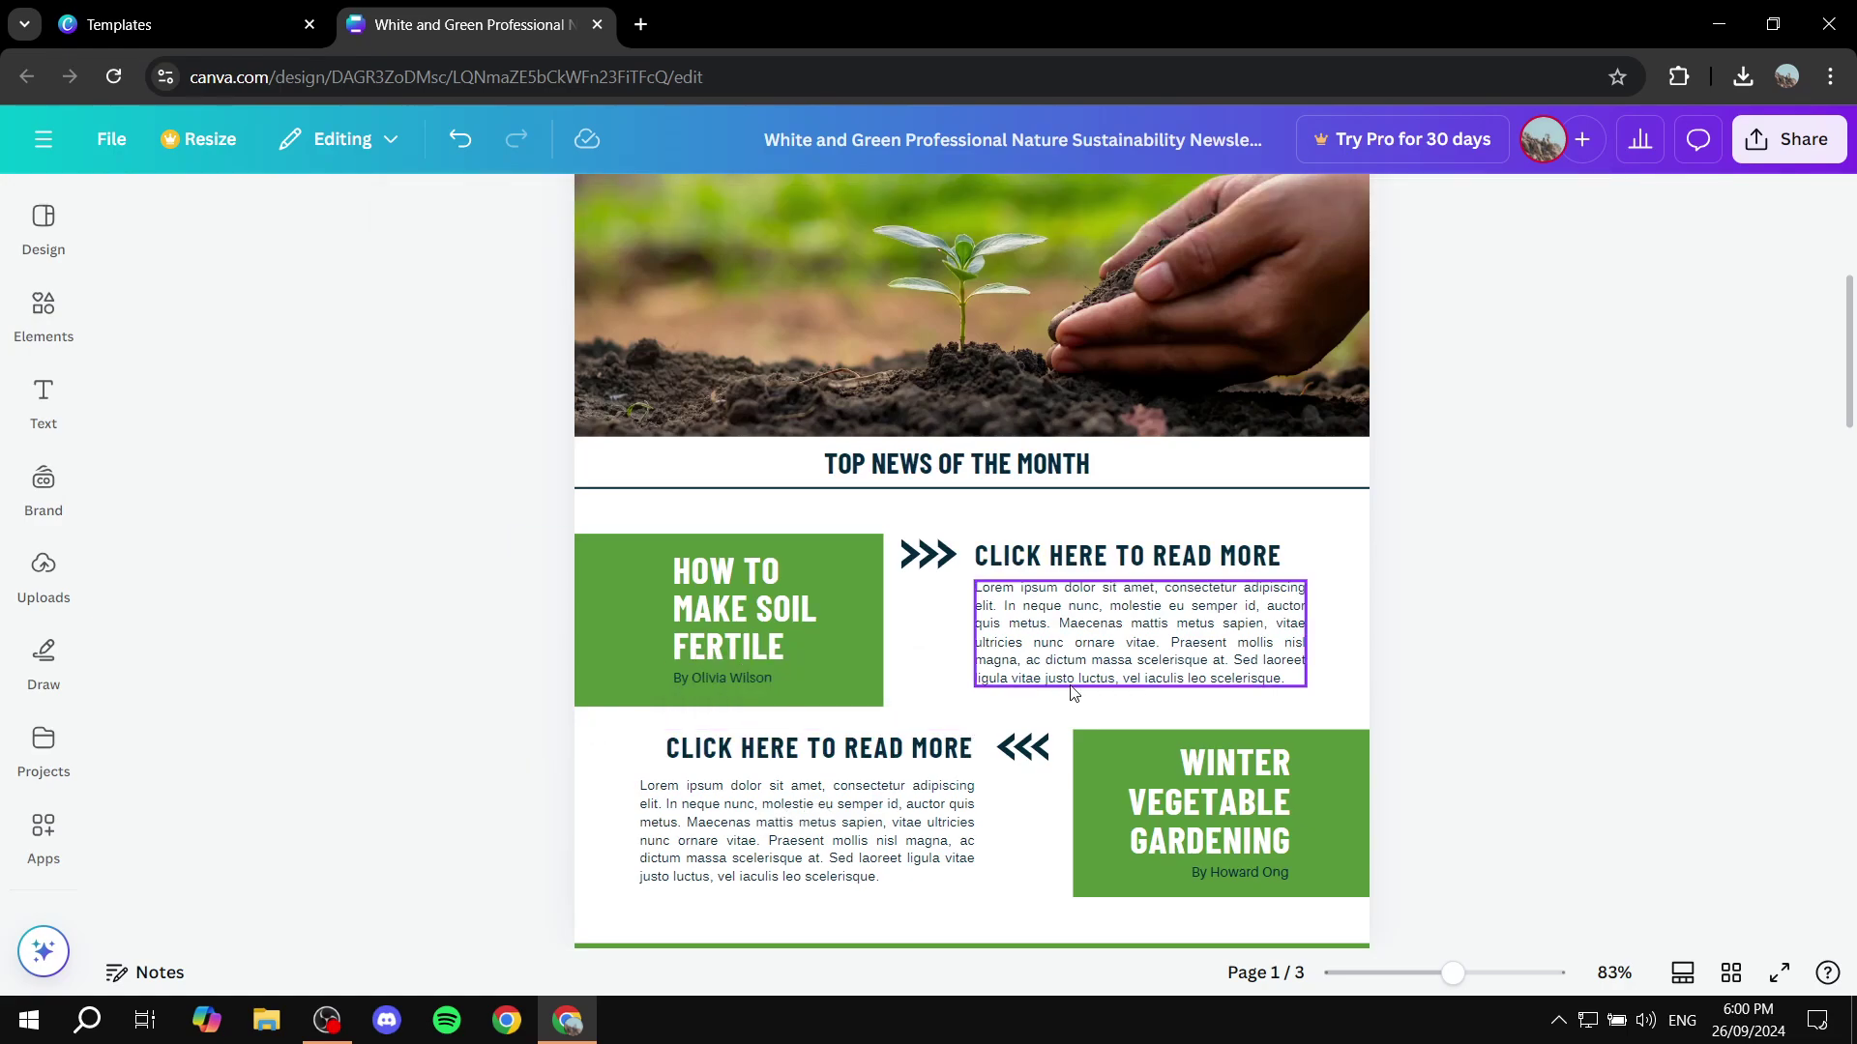
# Link the first CLICK HERE TO READ MORE heading's text to google.com and check it
pyautogui.click(1110, 552)
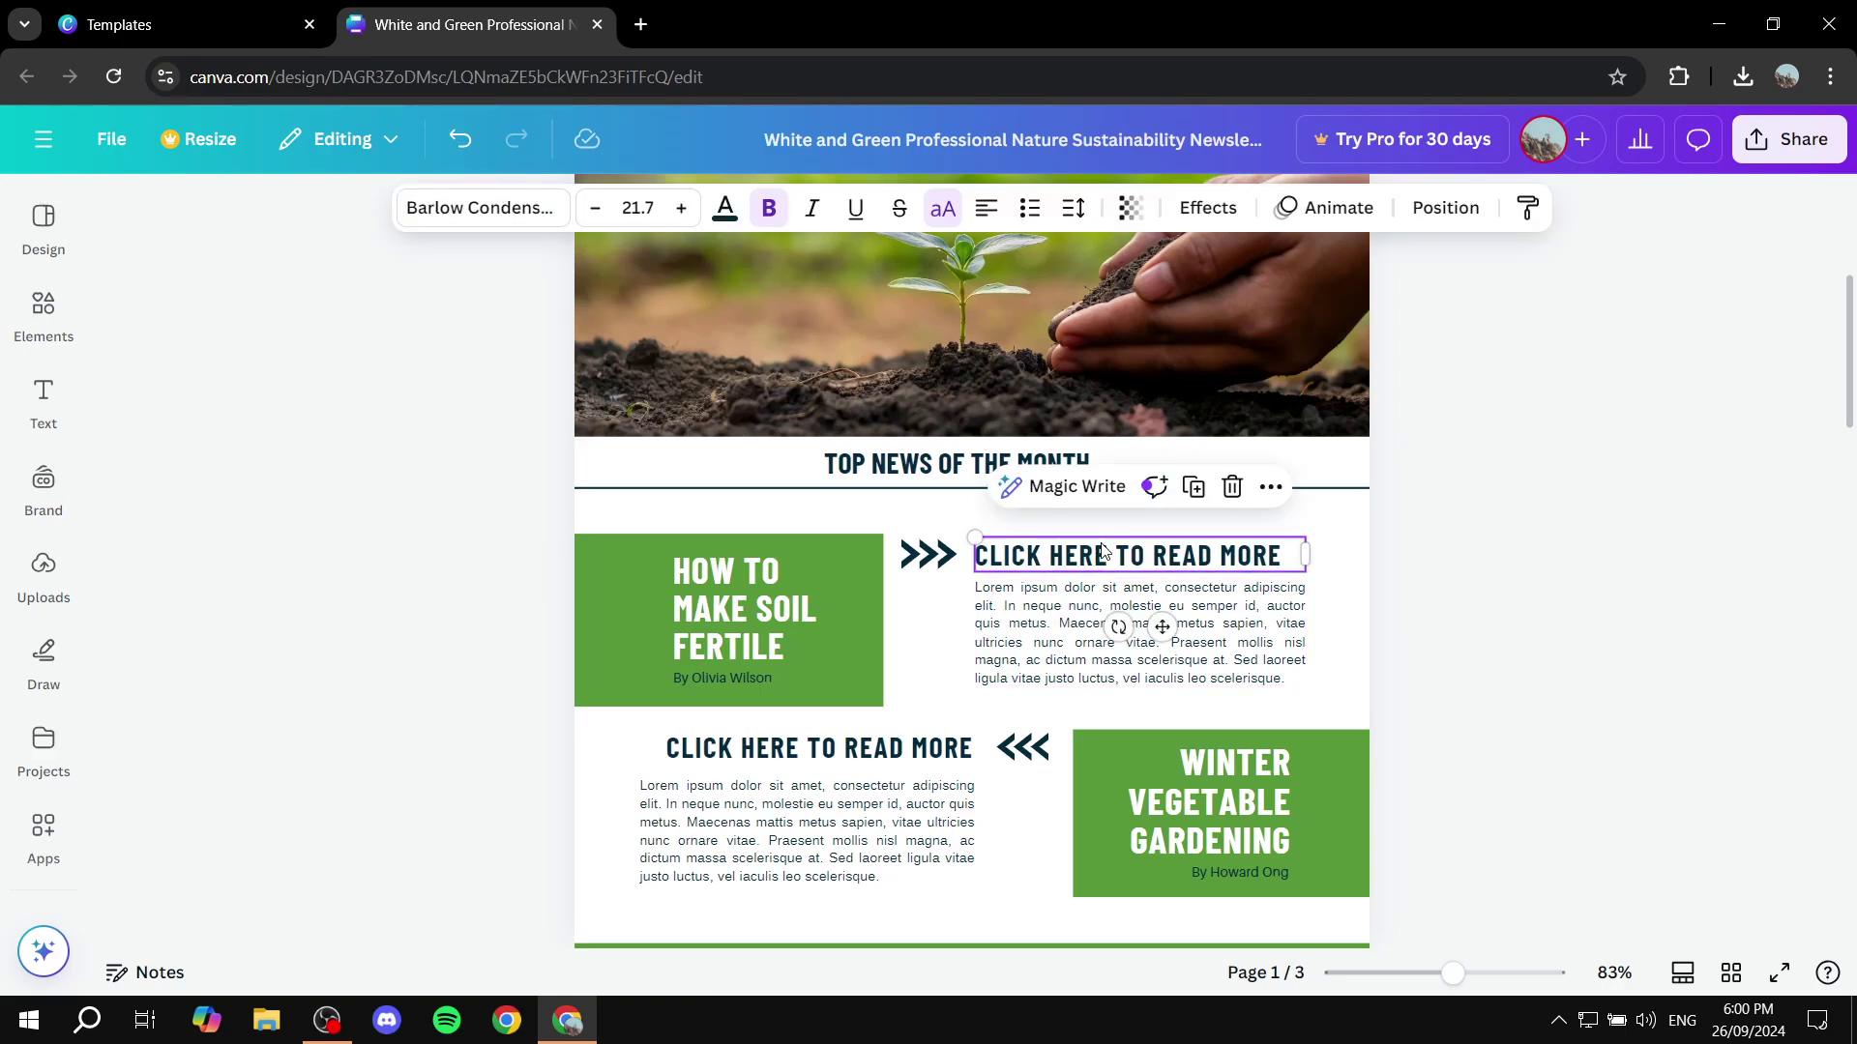
pyautogui.doubleClick(1102, 547)
pyautogui.moveTo(1286, 557); pyautogui.dragTo(972, 558)
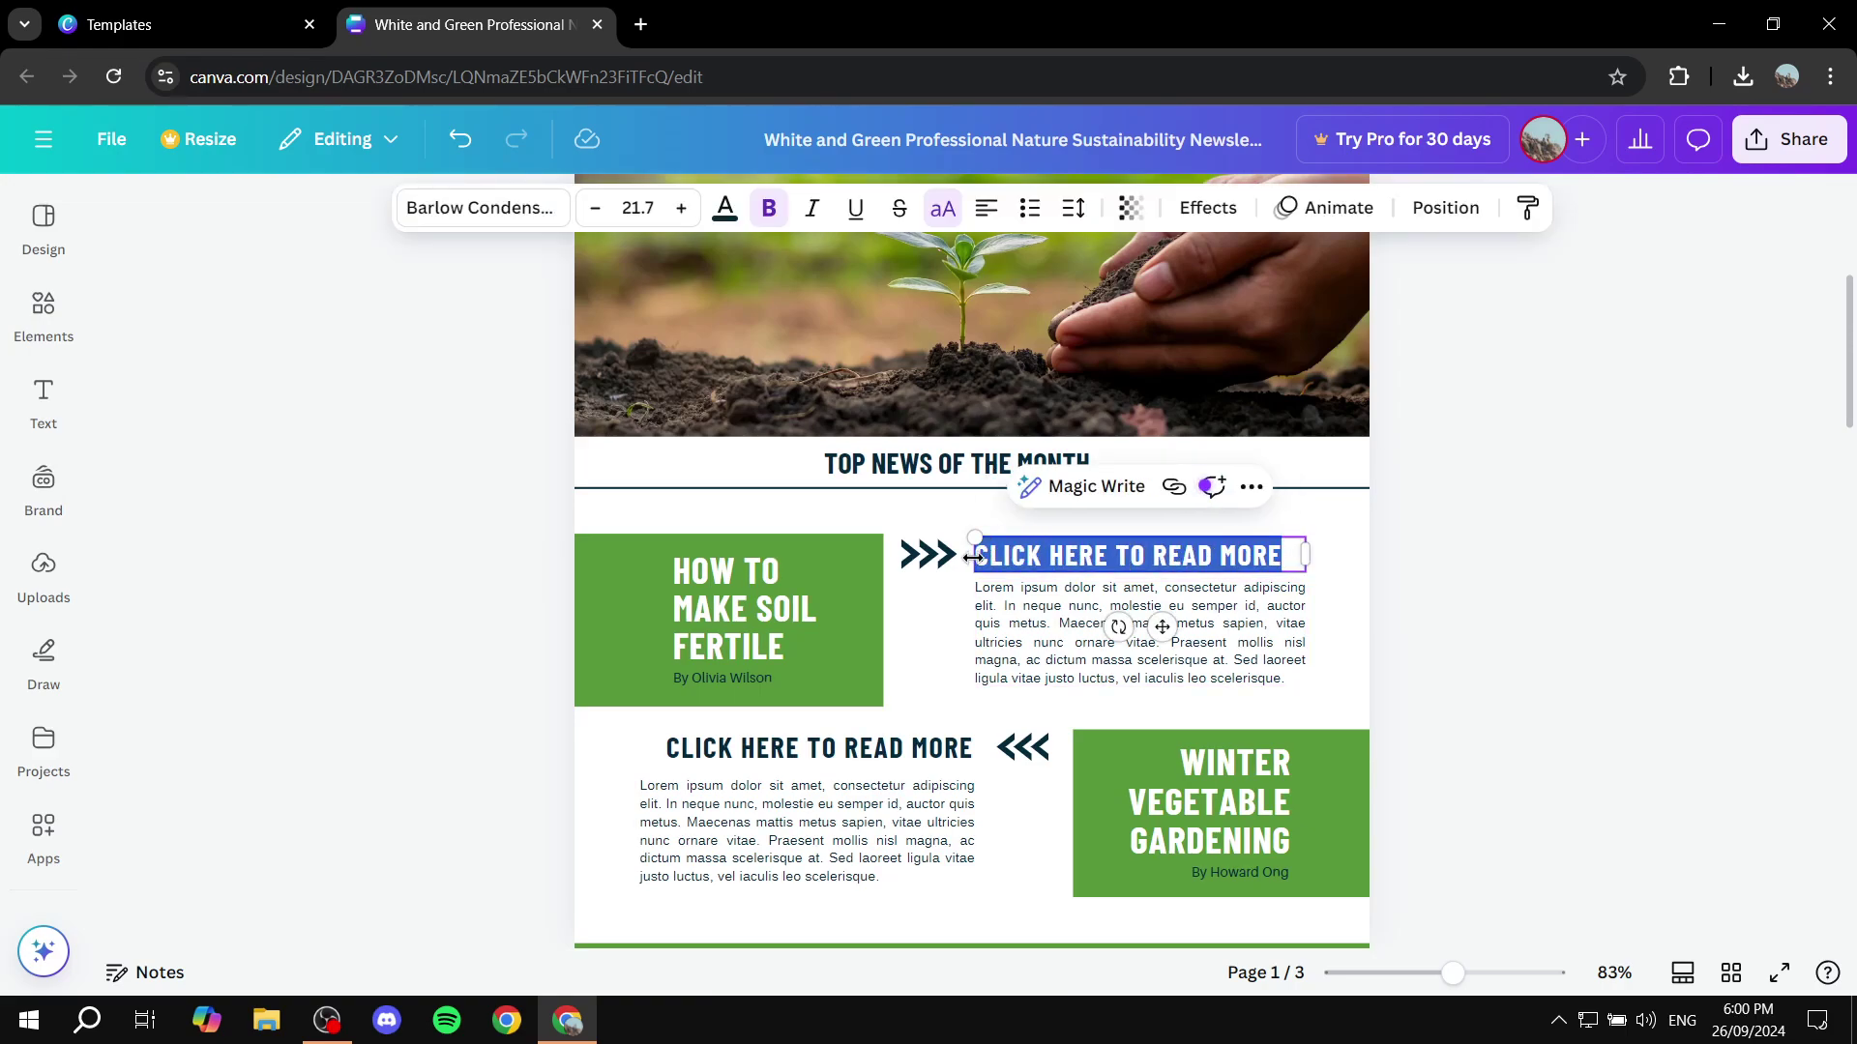
pyautogui.click(1173, 487)
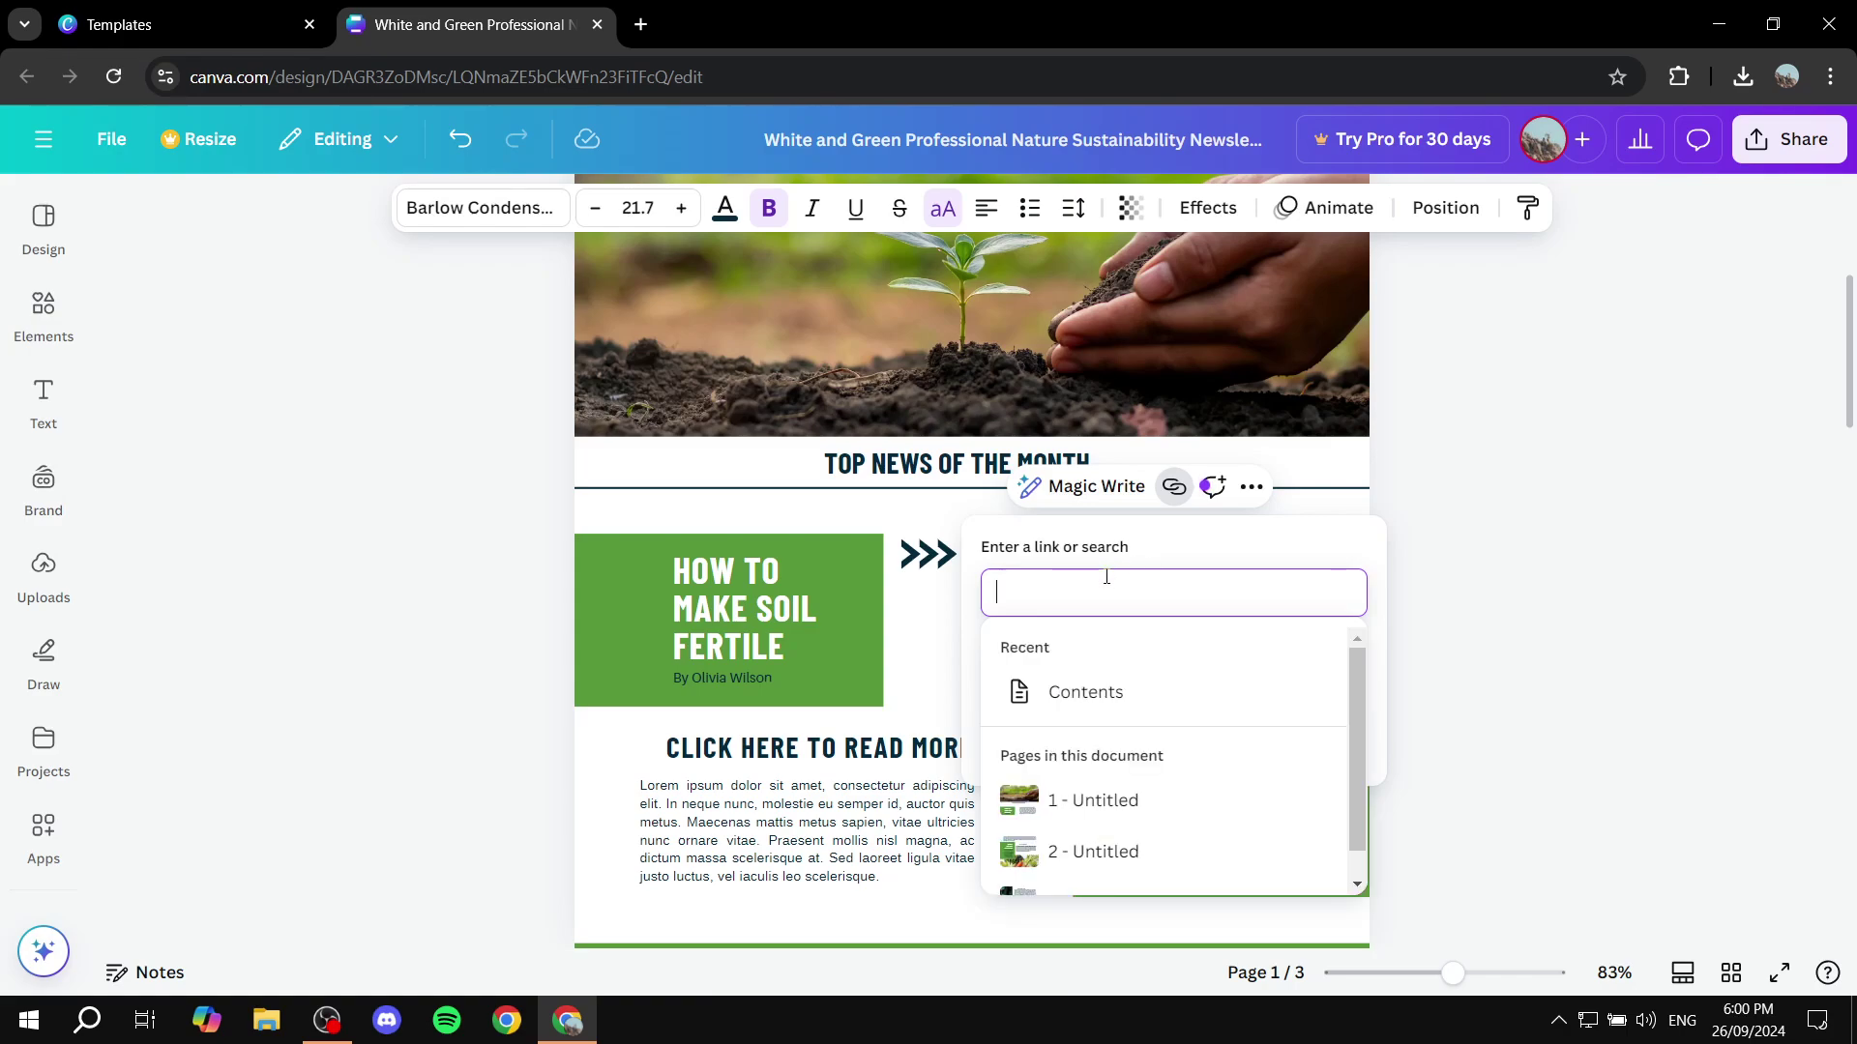
pyautogui.write('google.com')
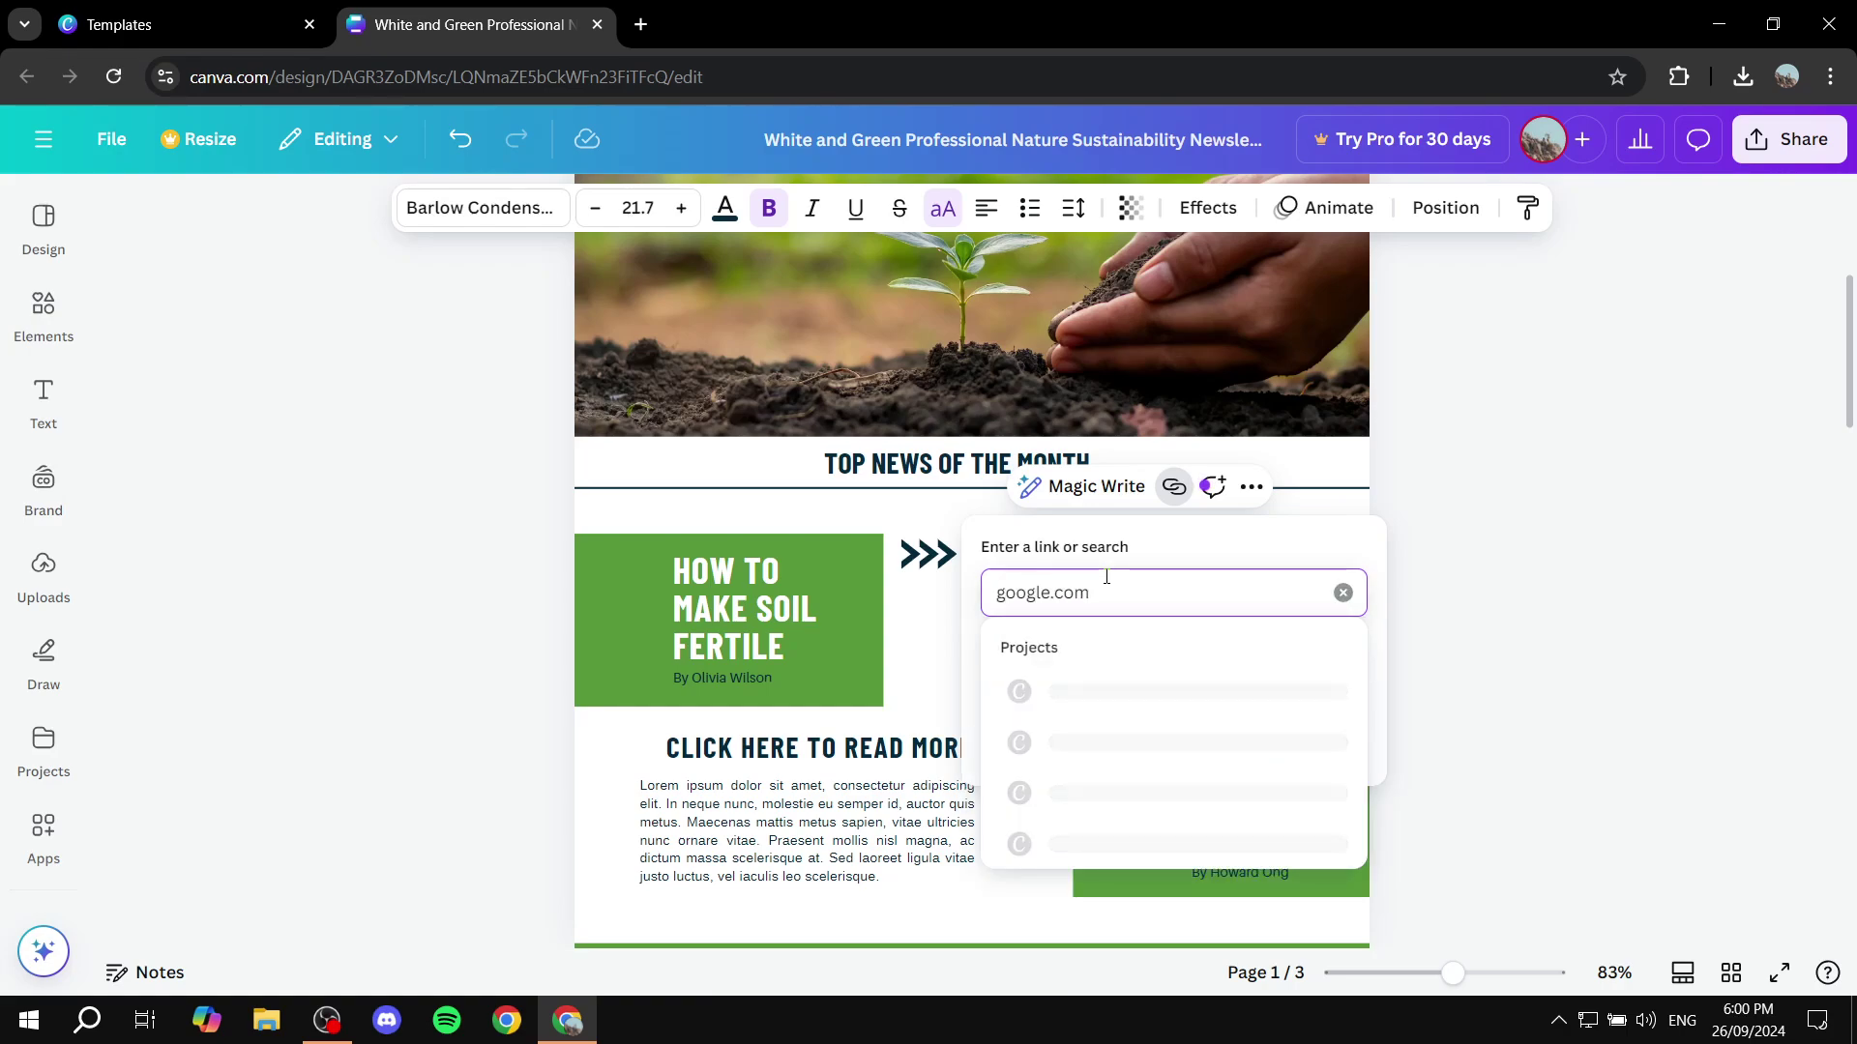
pyautogui.press('Return')
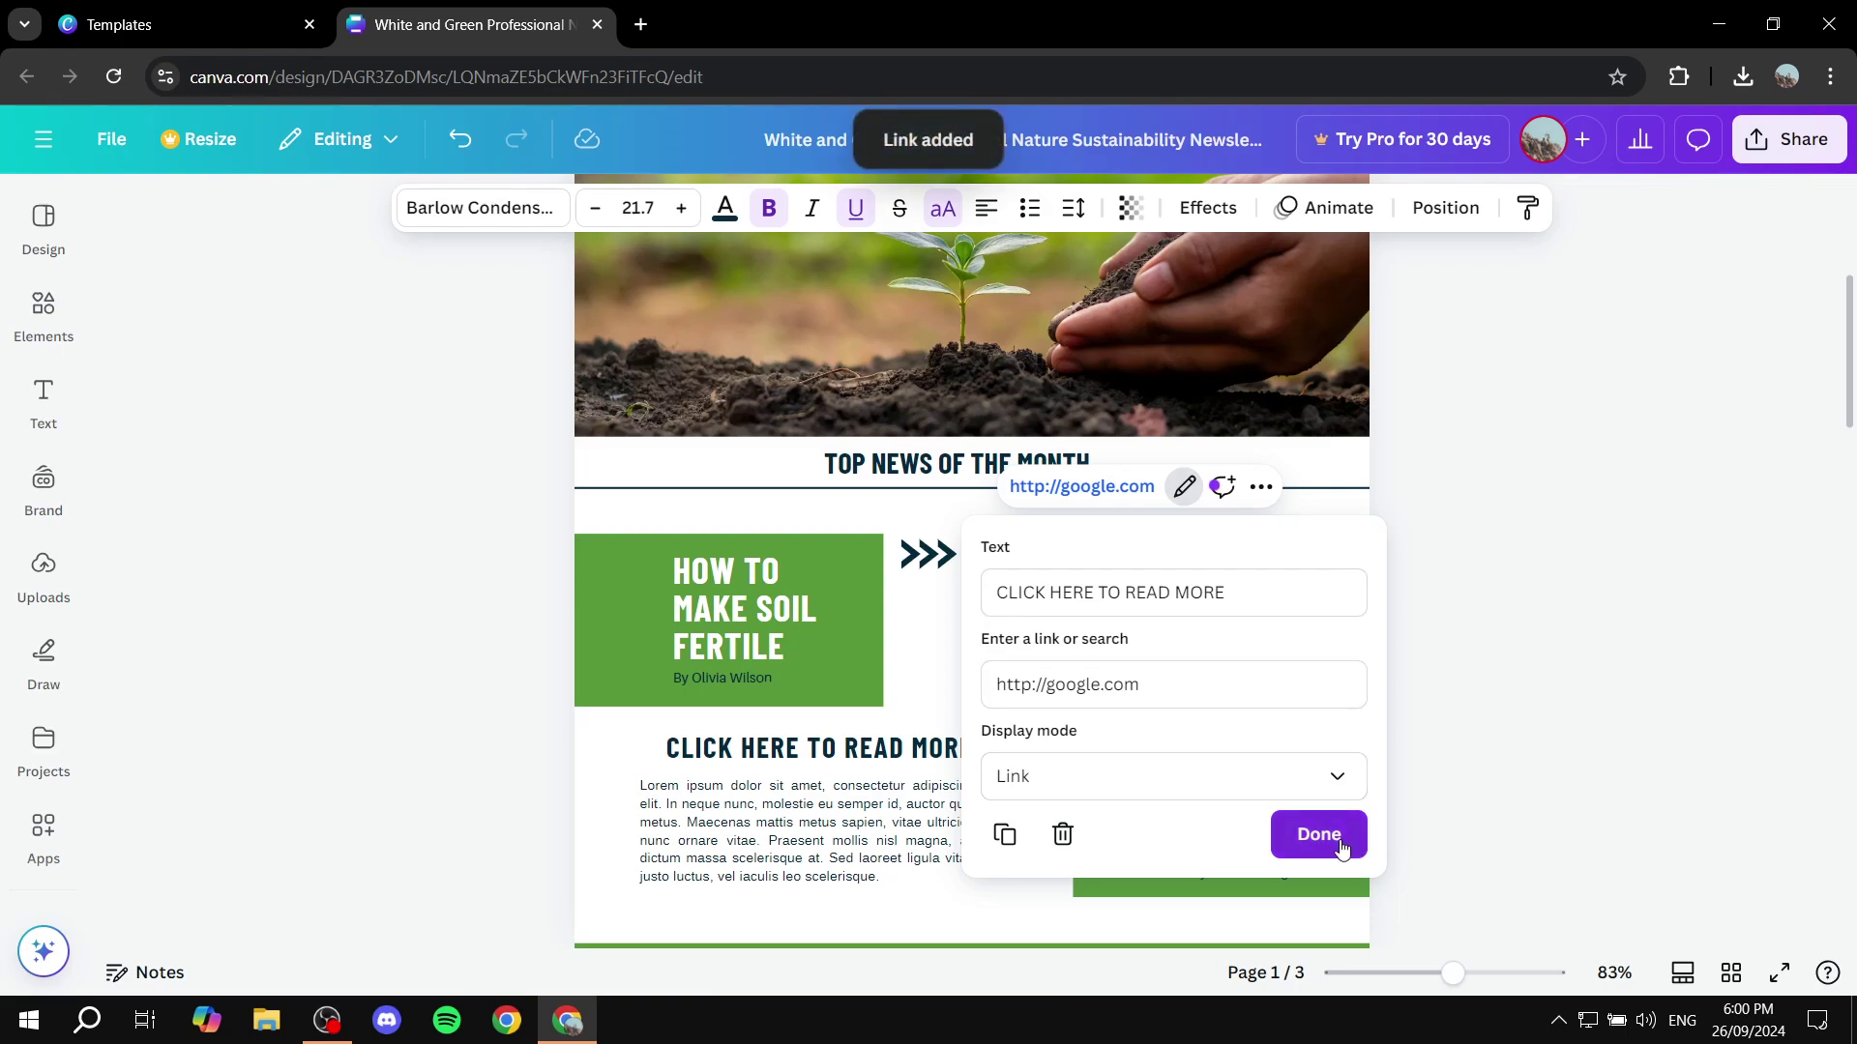
pyautogui.click(1347, 833)
pyautogui.click(1574, 667)
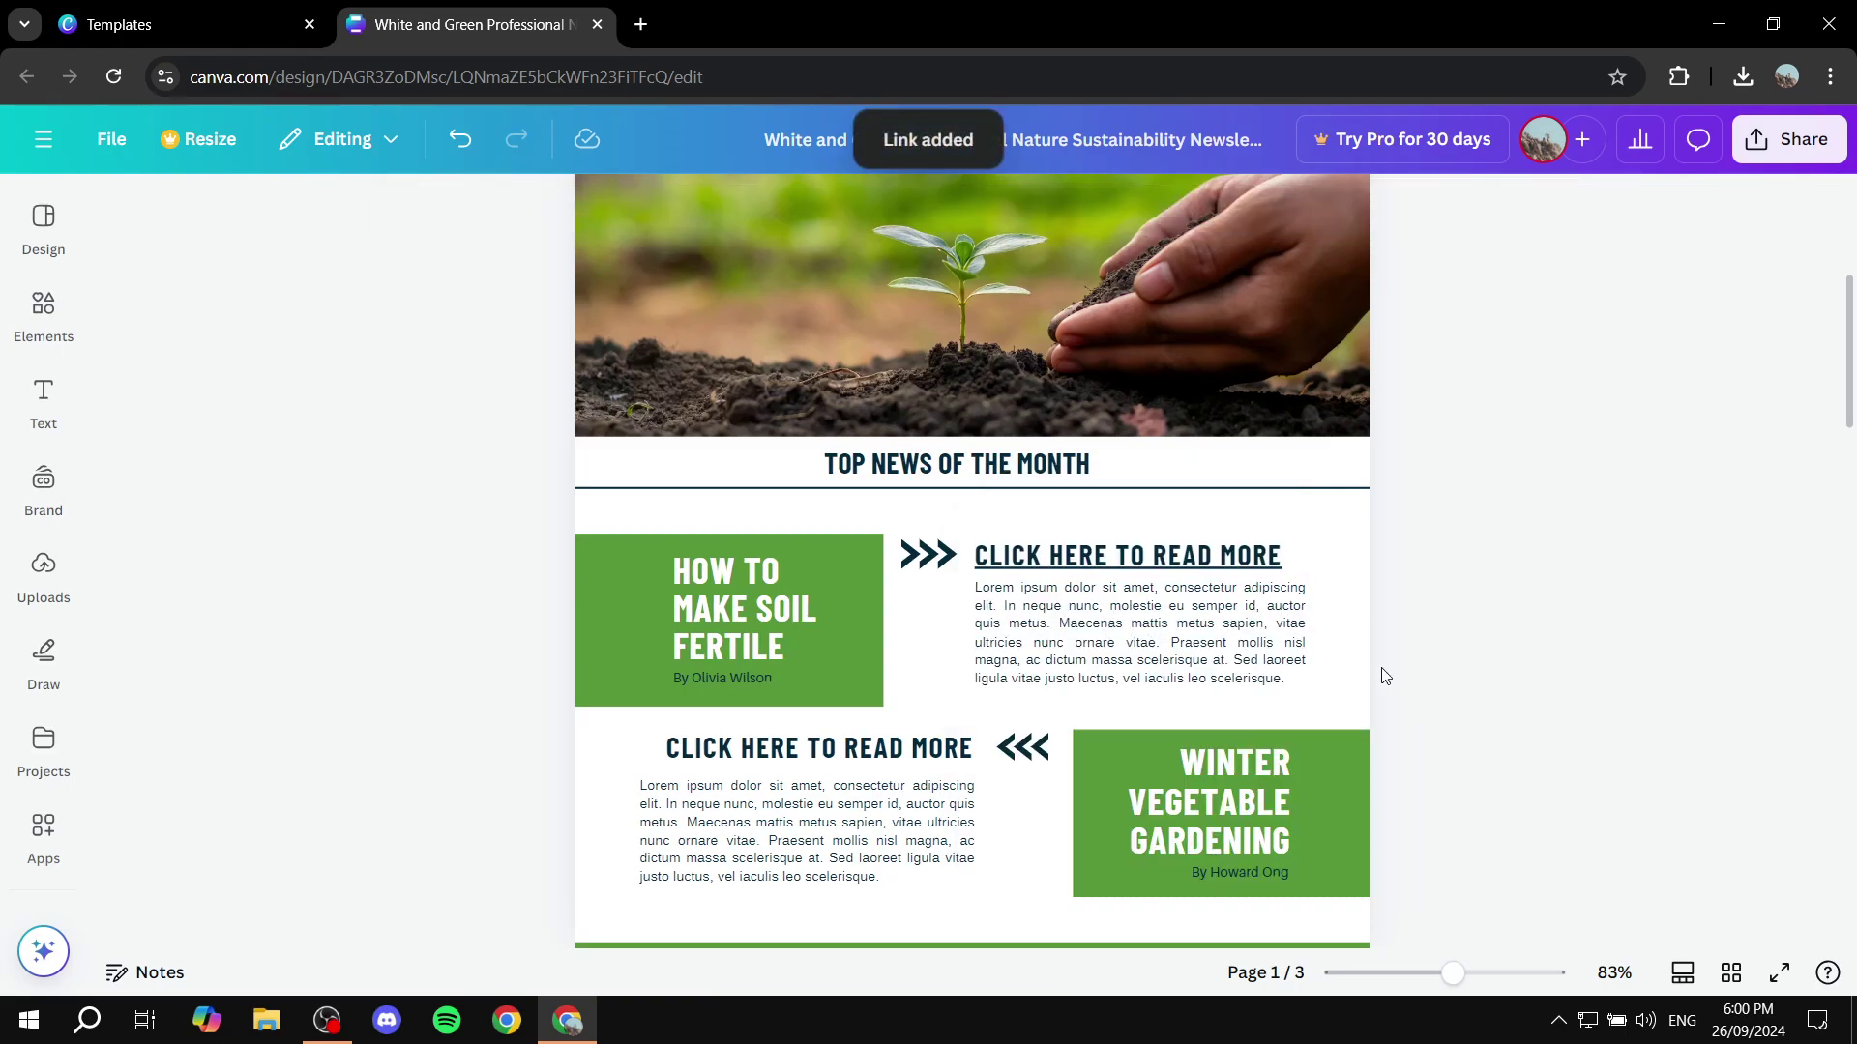
pyautogui.click(1191, 549)
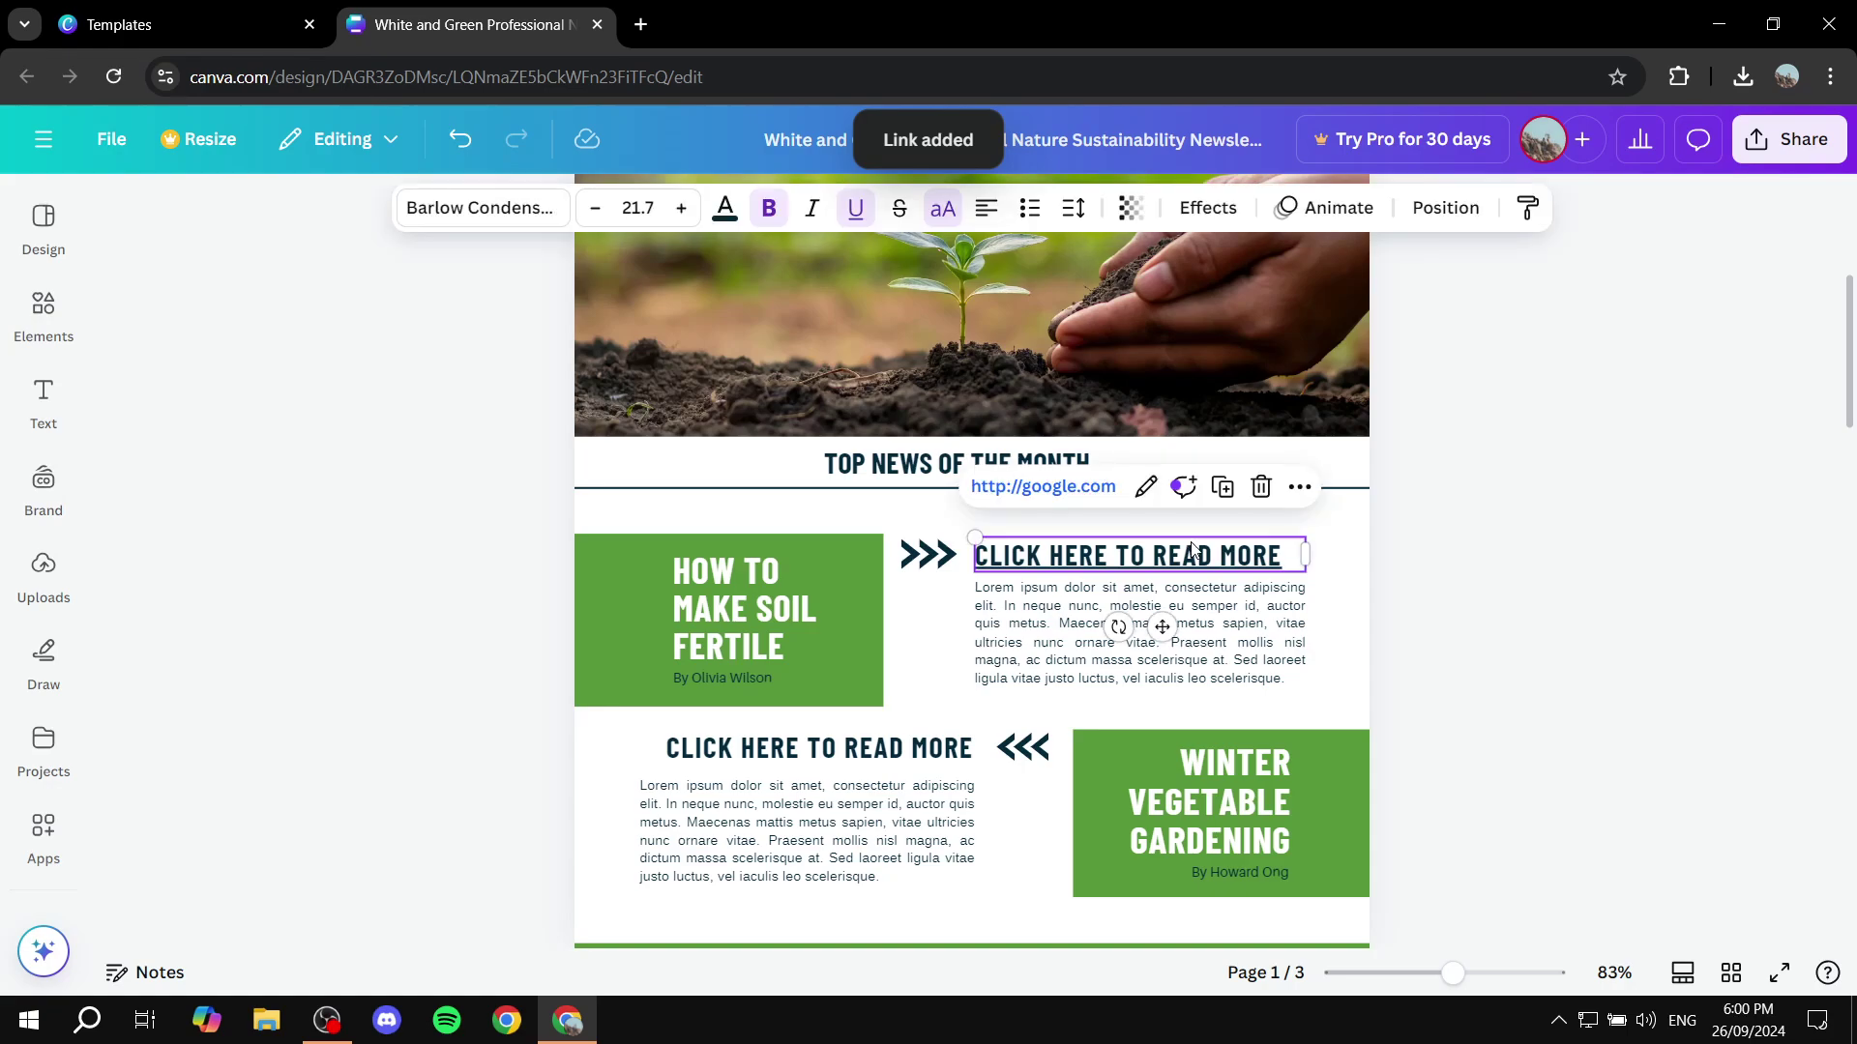
pyautogui.doubleClick(1160, 553)
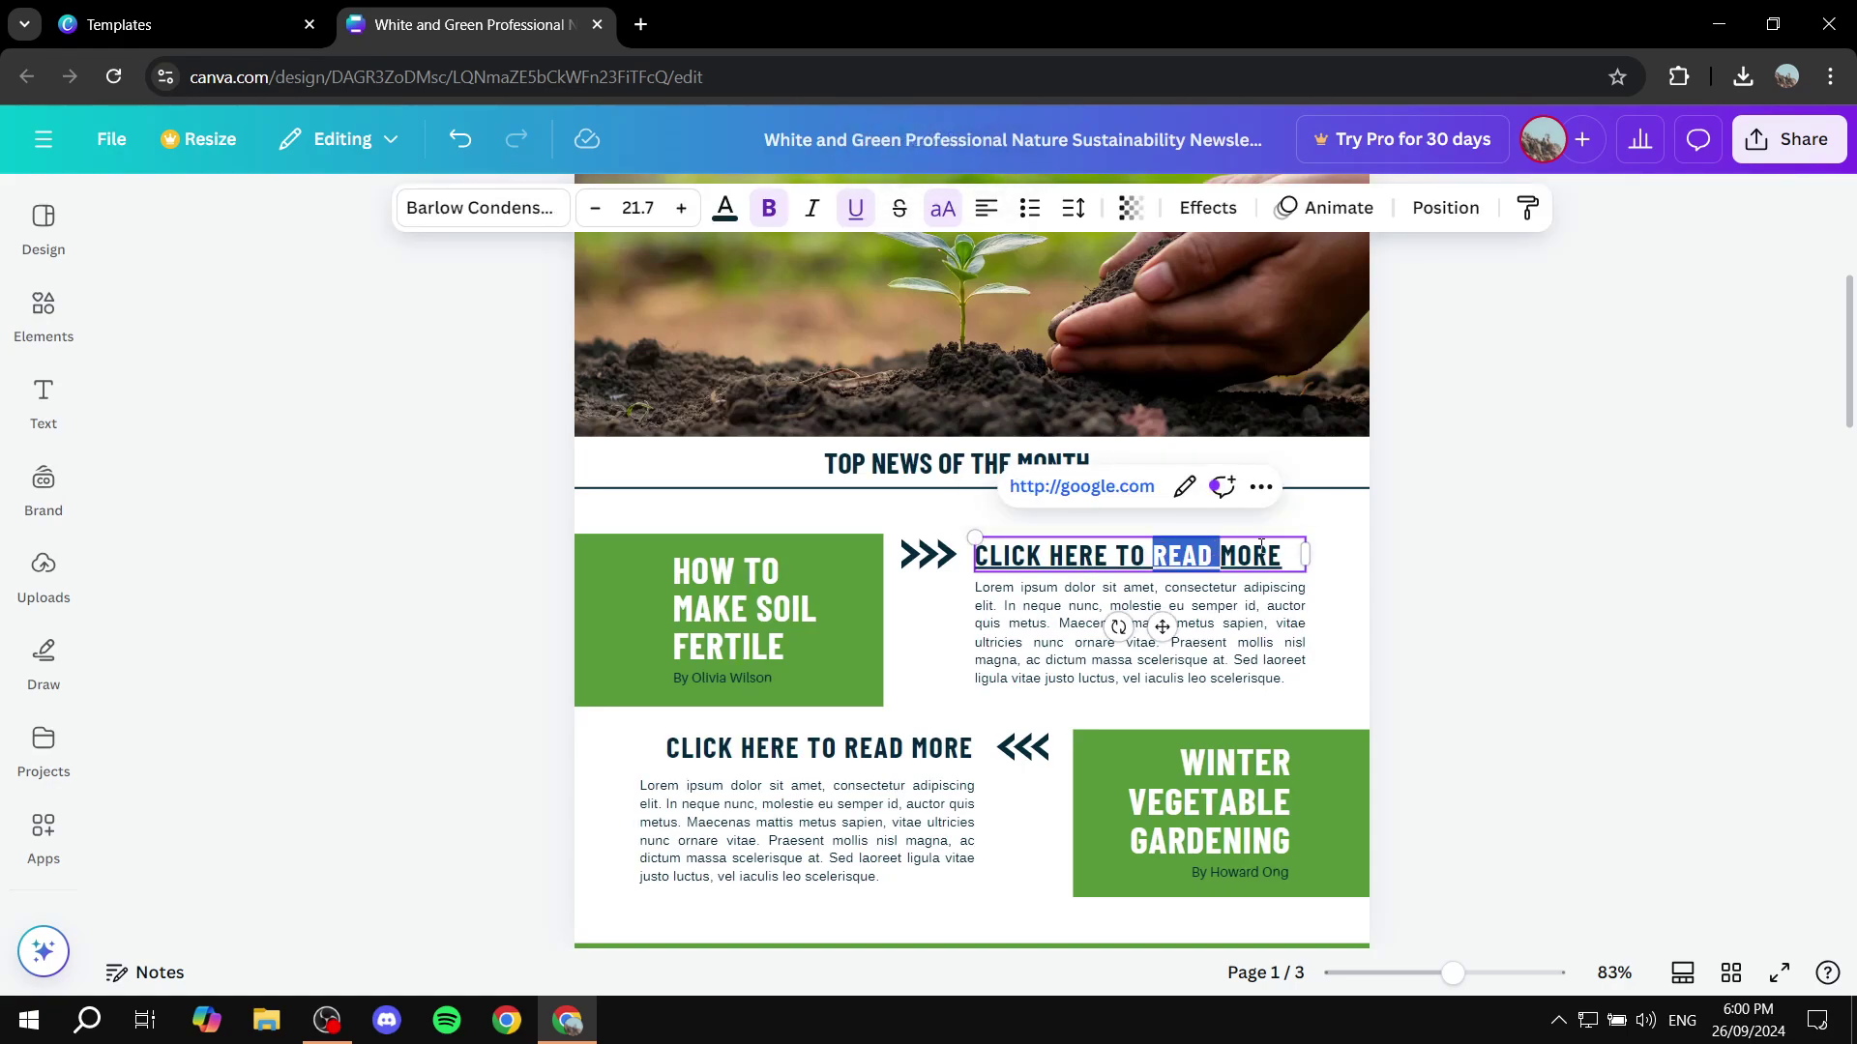
# Select the lower CLICK HERE TO READ MORE text and link it to Google.com
pyautogui.click(1554, 616)
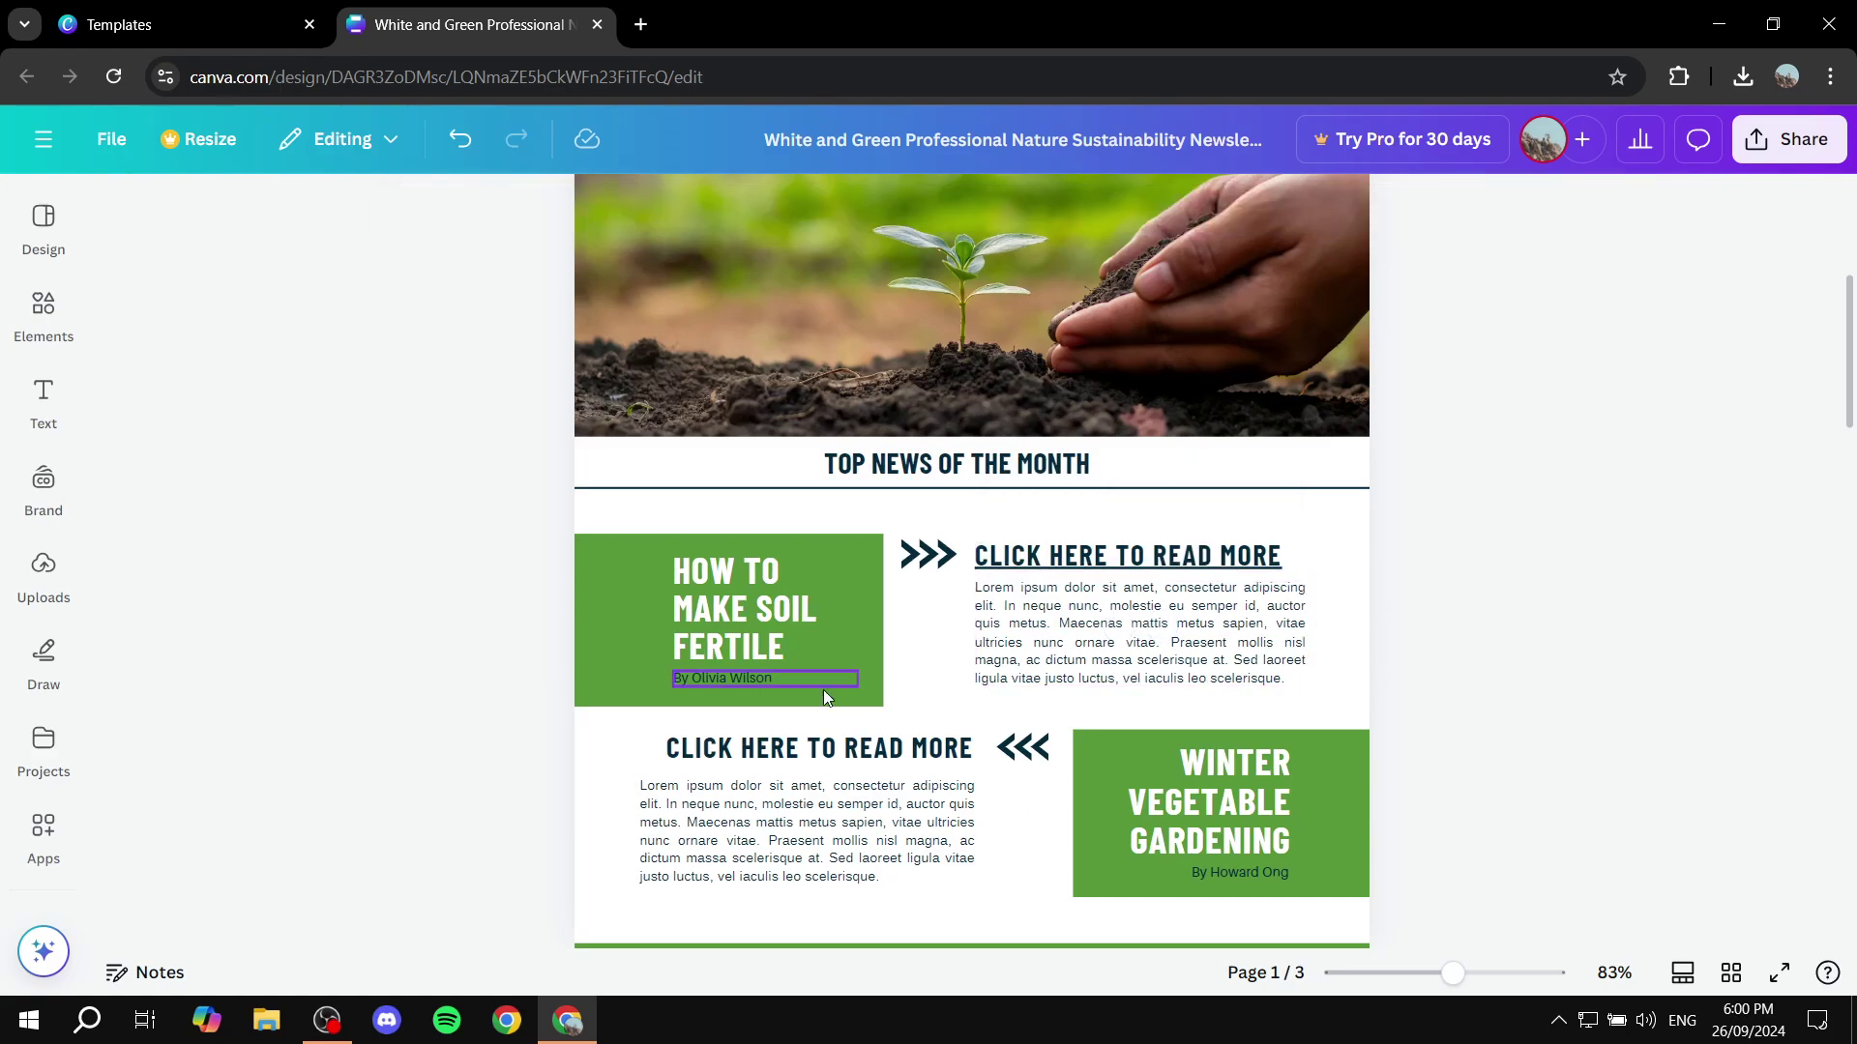
pyautogui.click(886, 747)
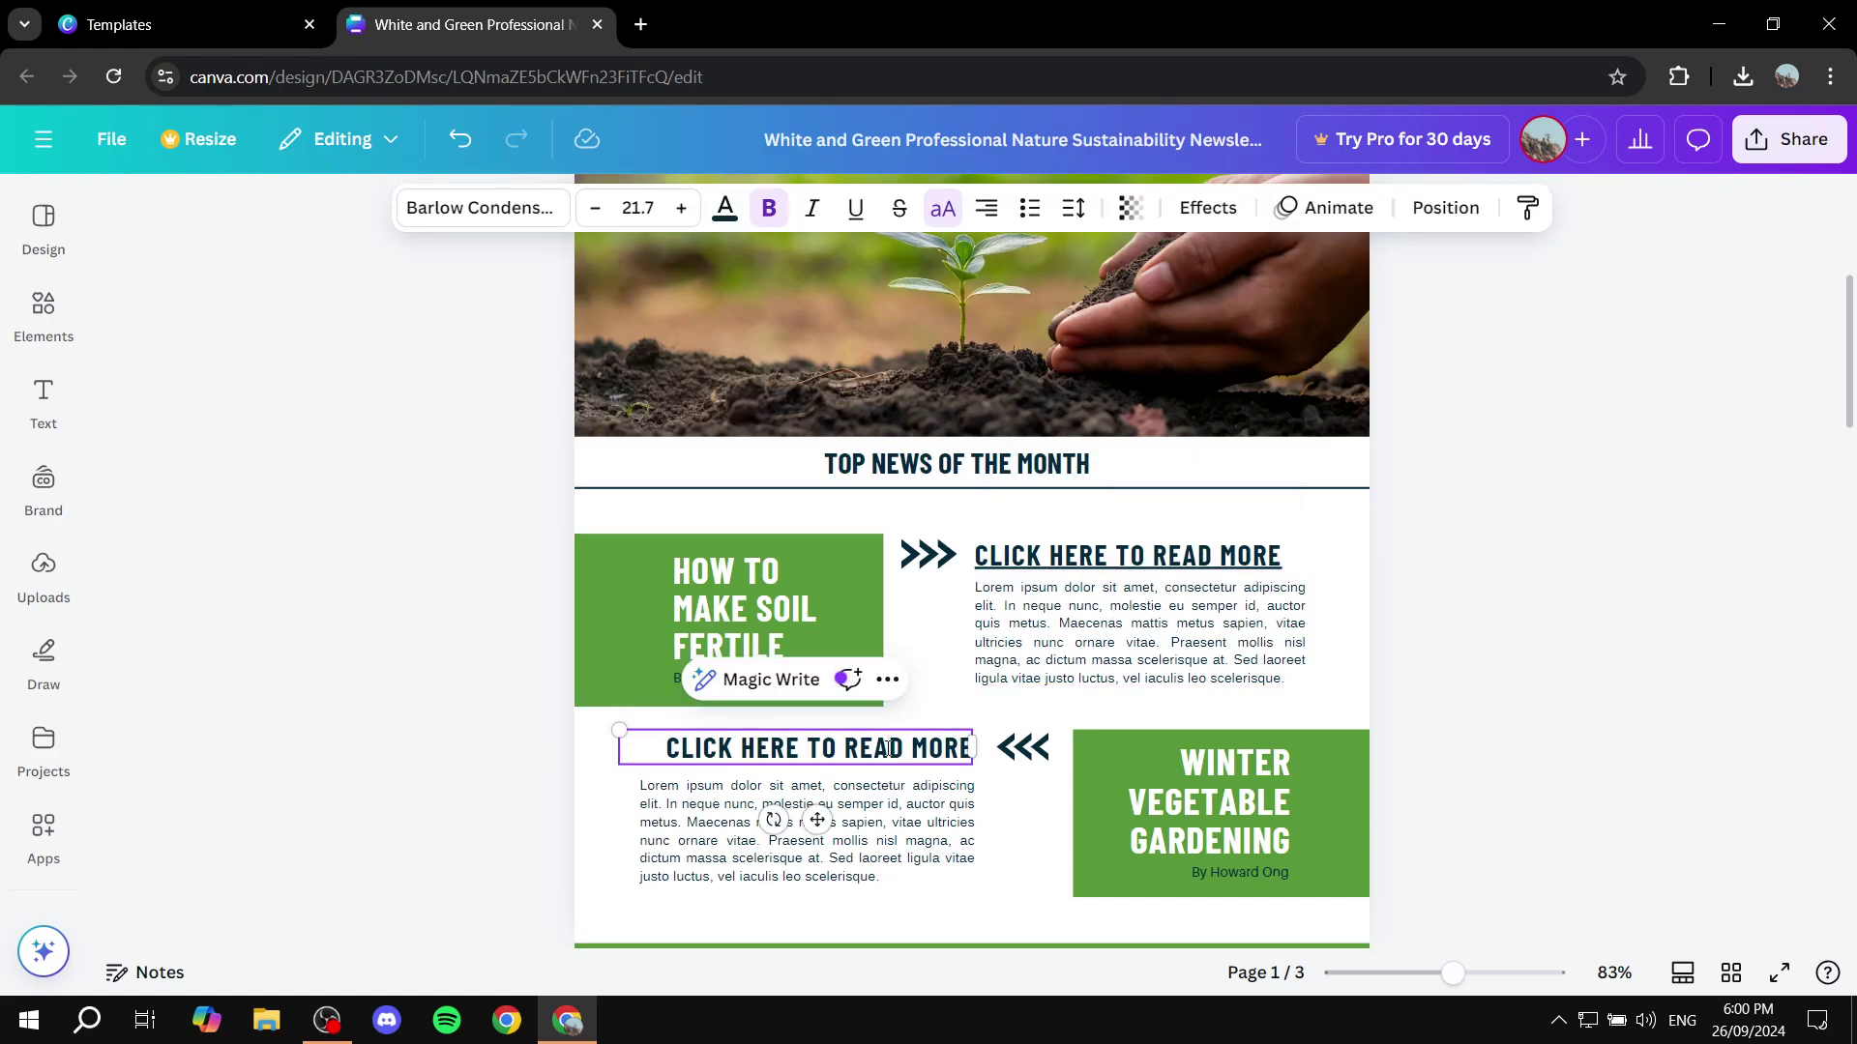
pyautogui.moveTo(658, 755); pyautogui.dragTo(972, 748)
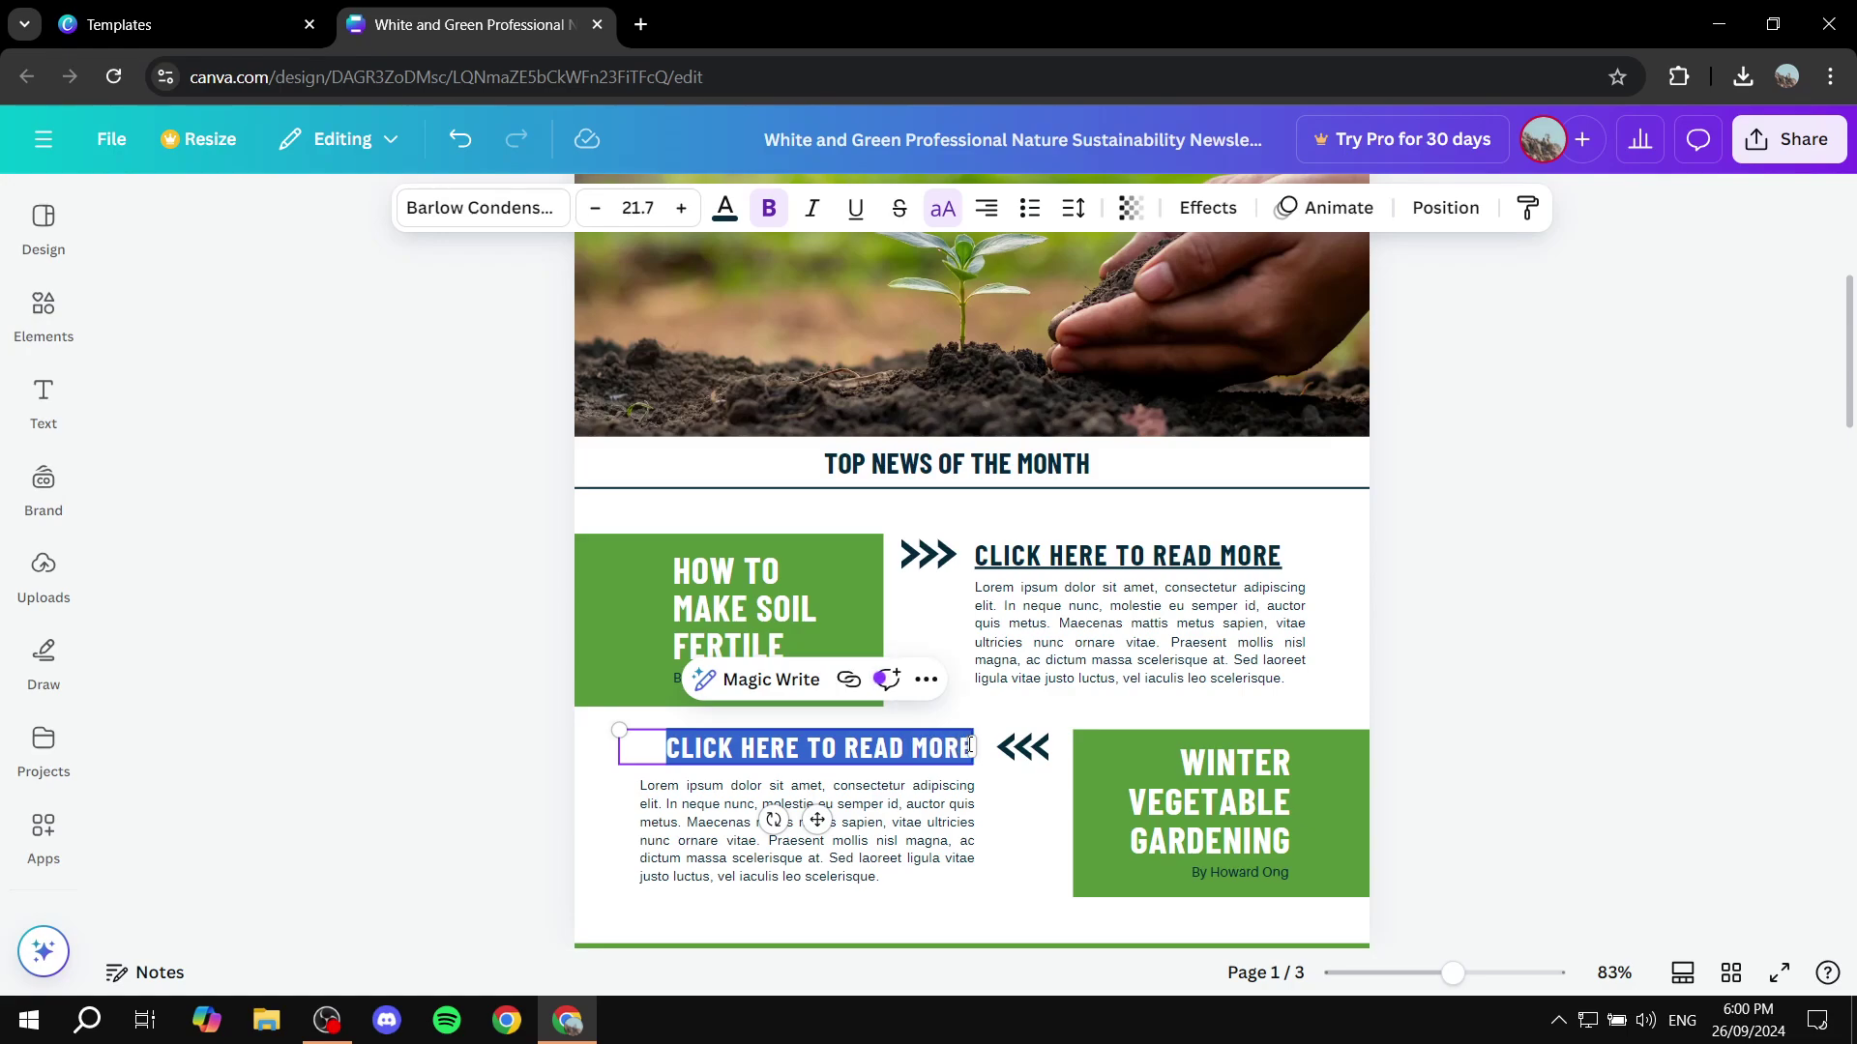
pyautogui.click(831, 685)
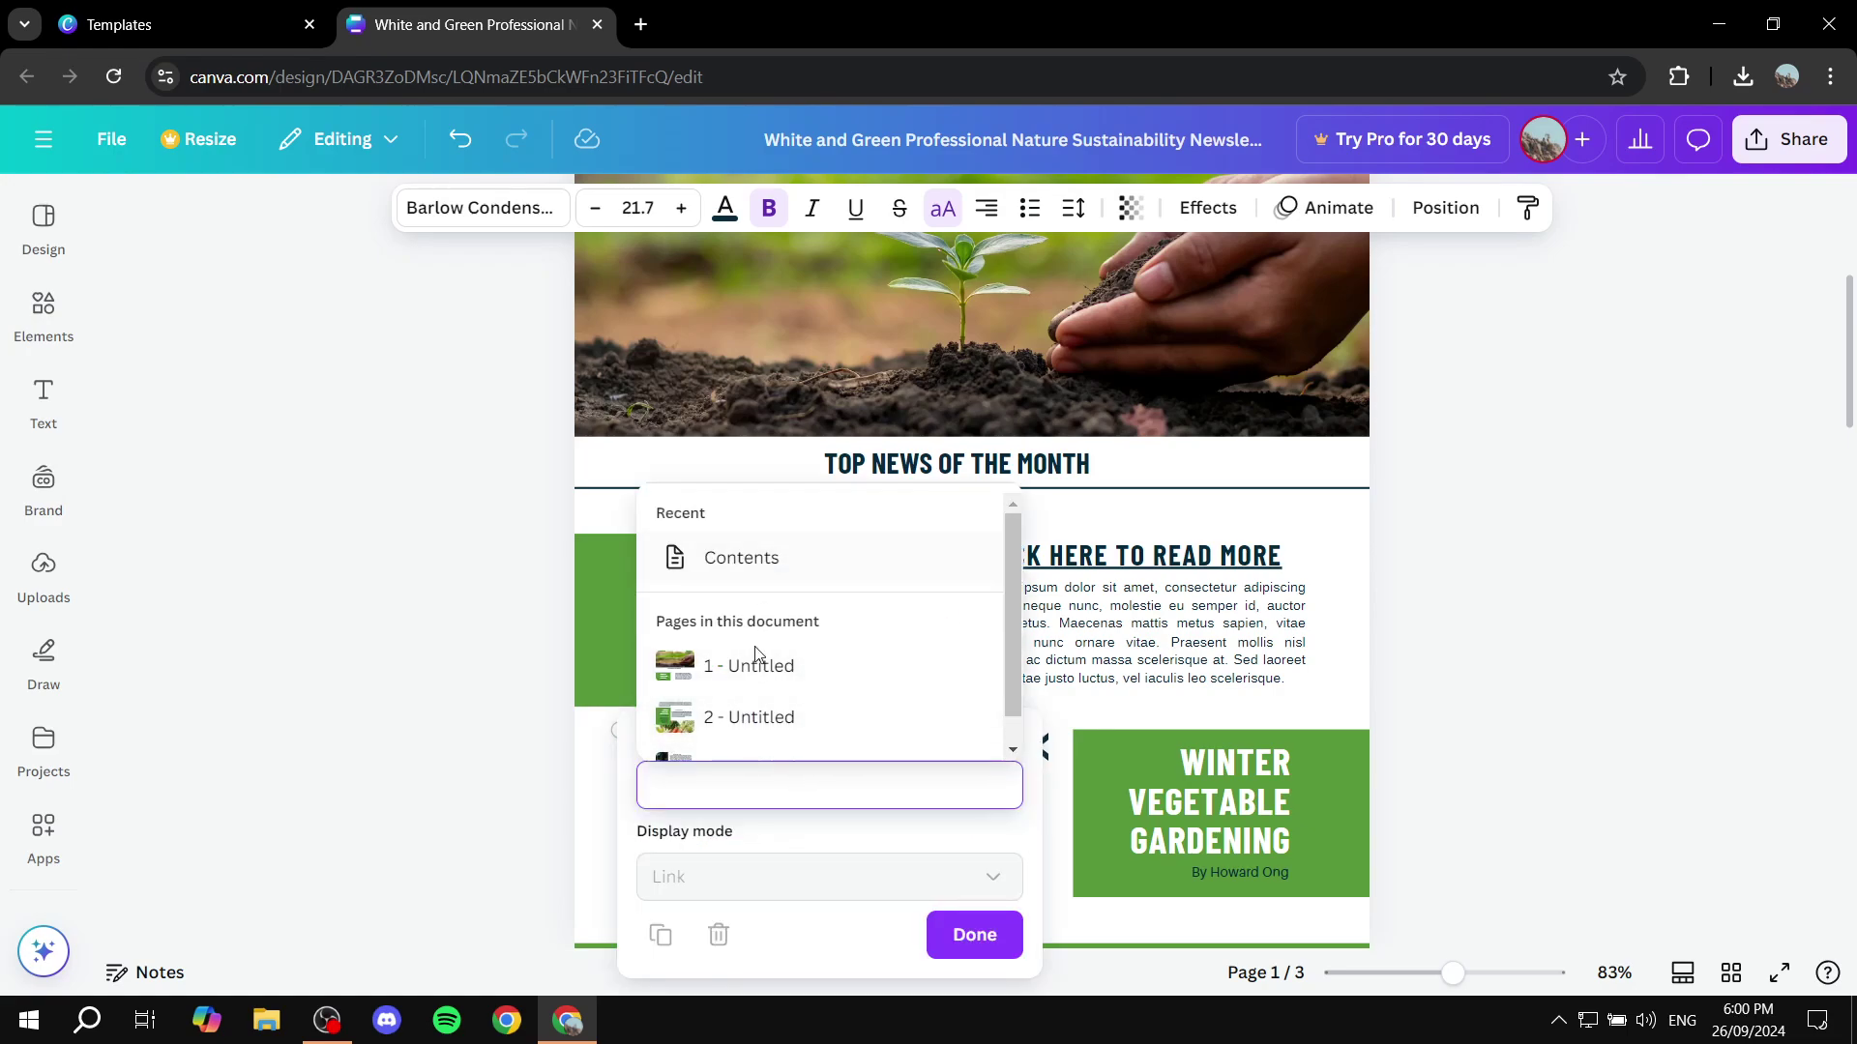
pyautogui.write('Go')
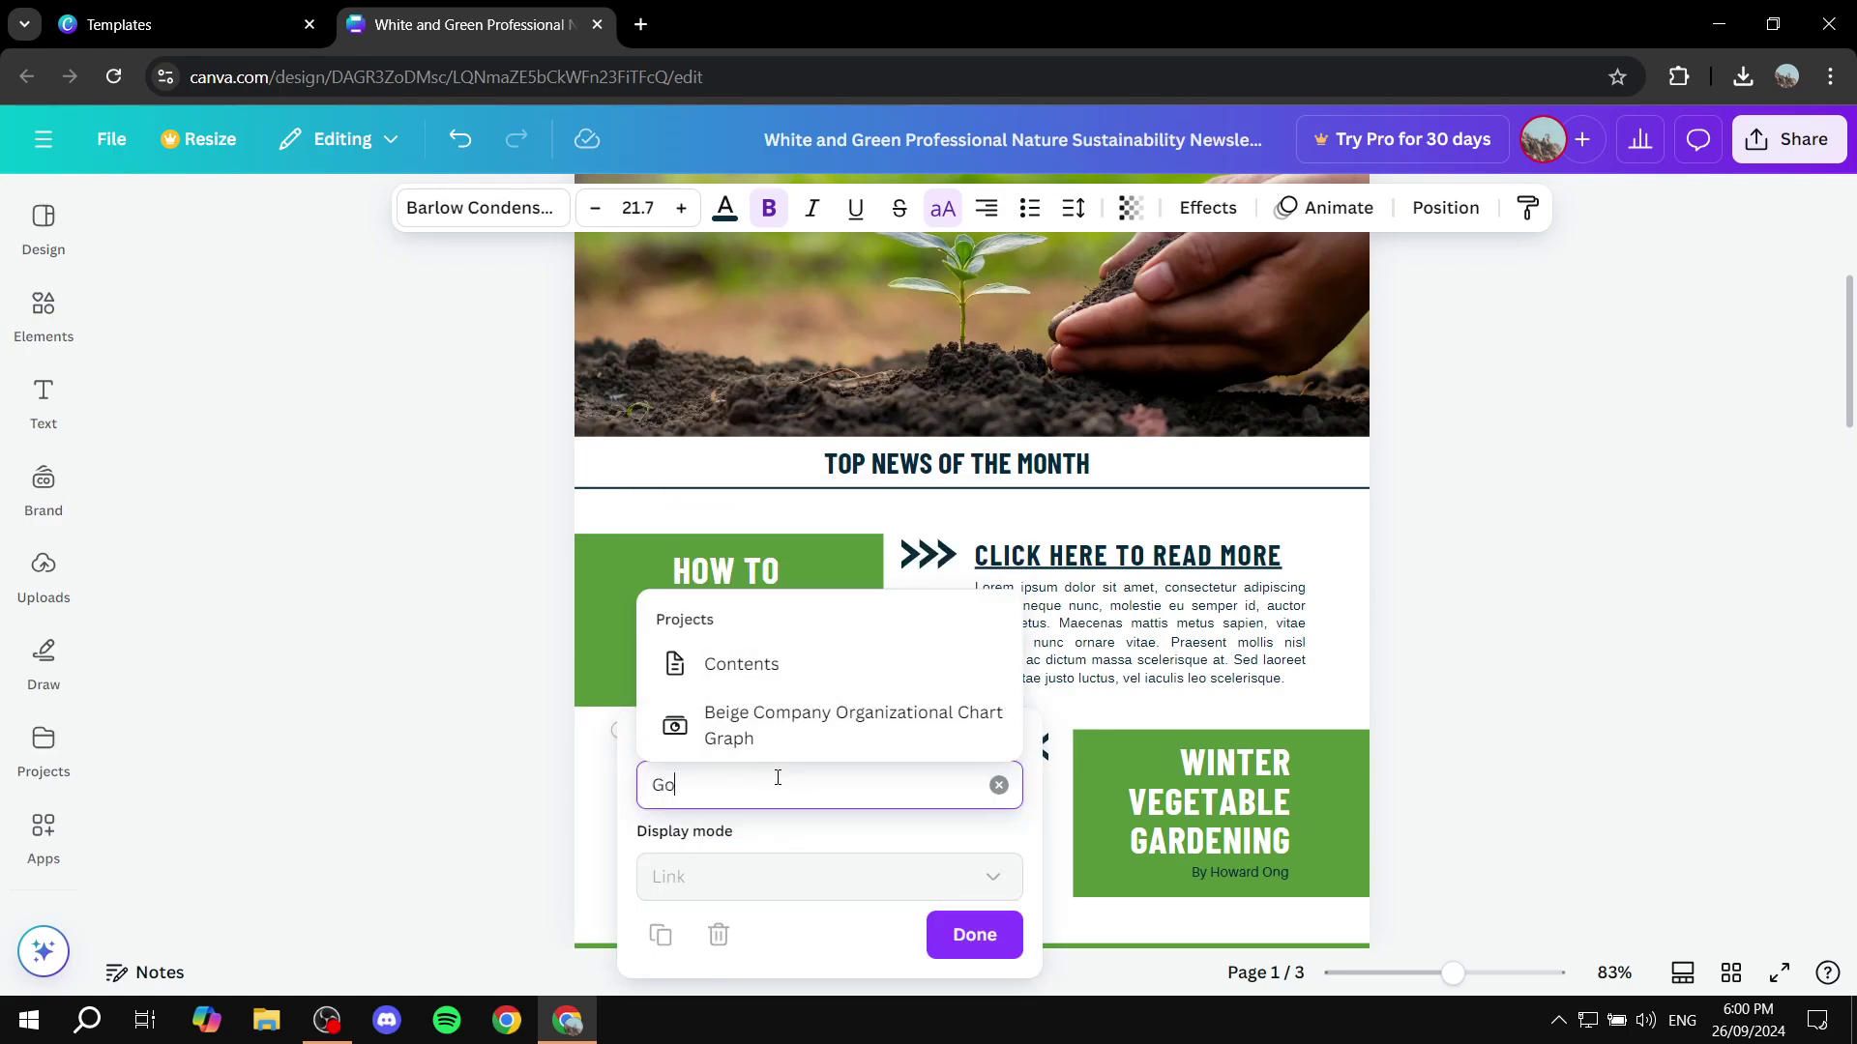
pyautogui.write('ogle.com')
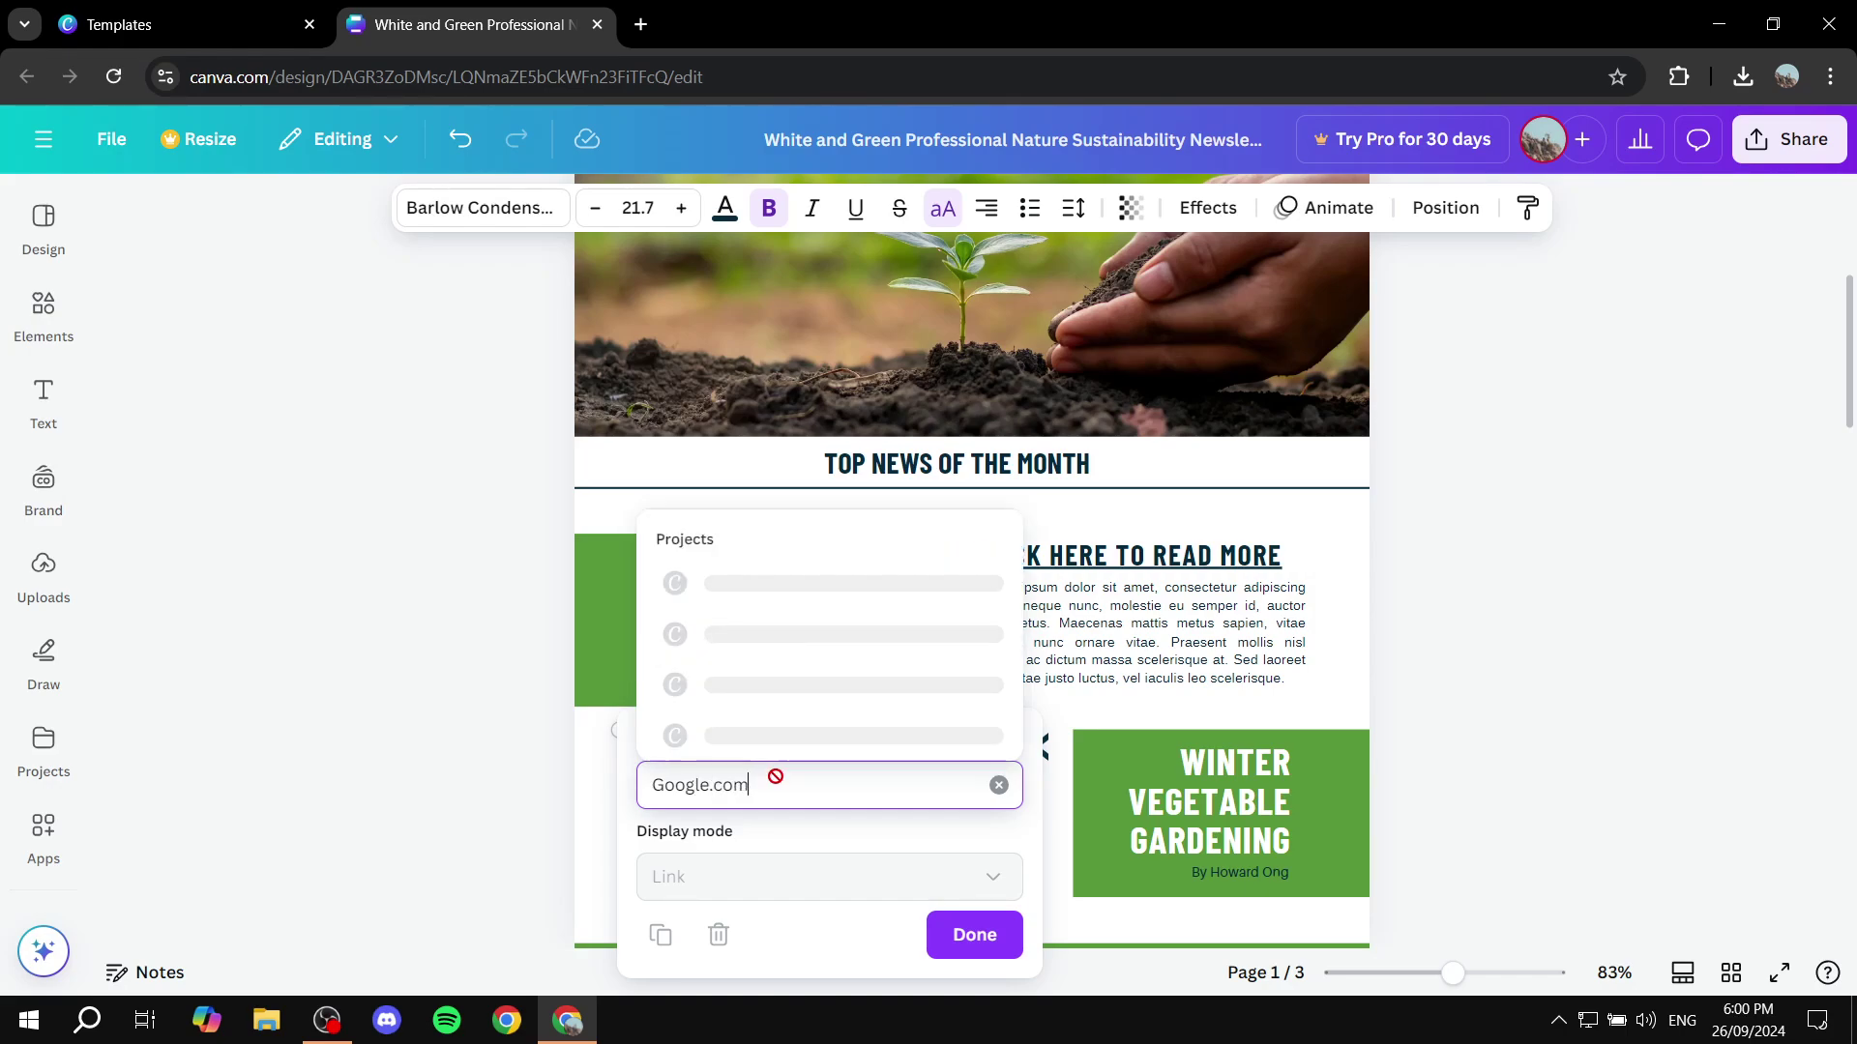
pyautogui.click(953, 938)
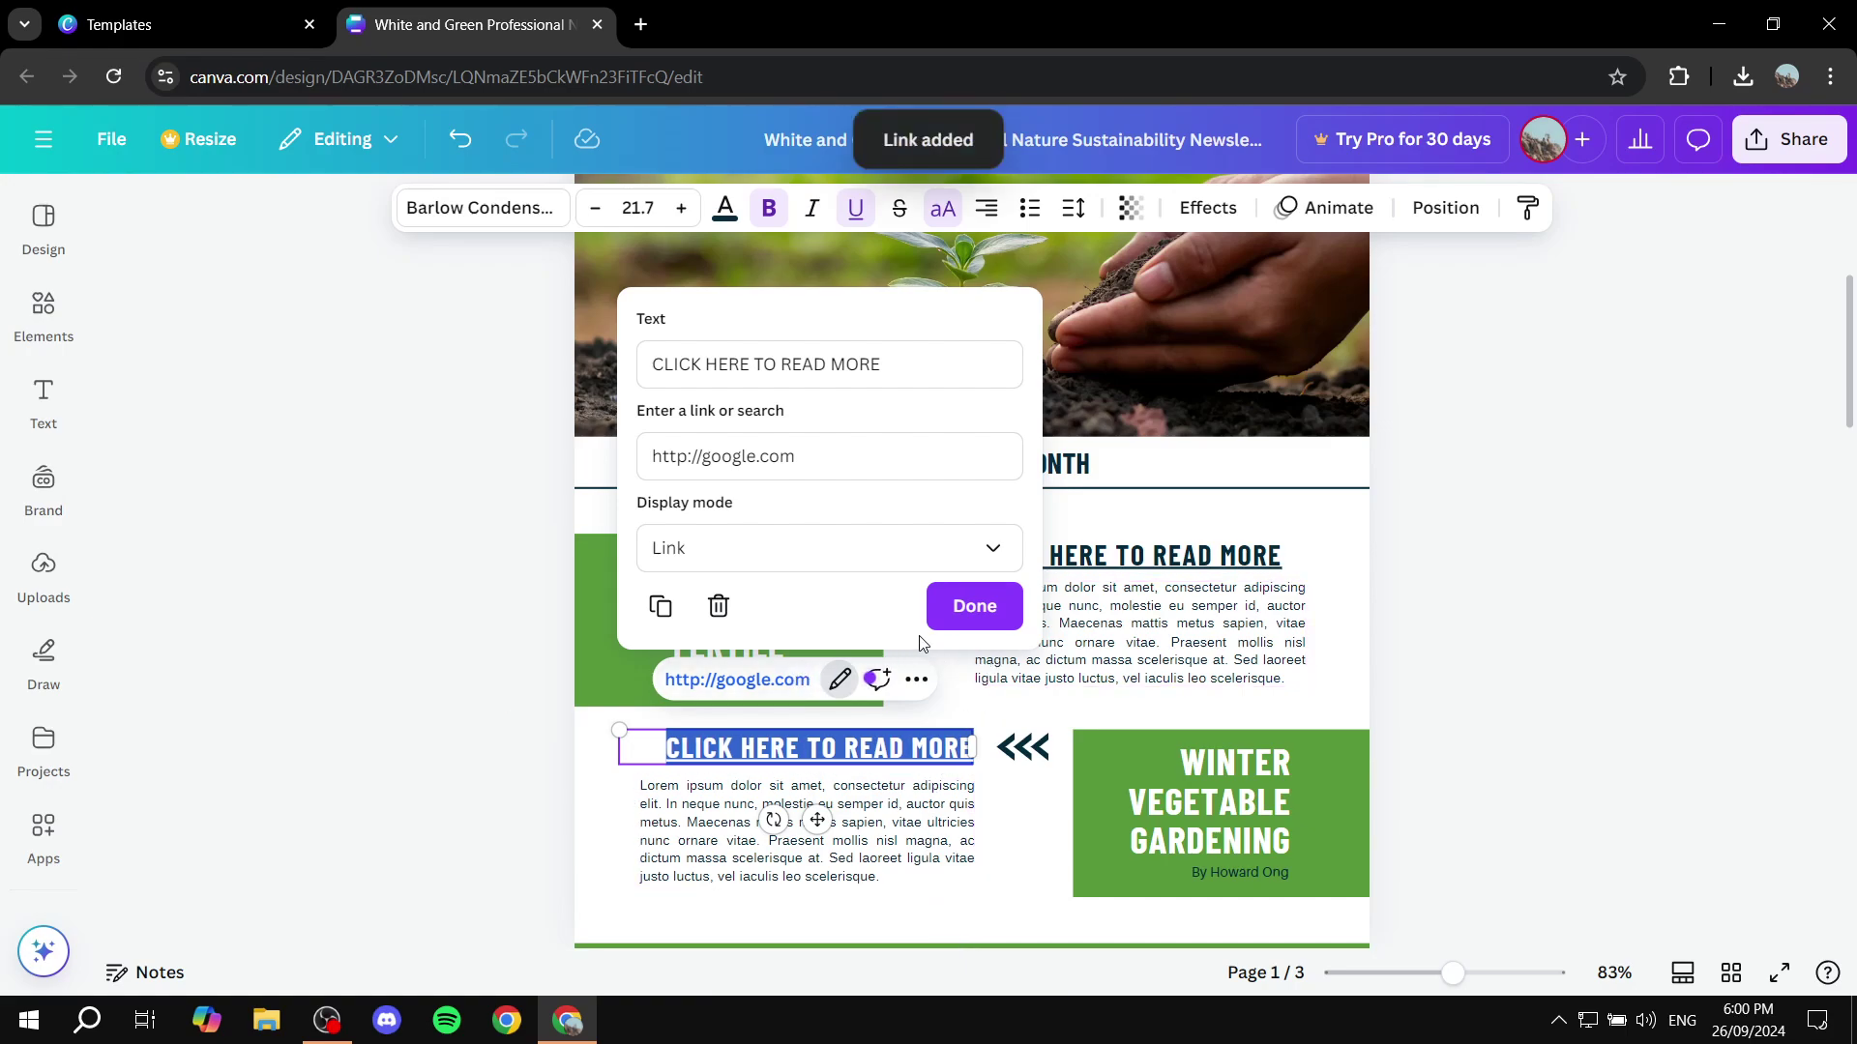
pyautogui.click(976, 605)
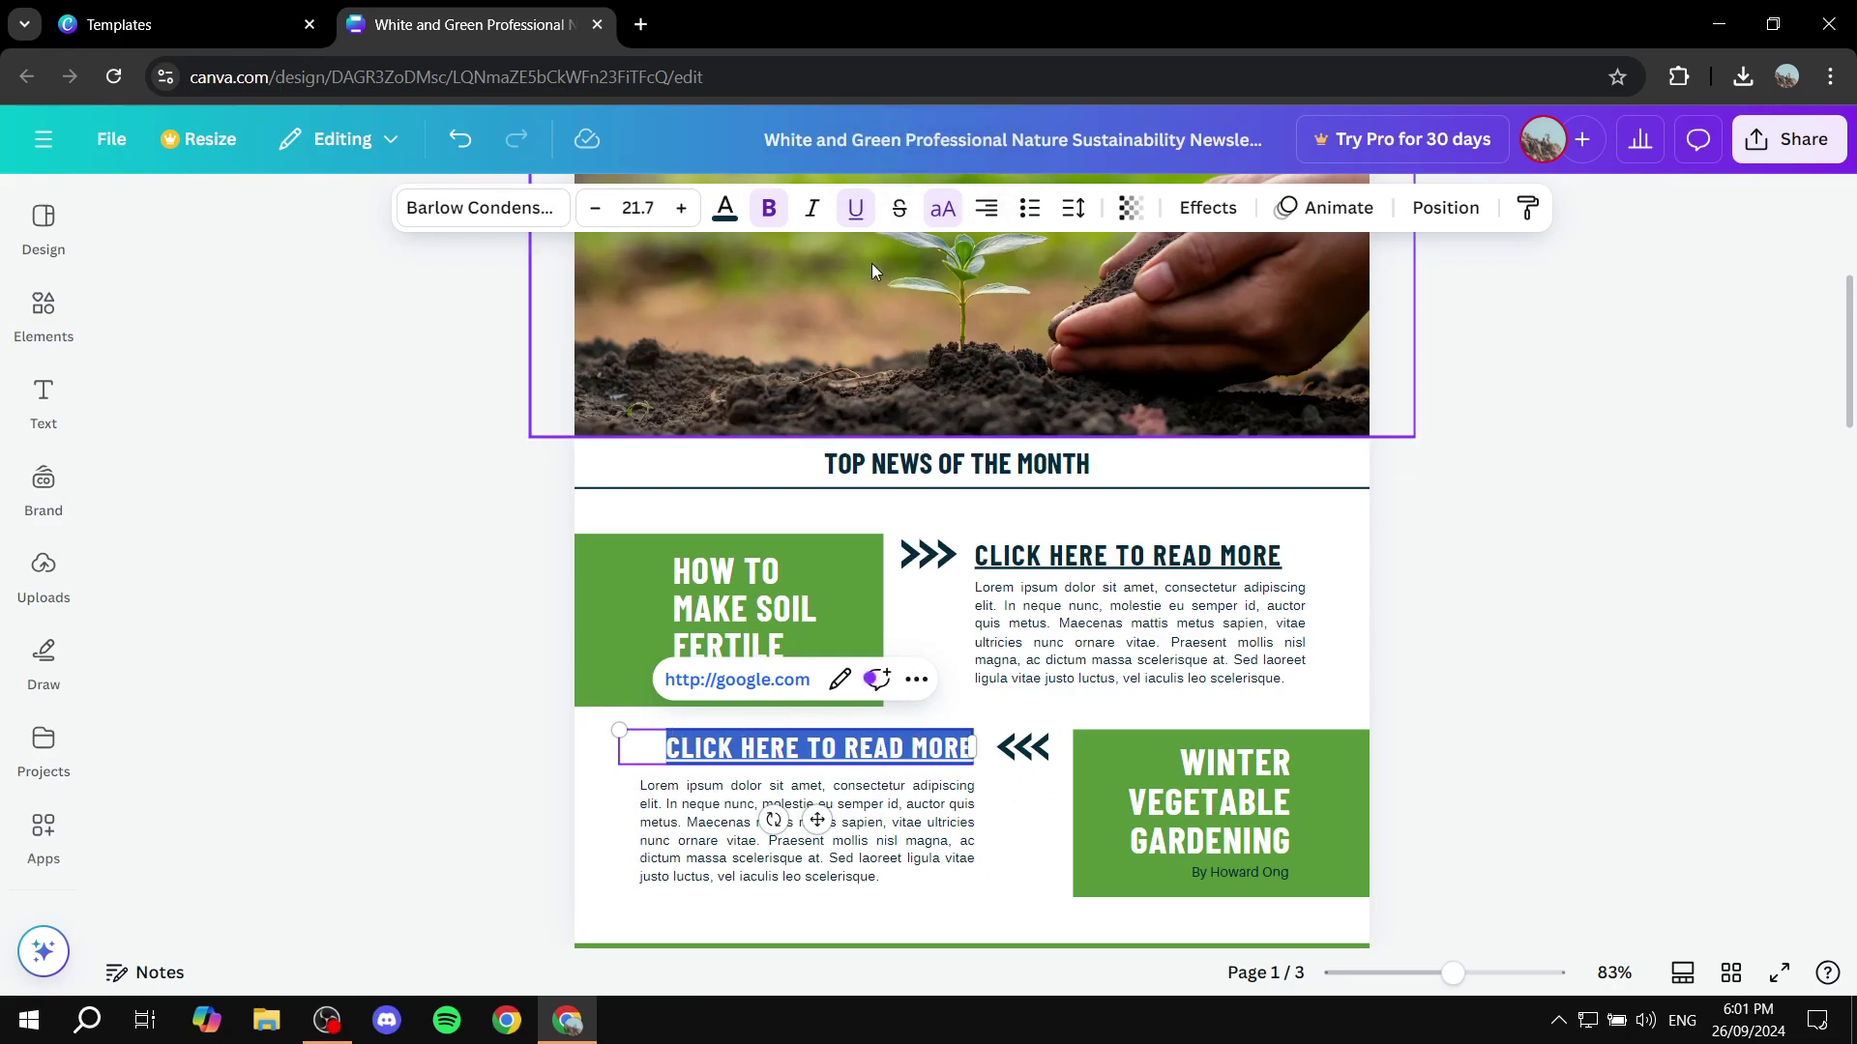
# Remove the lower heading's underline, review all three pages, then open the Share panel
pyautogui.click(855, 208)
pyautogui.click(1433, 641)
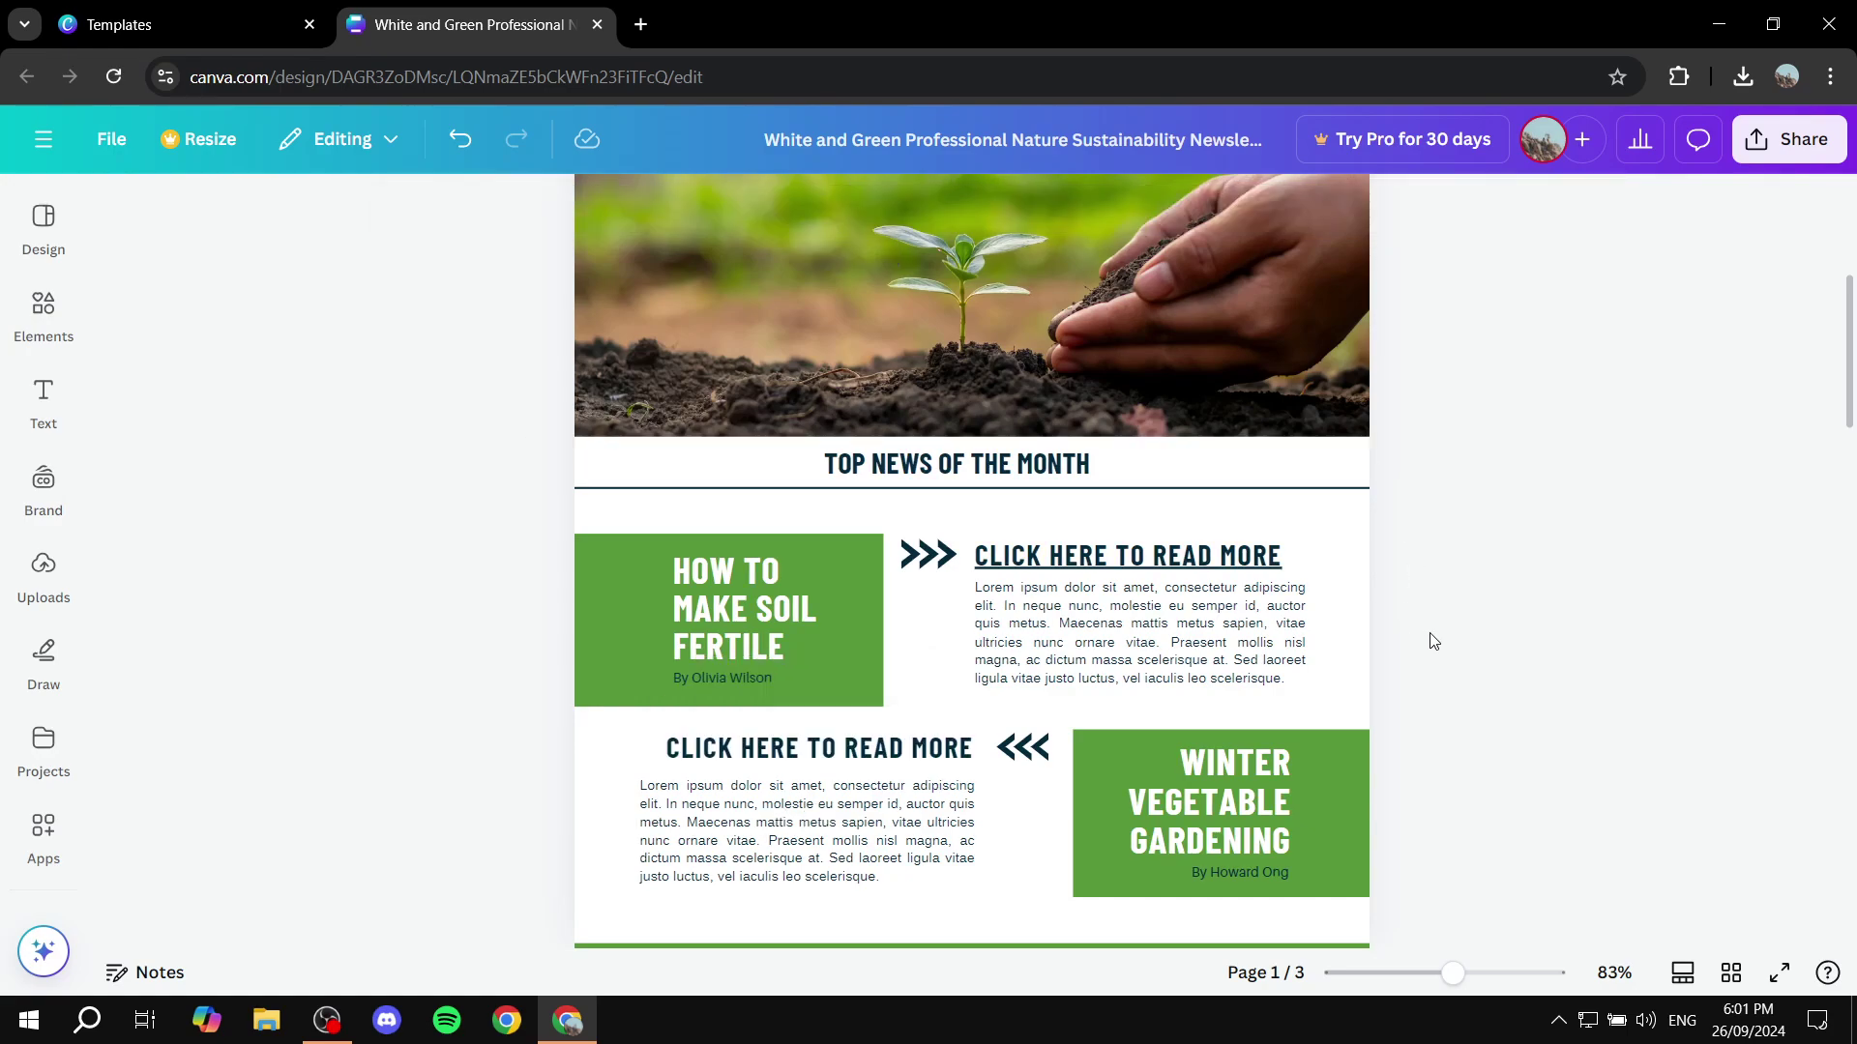
pyautogui.scroll(-10, 1185, 728)
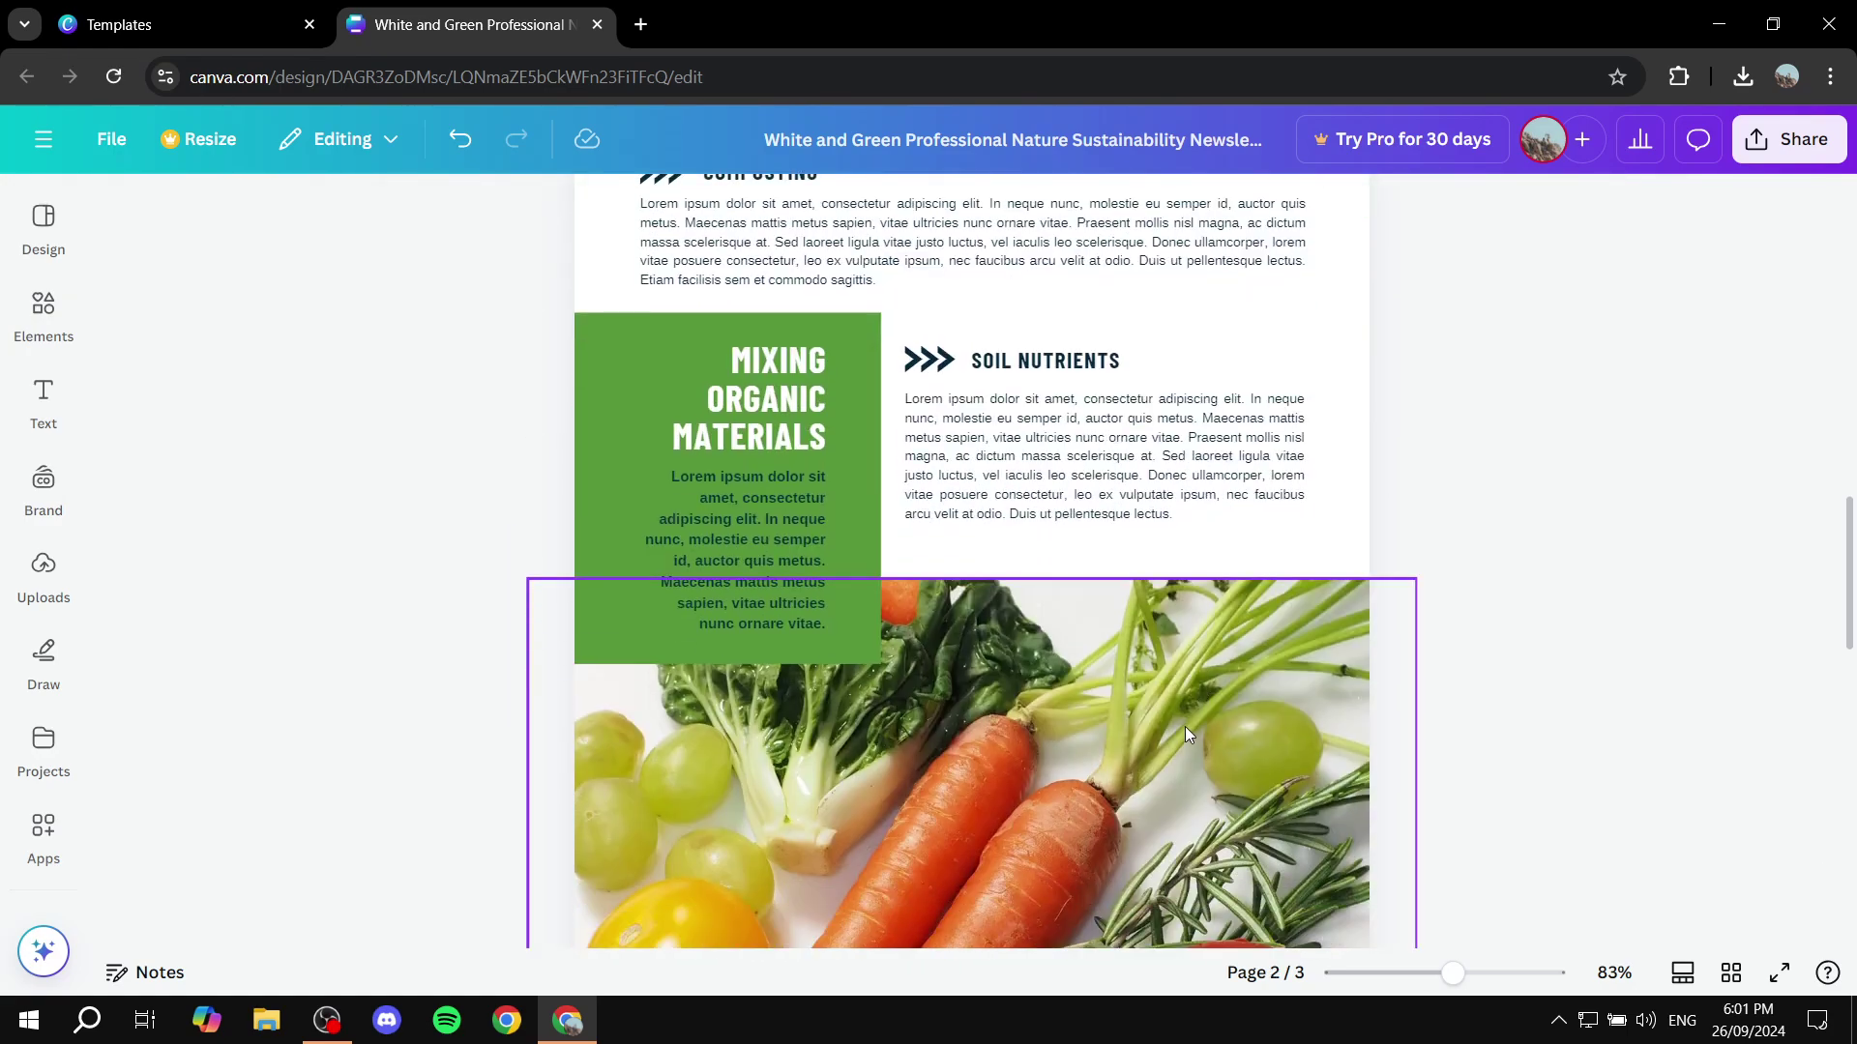
pyautogui.scroll(-10, 1145, 439)
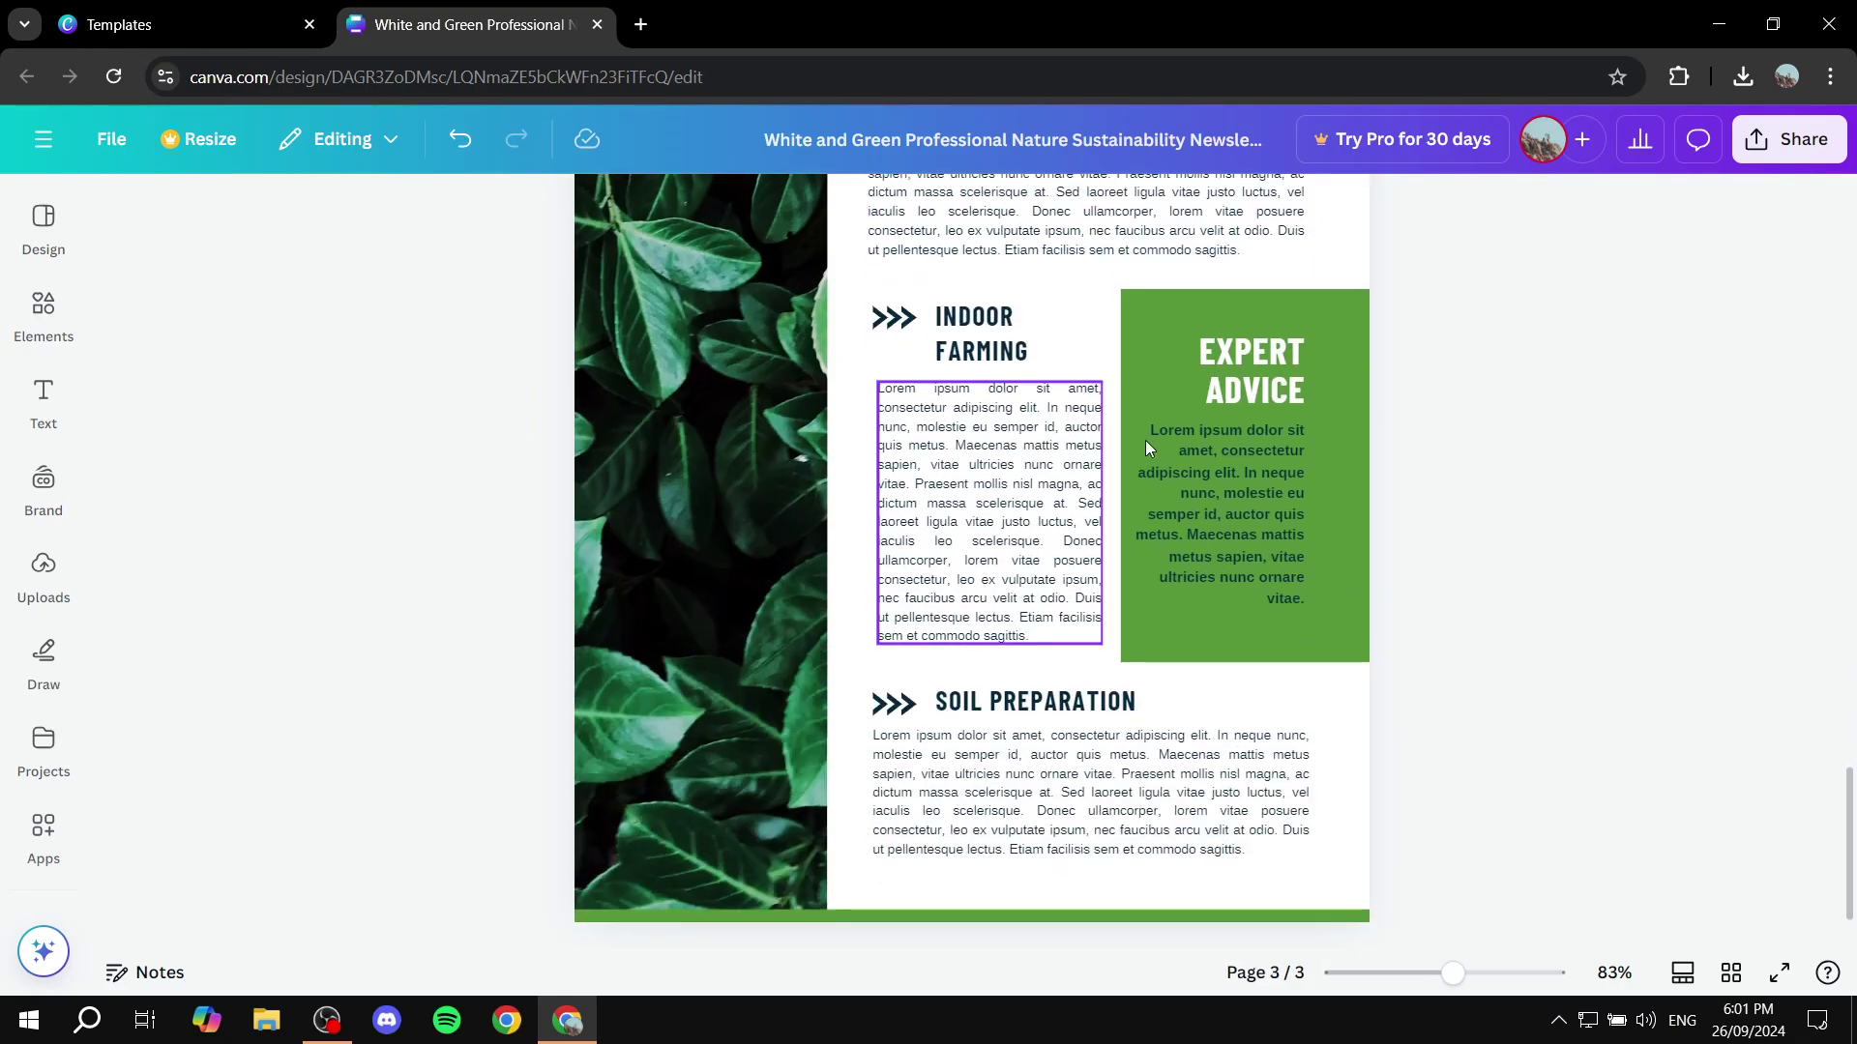
pyautogui.scroll(15, 1147, 532)
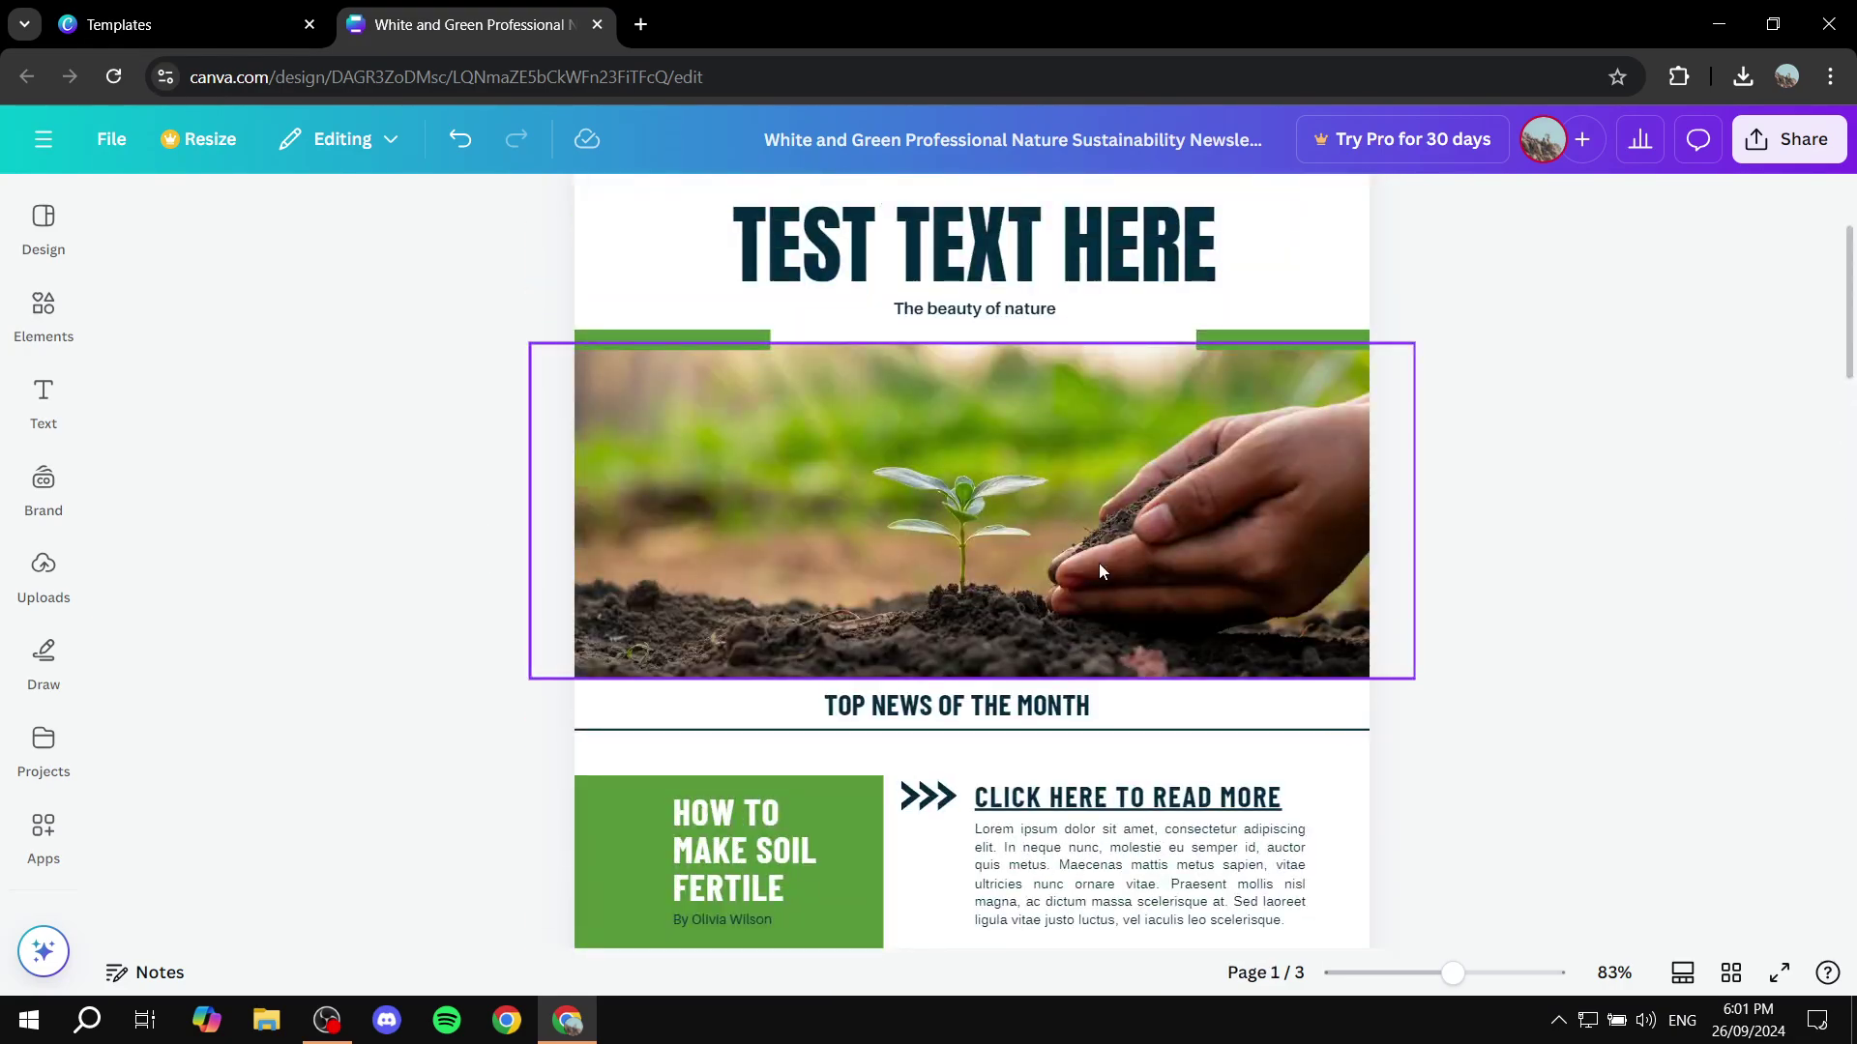
pyautogui.scroll(-4, 1099, 569)
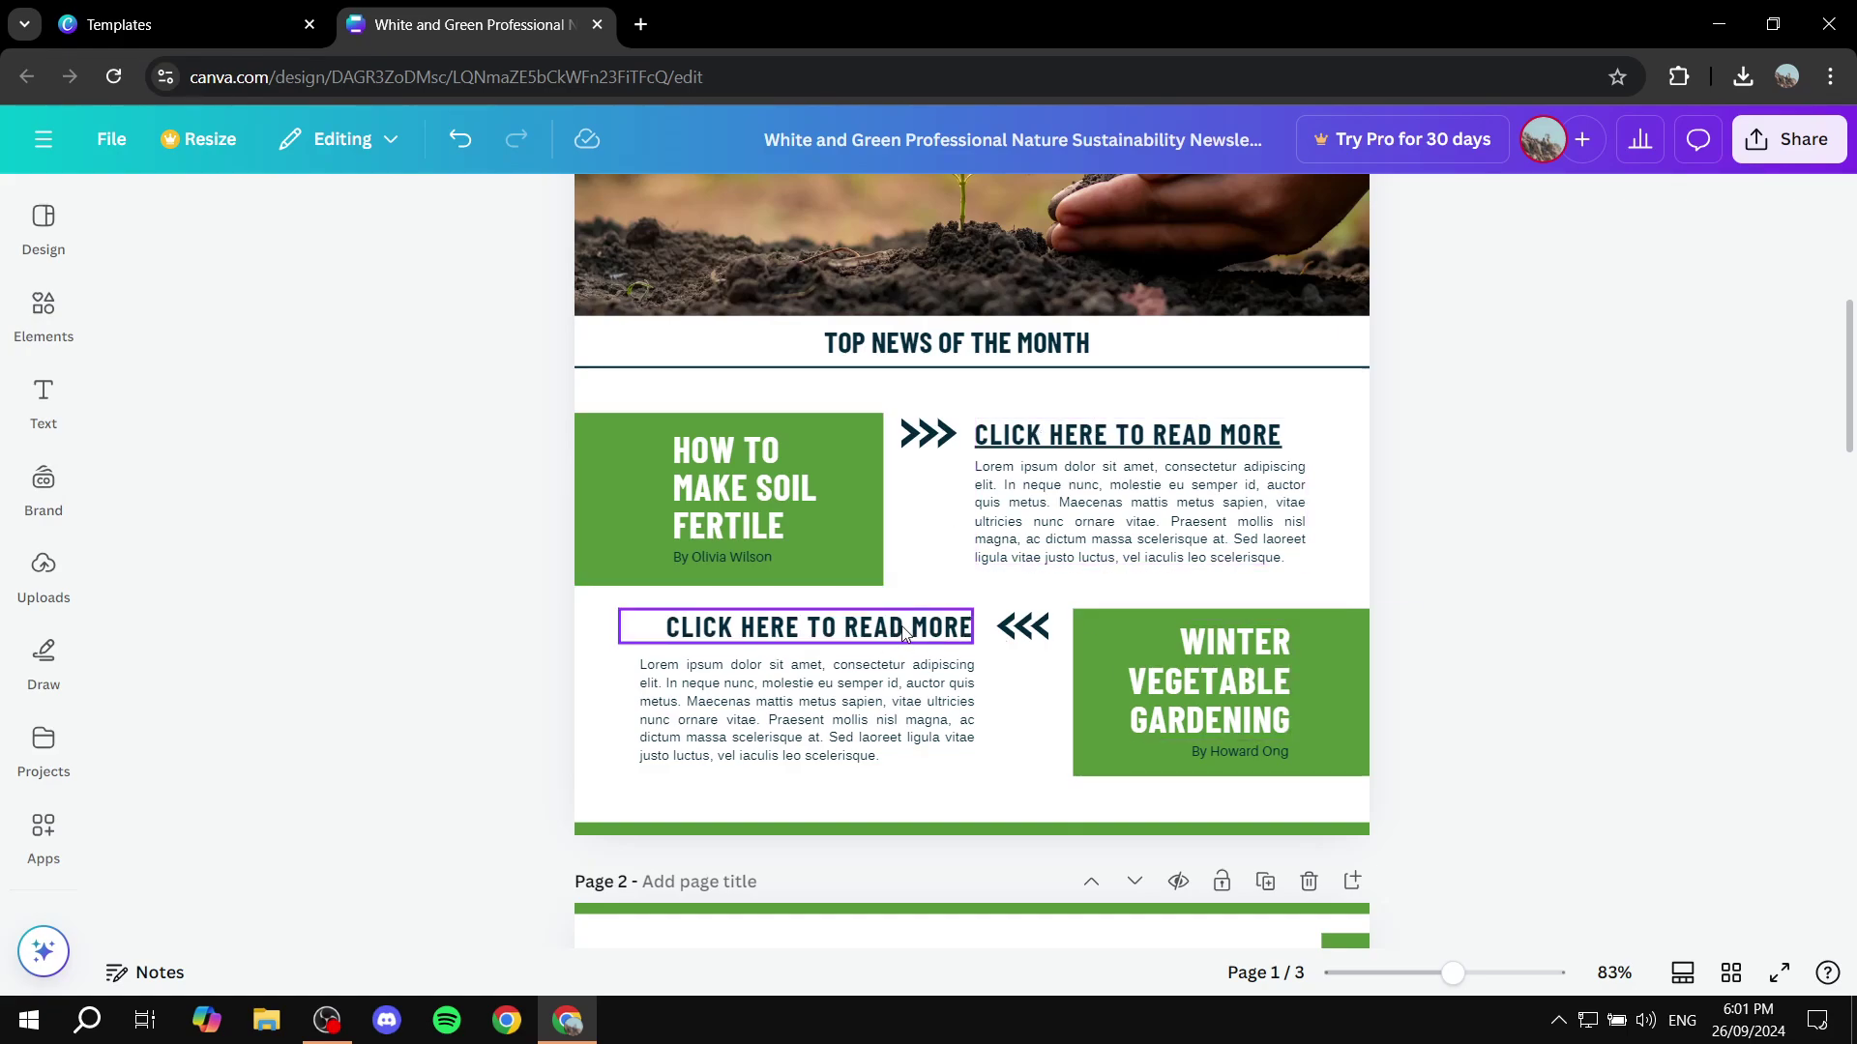
pyautogui.scroll(4, 1133, 484)
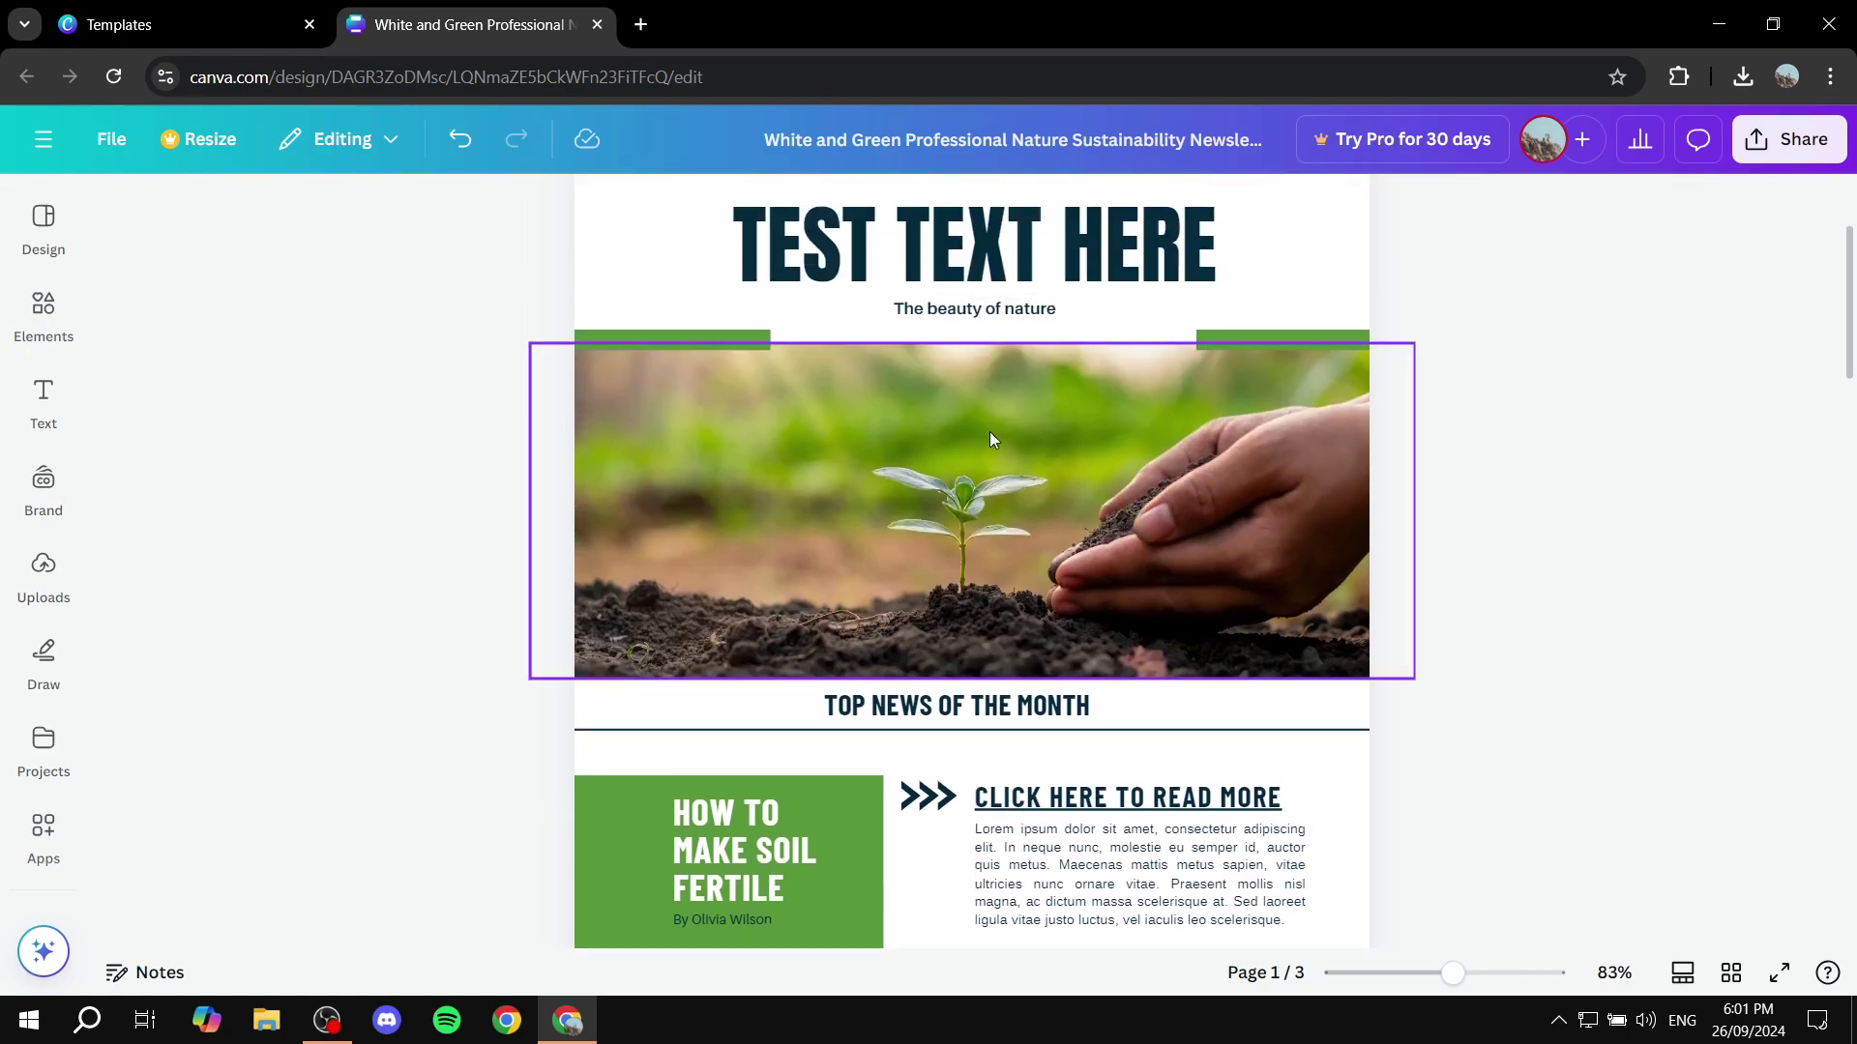
pyautogui.scroll(3, 1157, 474)
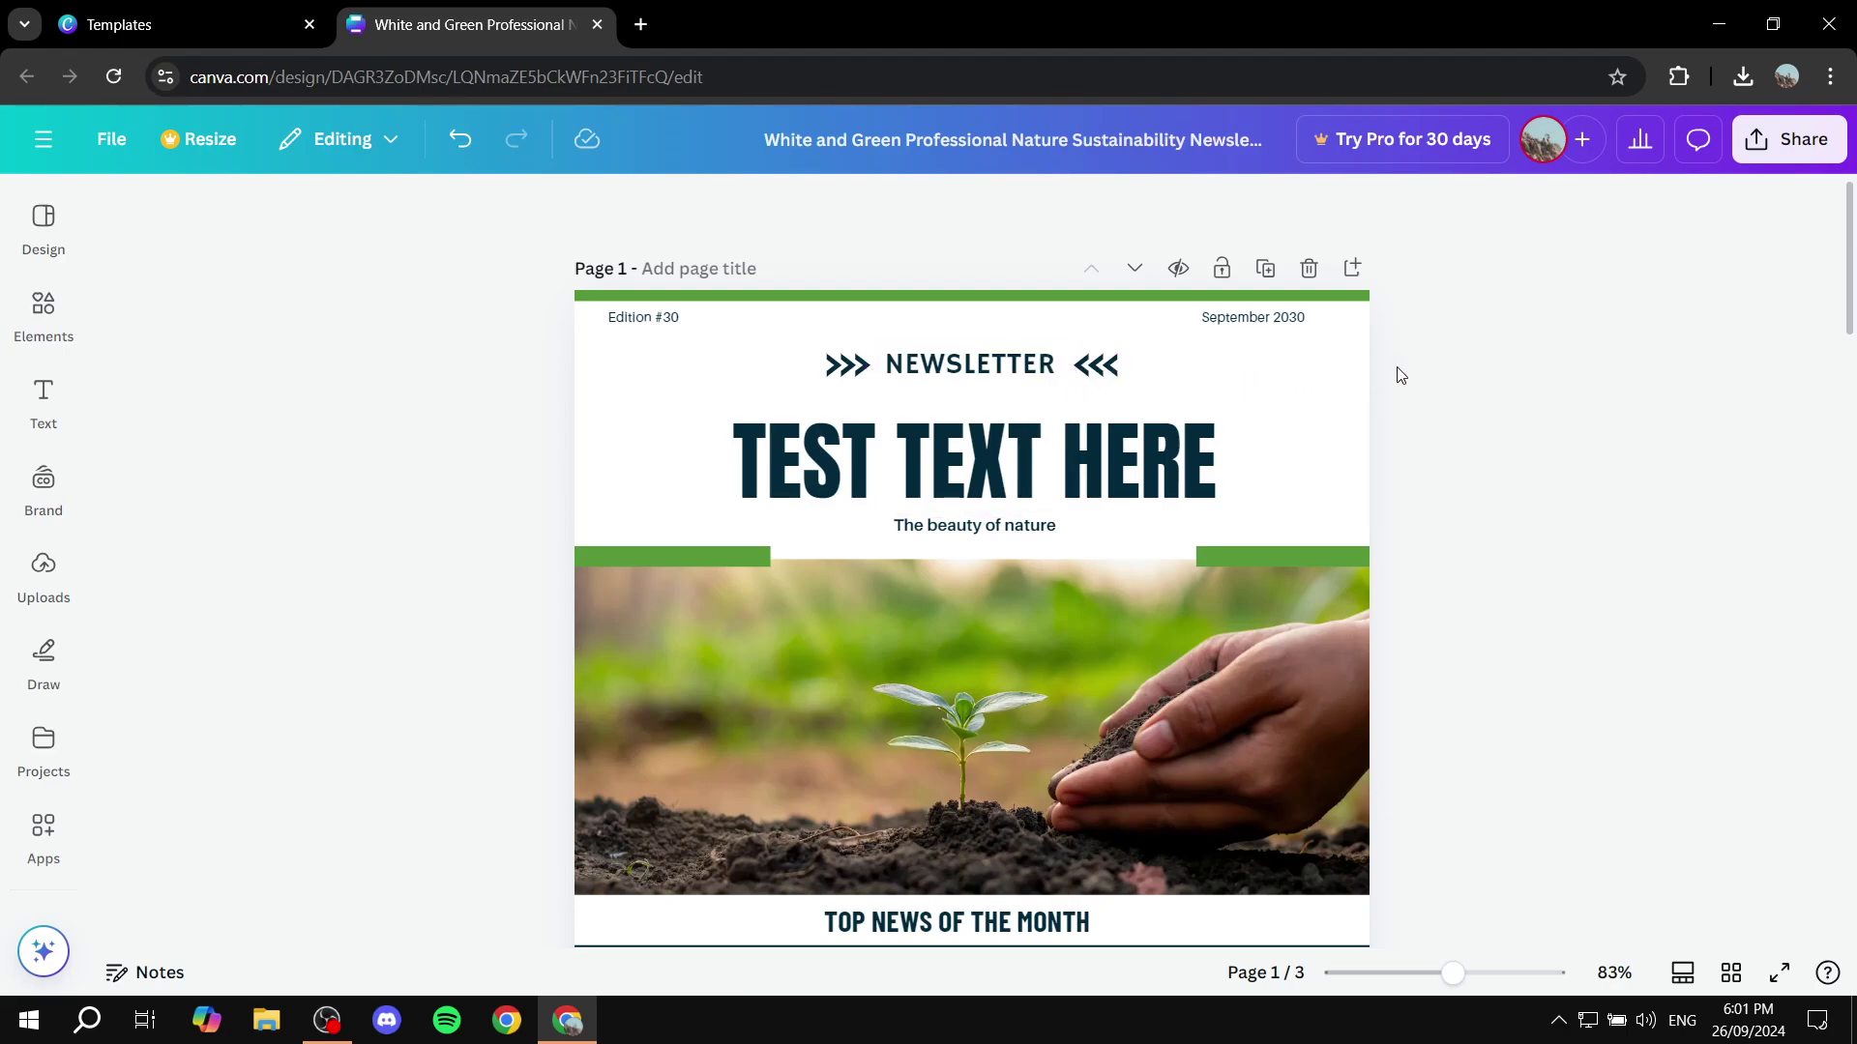
pyautogui.click(1801, 140)
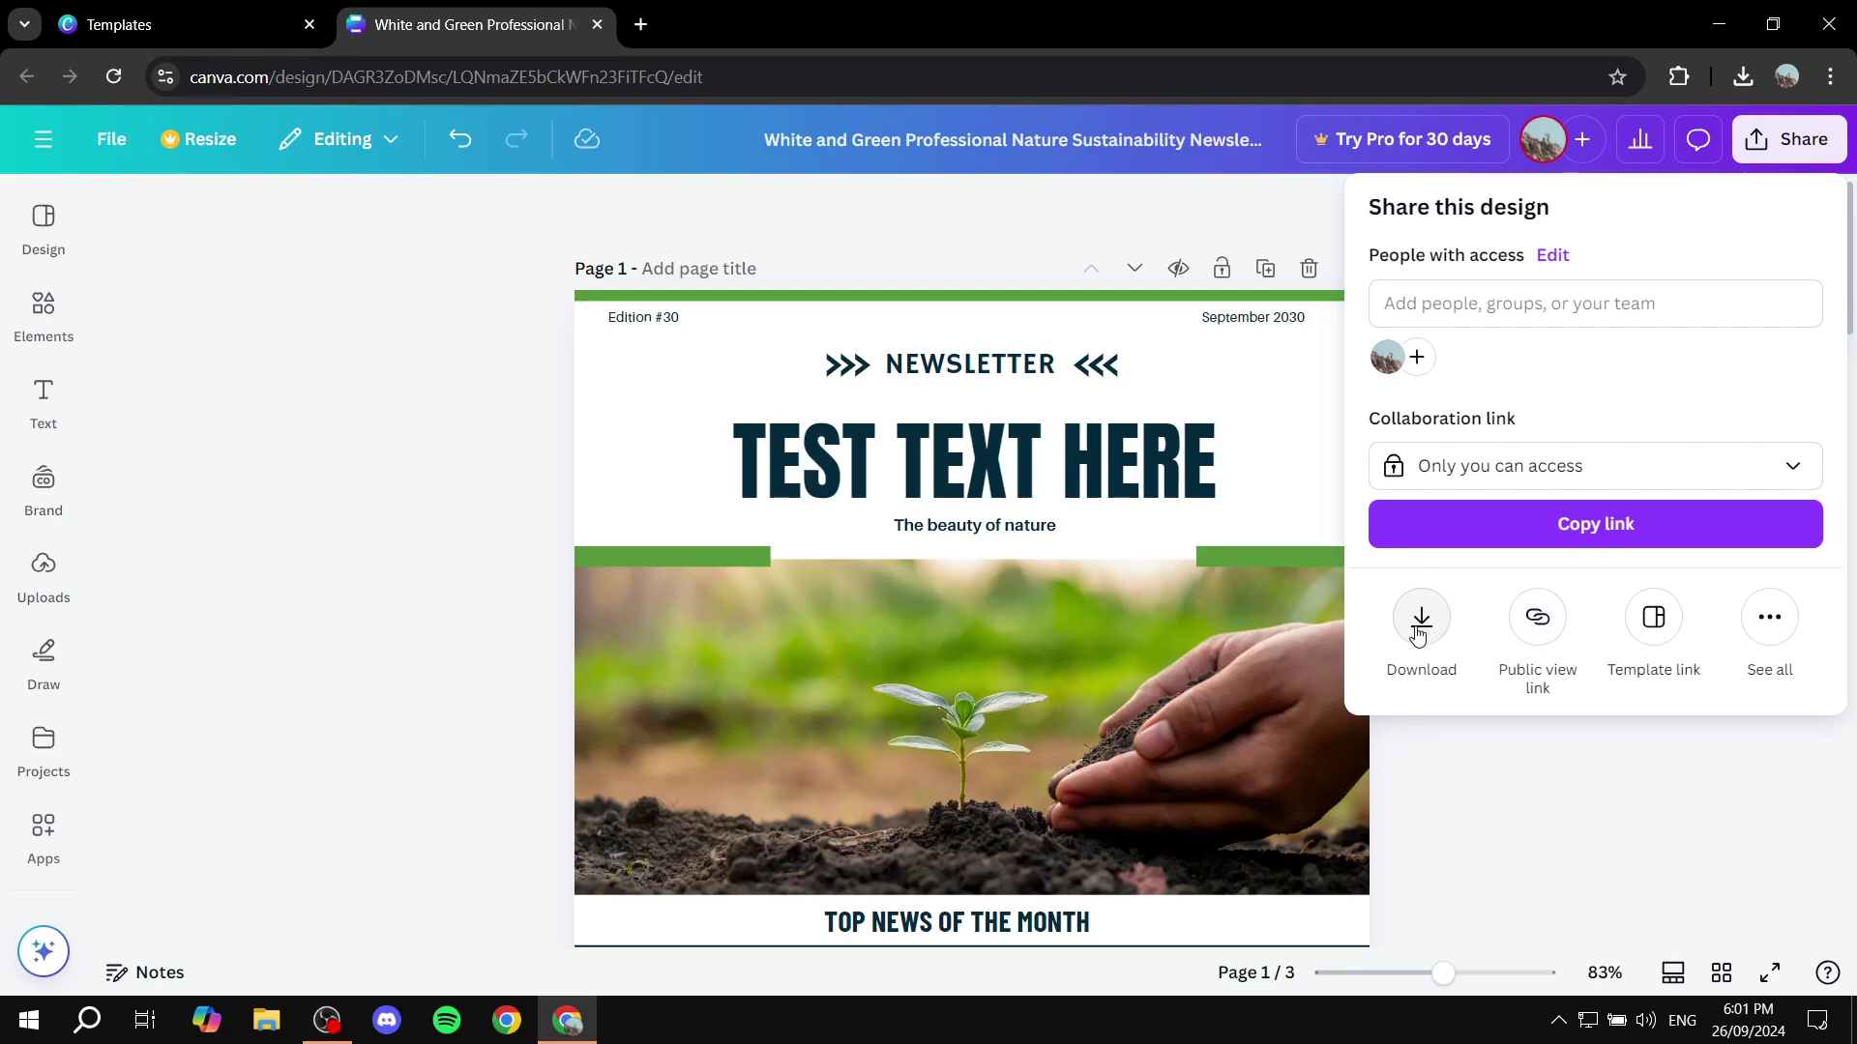
# Download the newsletter as PNG with pages 2 and 3 unchecked, so only page 1
pyautogui.click(1421, 619)
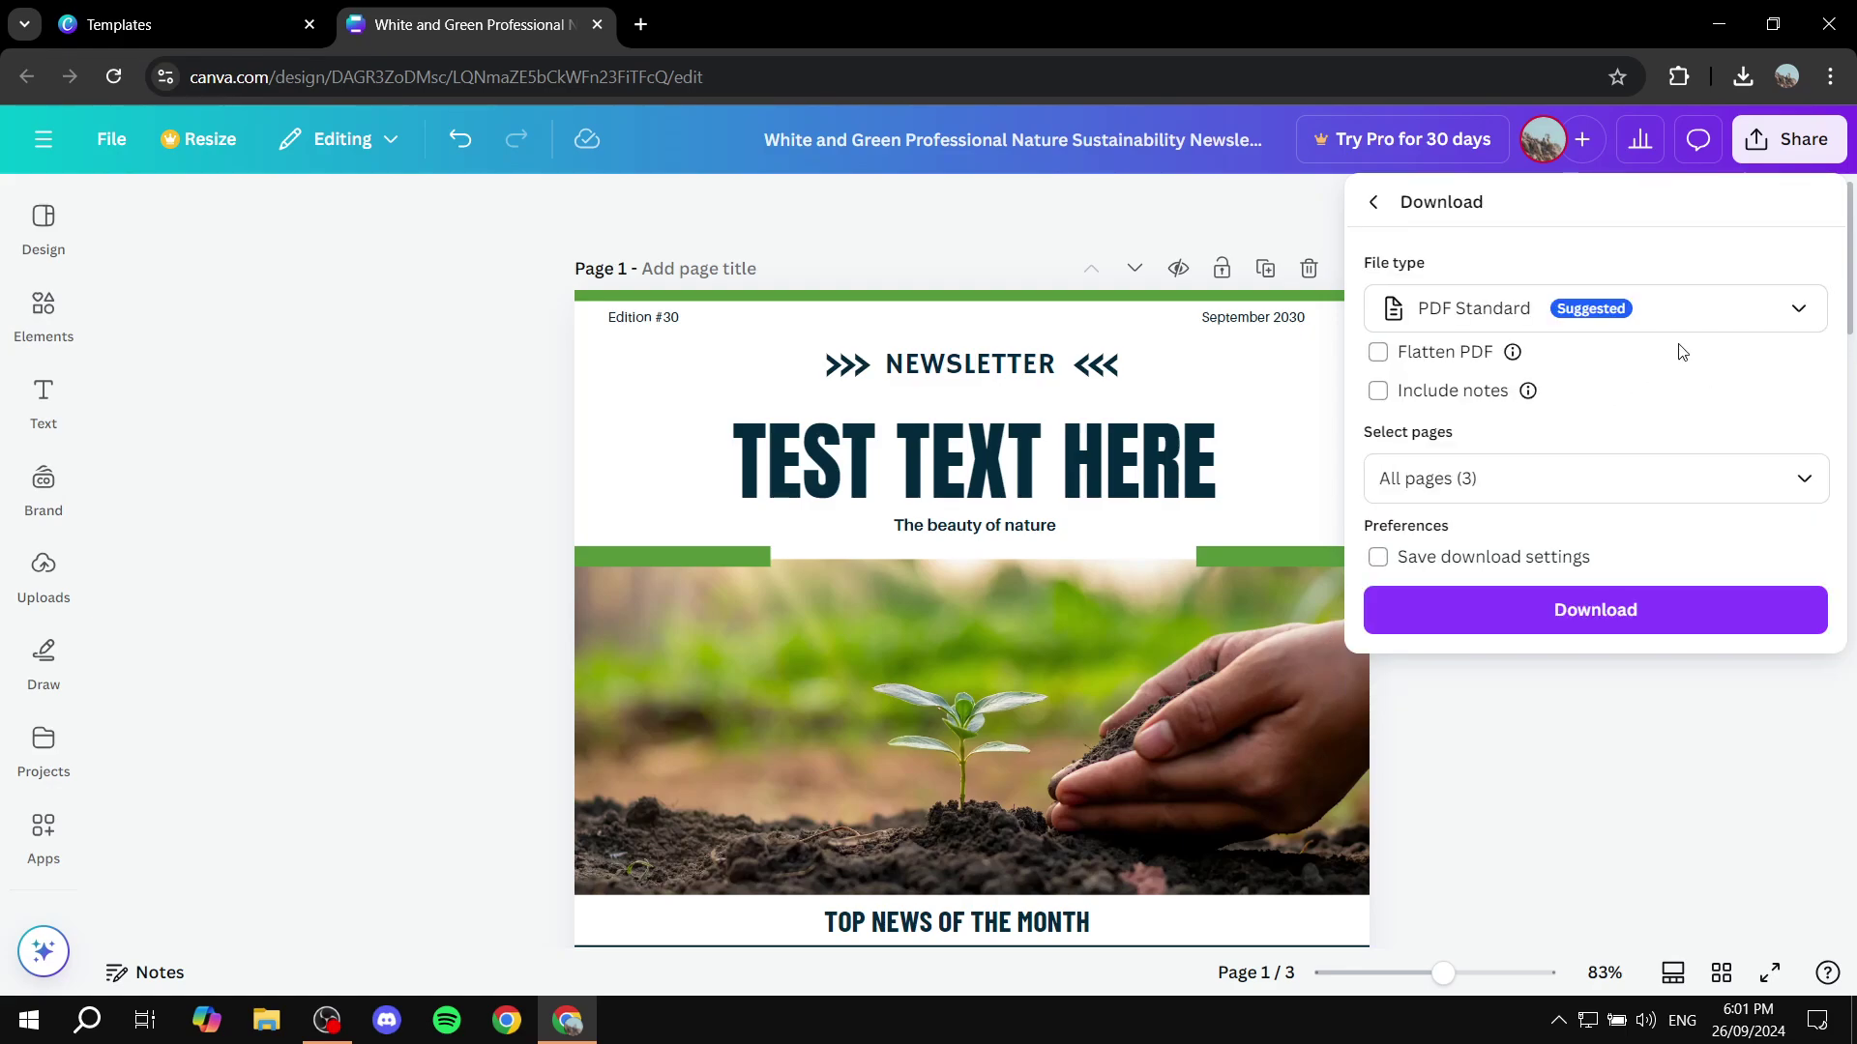
pyautogui.click(1716, 326)
pyautogui.click(1490, 460)
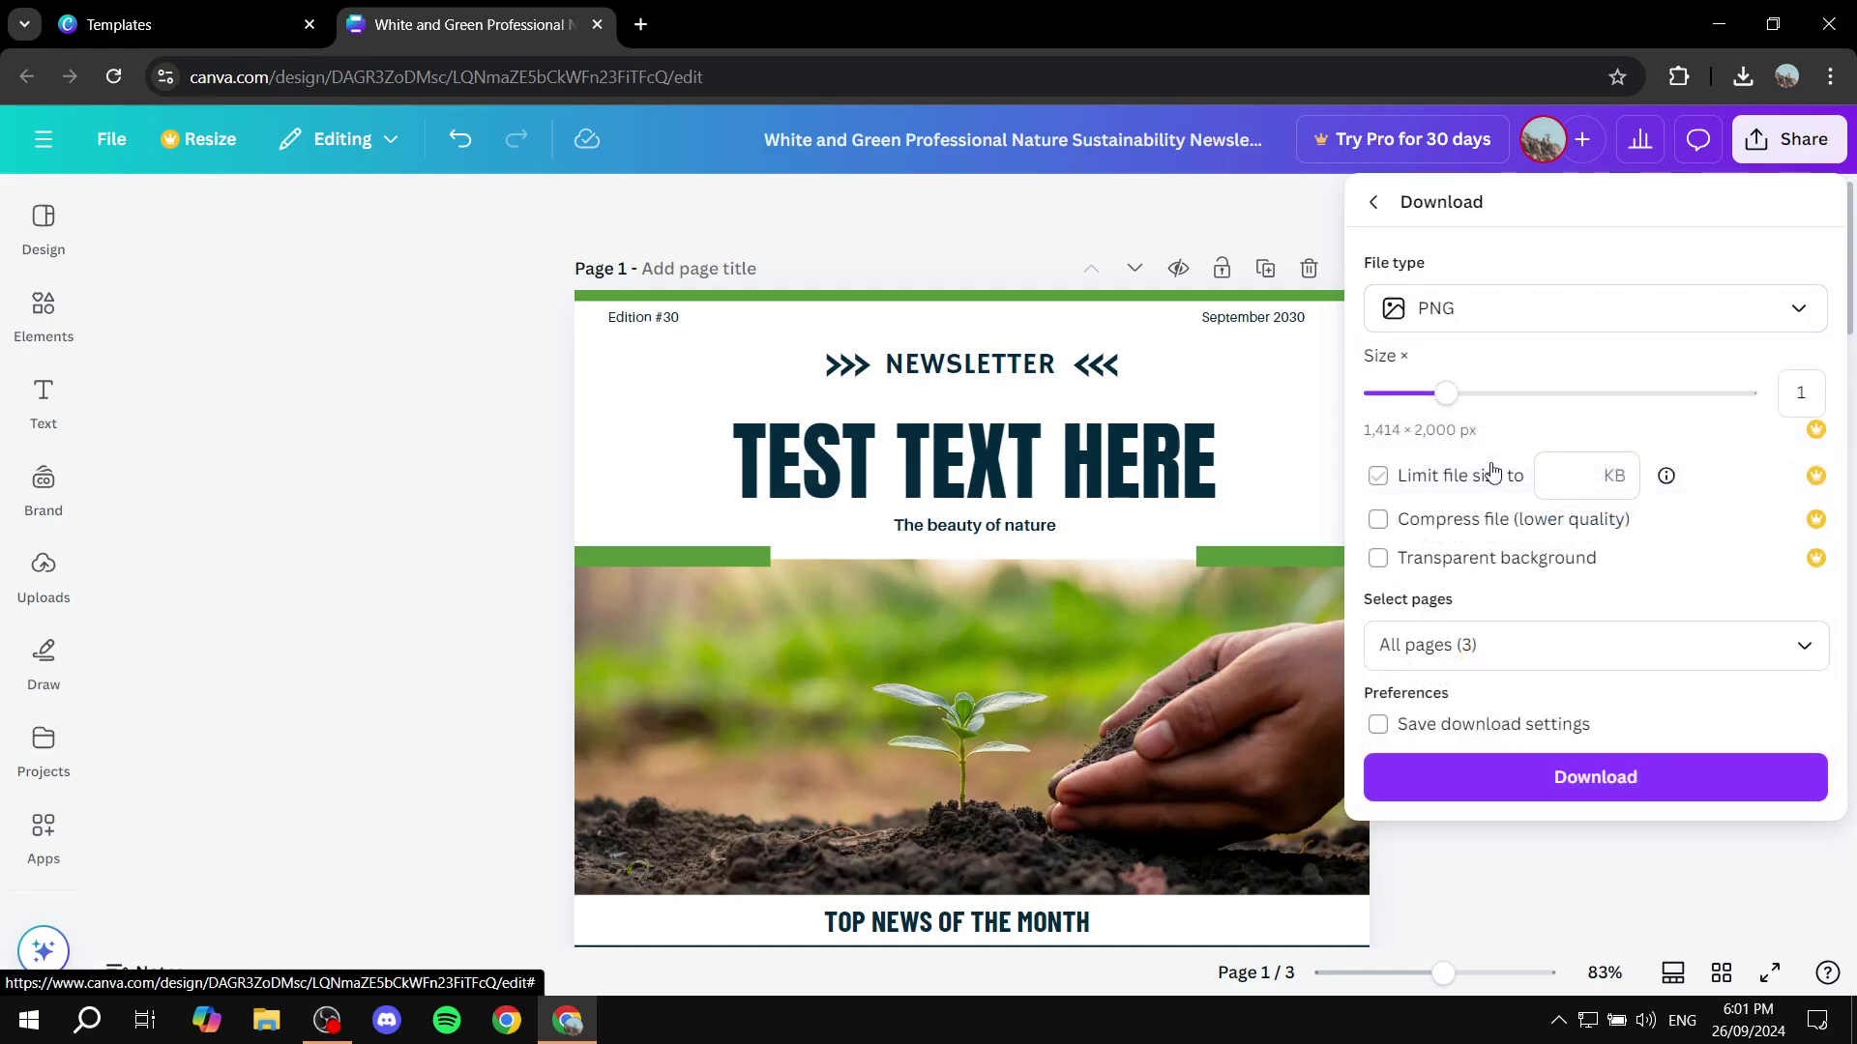
pyautogui.click(1514, 651)
pyautogui.click(1785, 440)
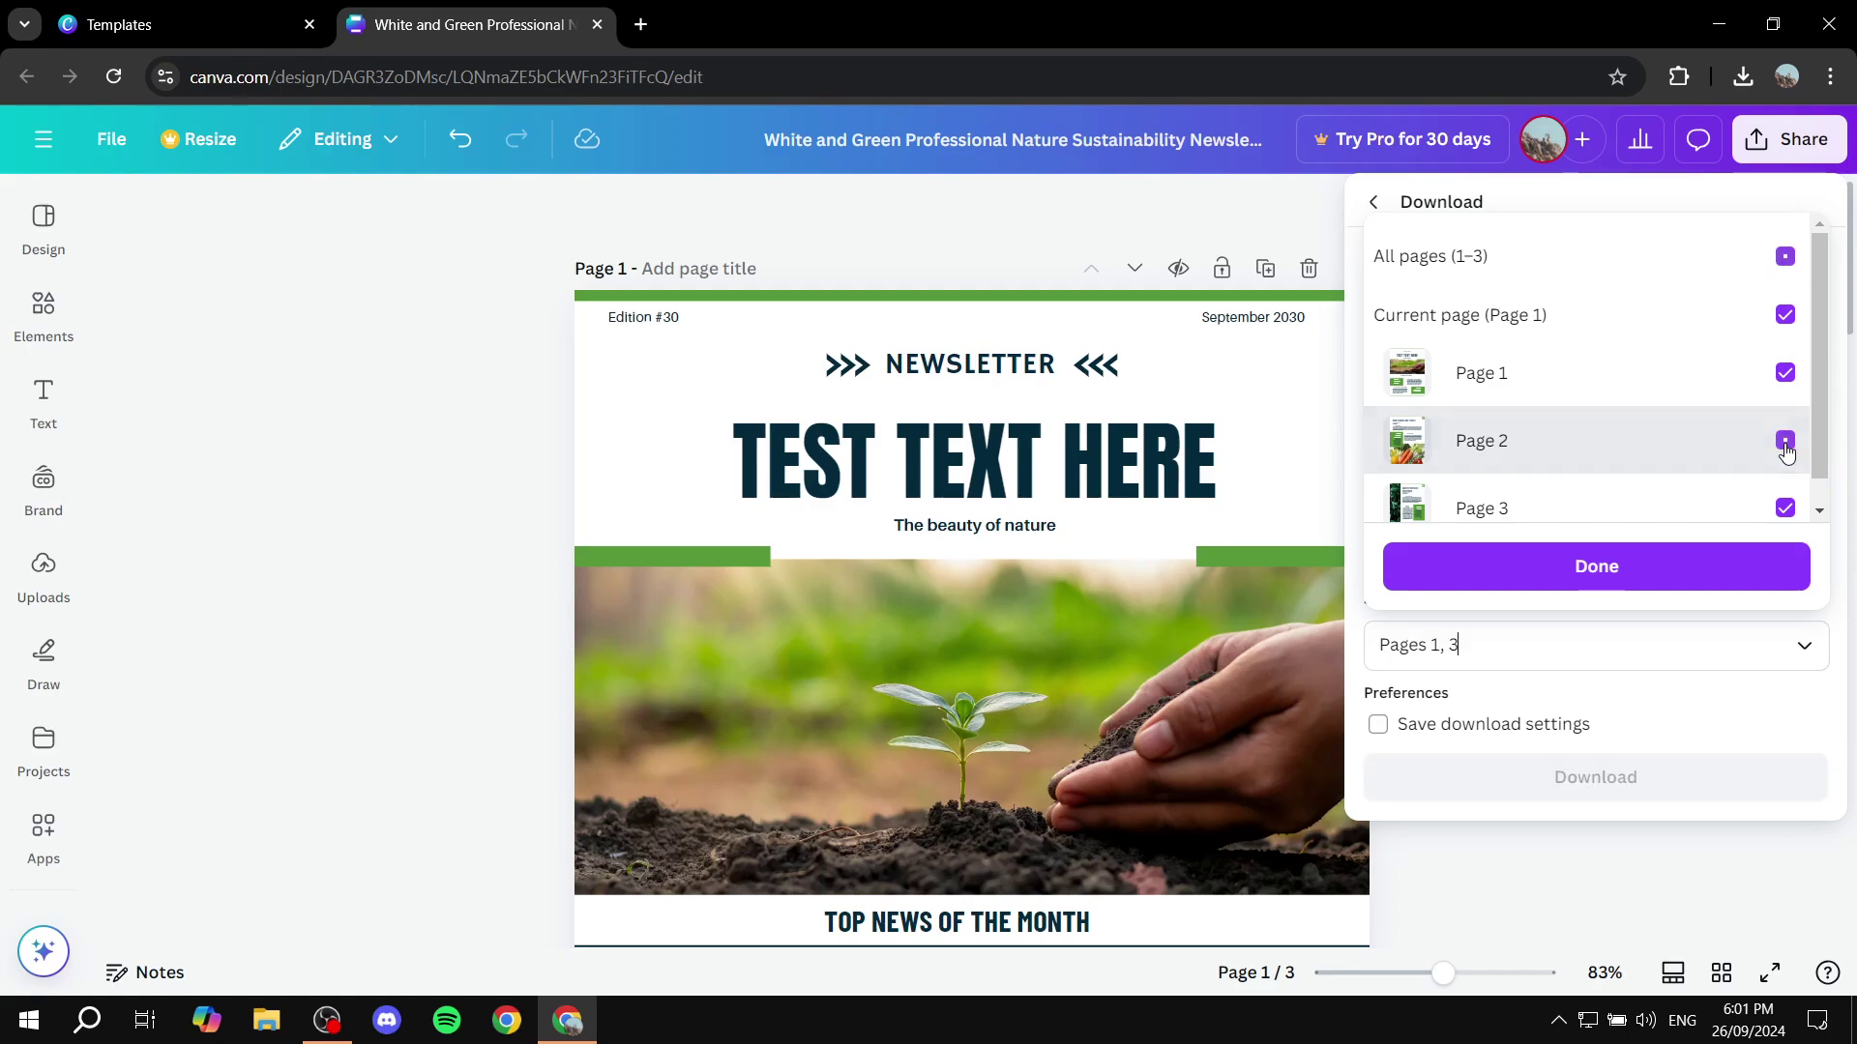
pyautogui.click(1784, 504)
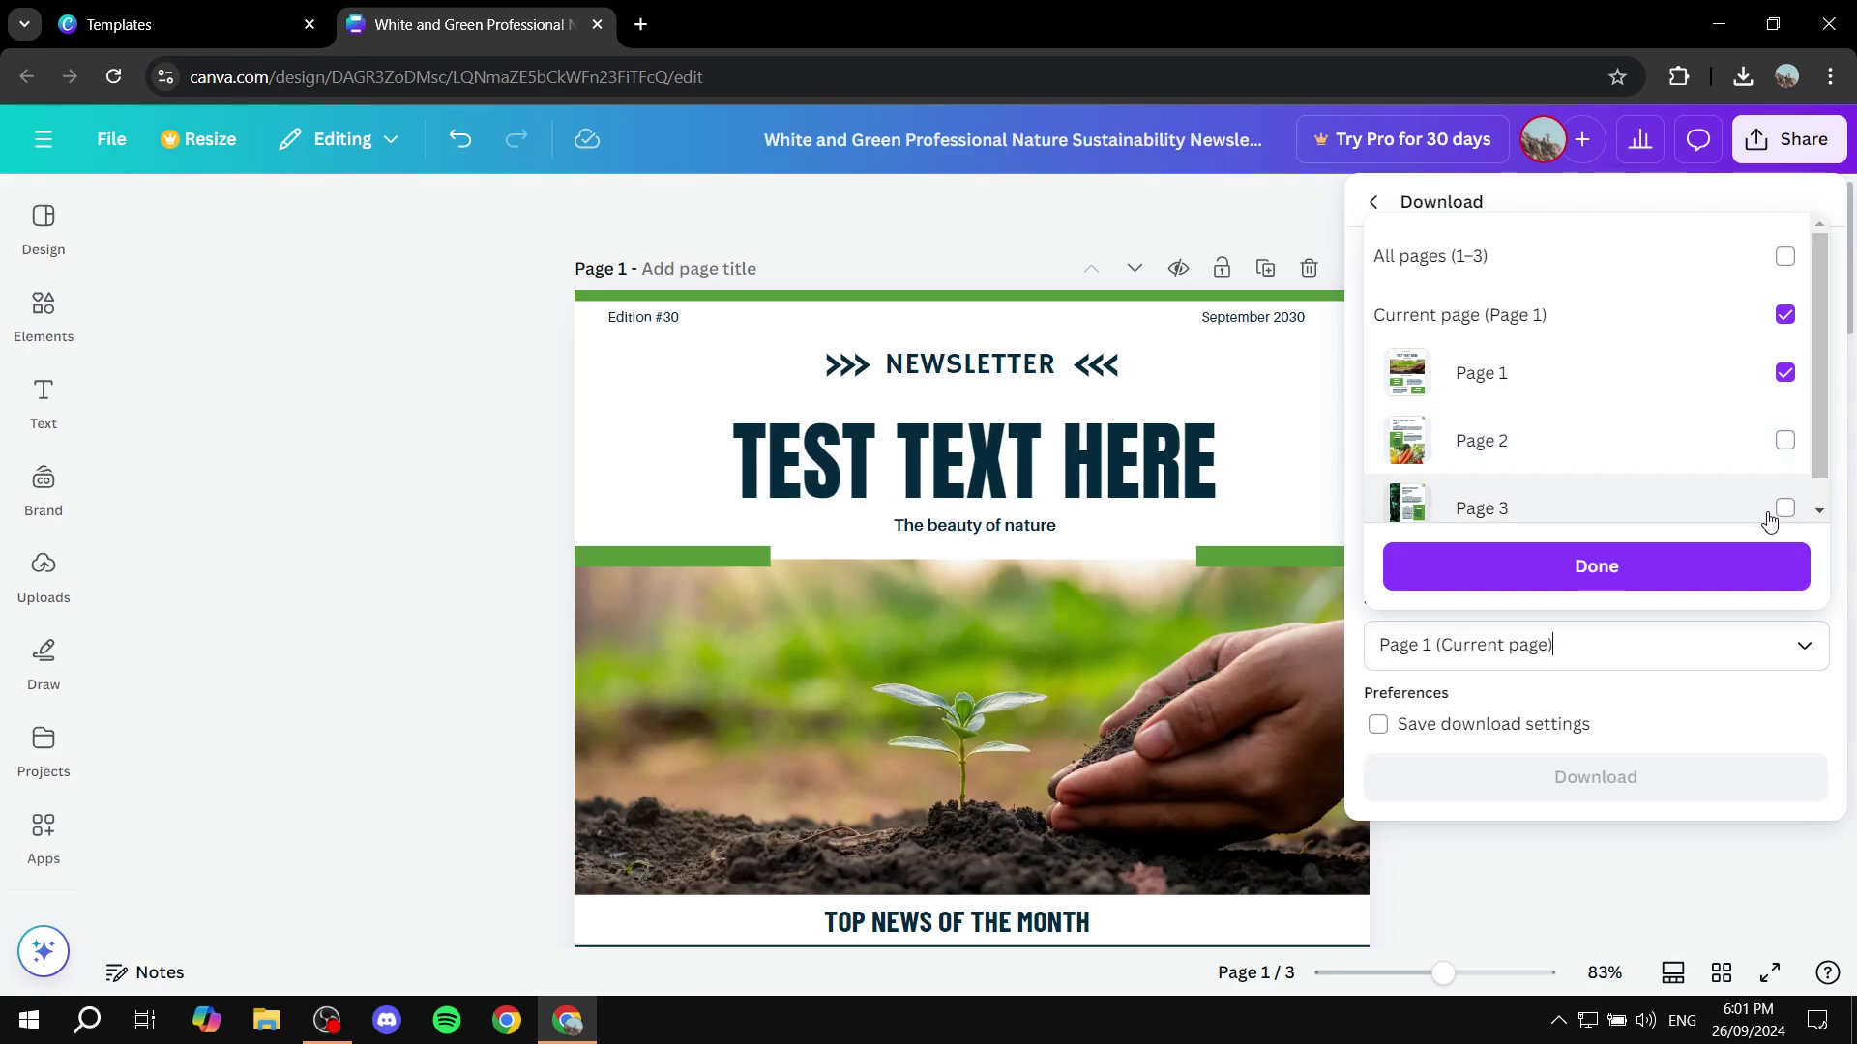
pyautogui.click(1636, 568)
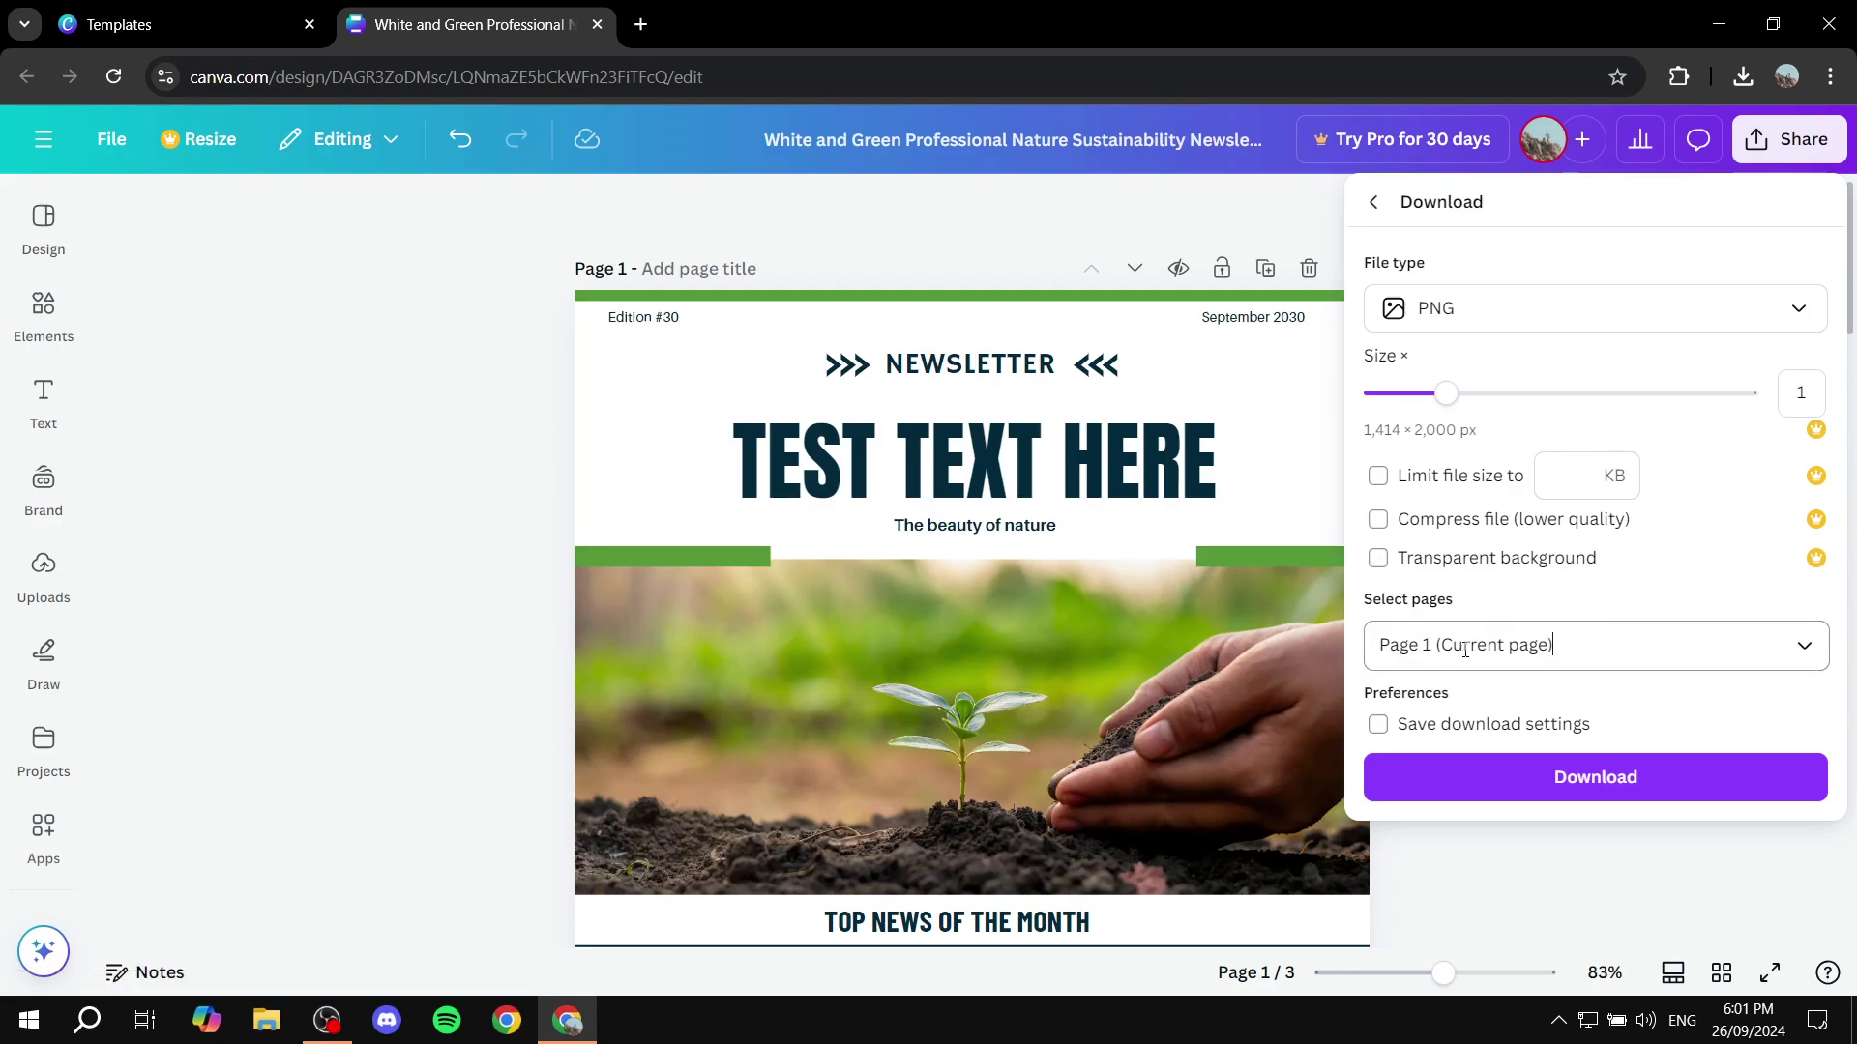
pyautogui.click(1453, 524)
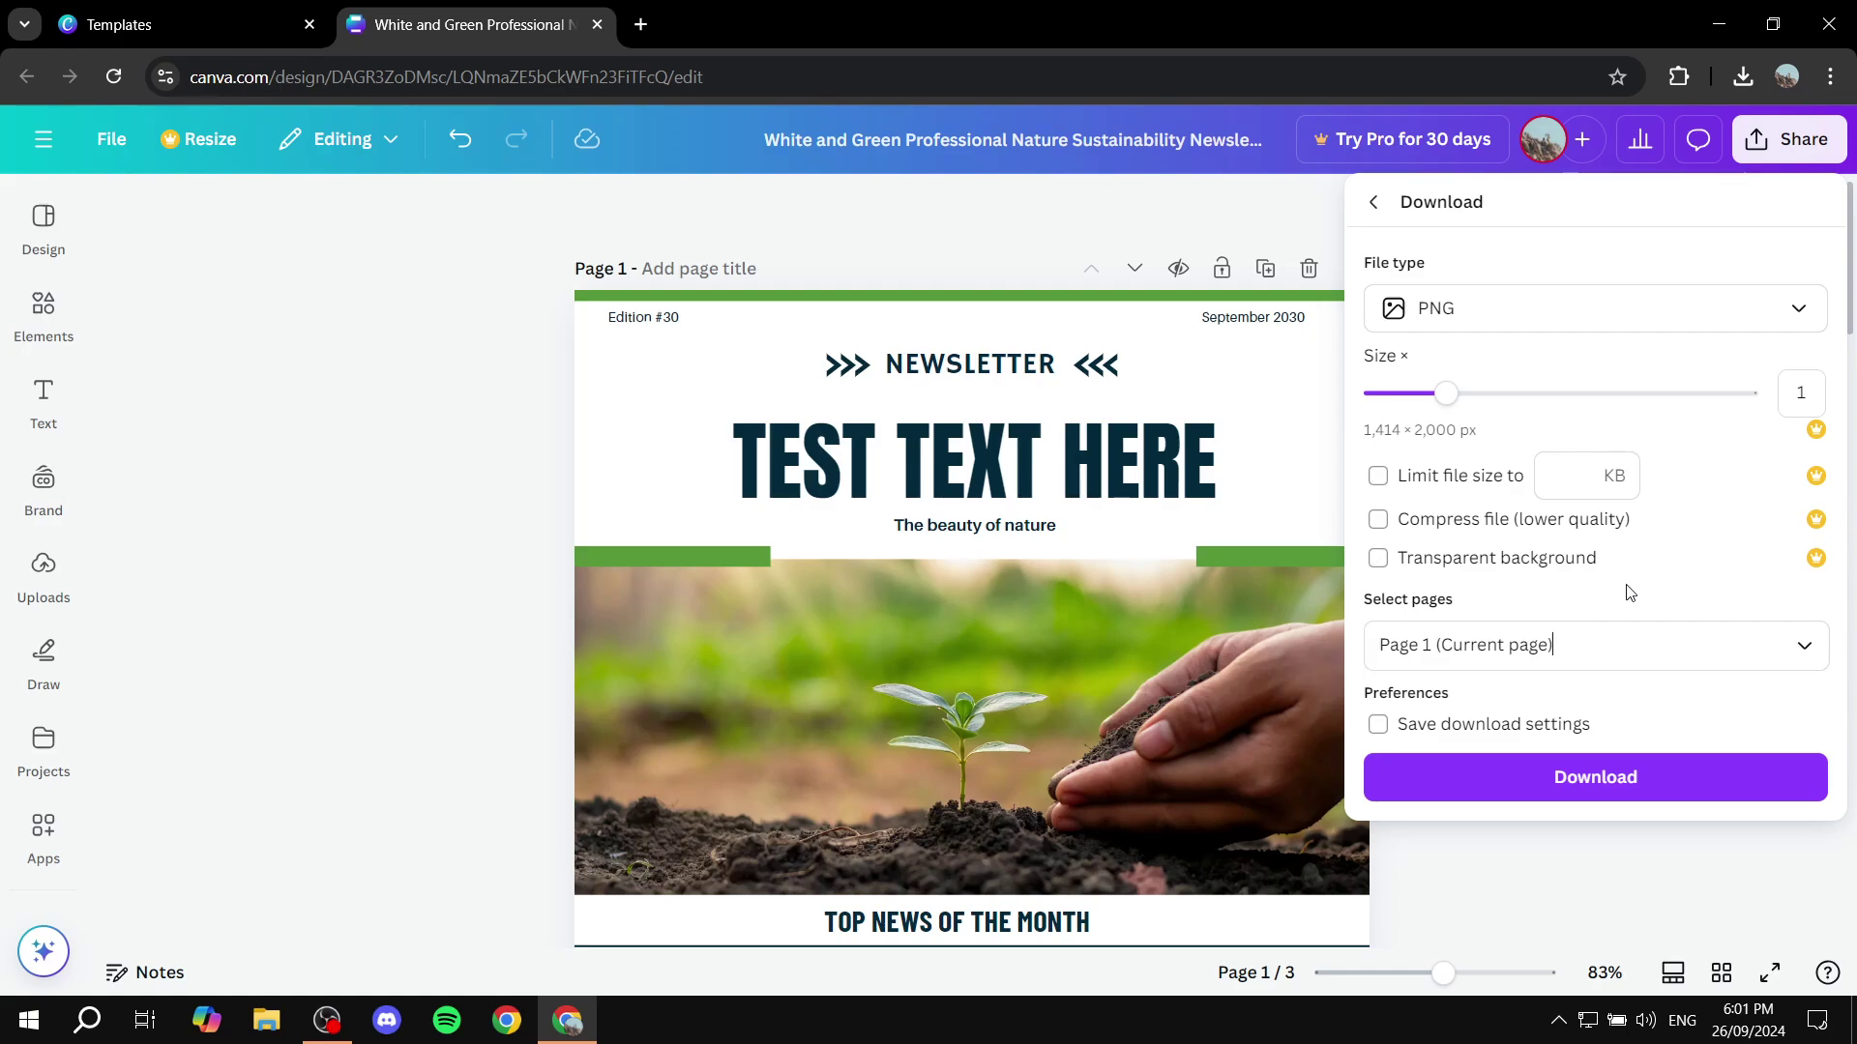
pyautogui.click(1642, 779)
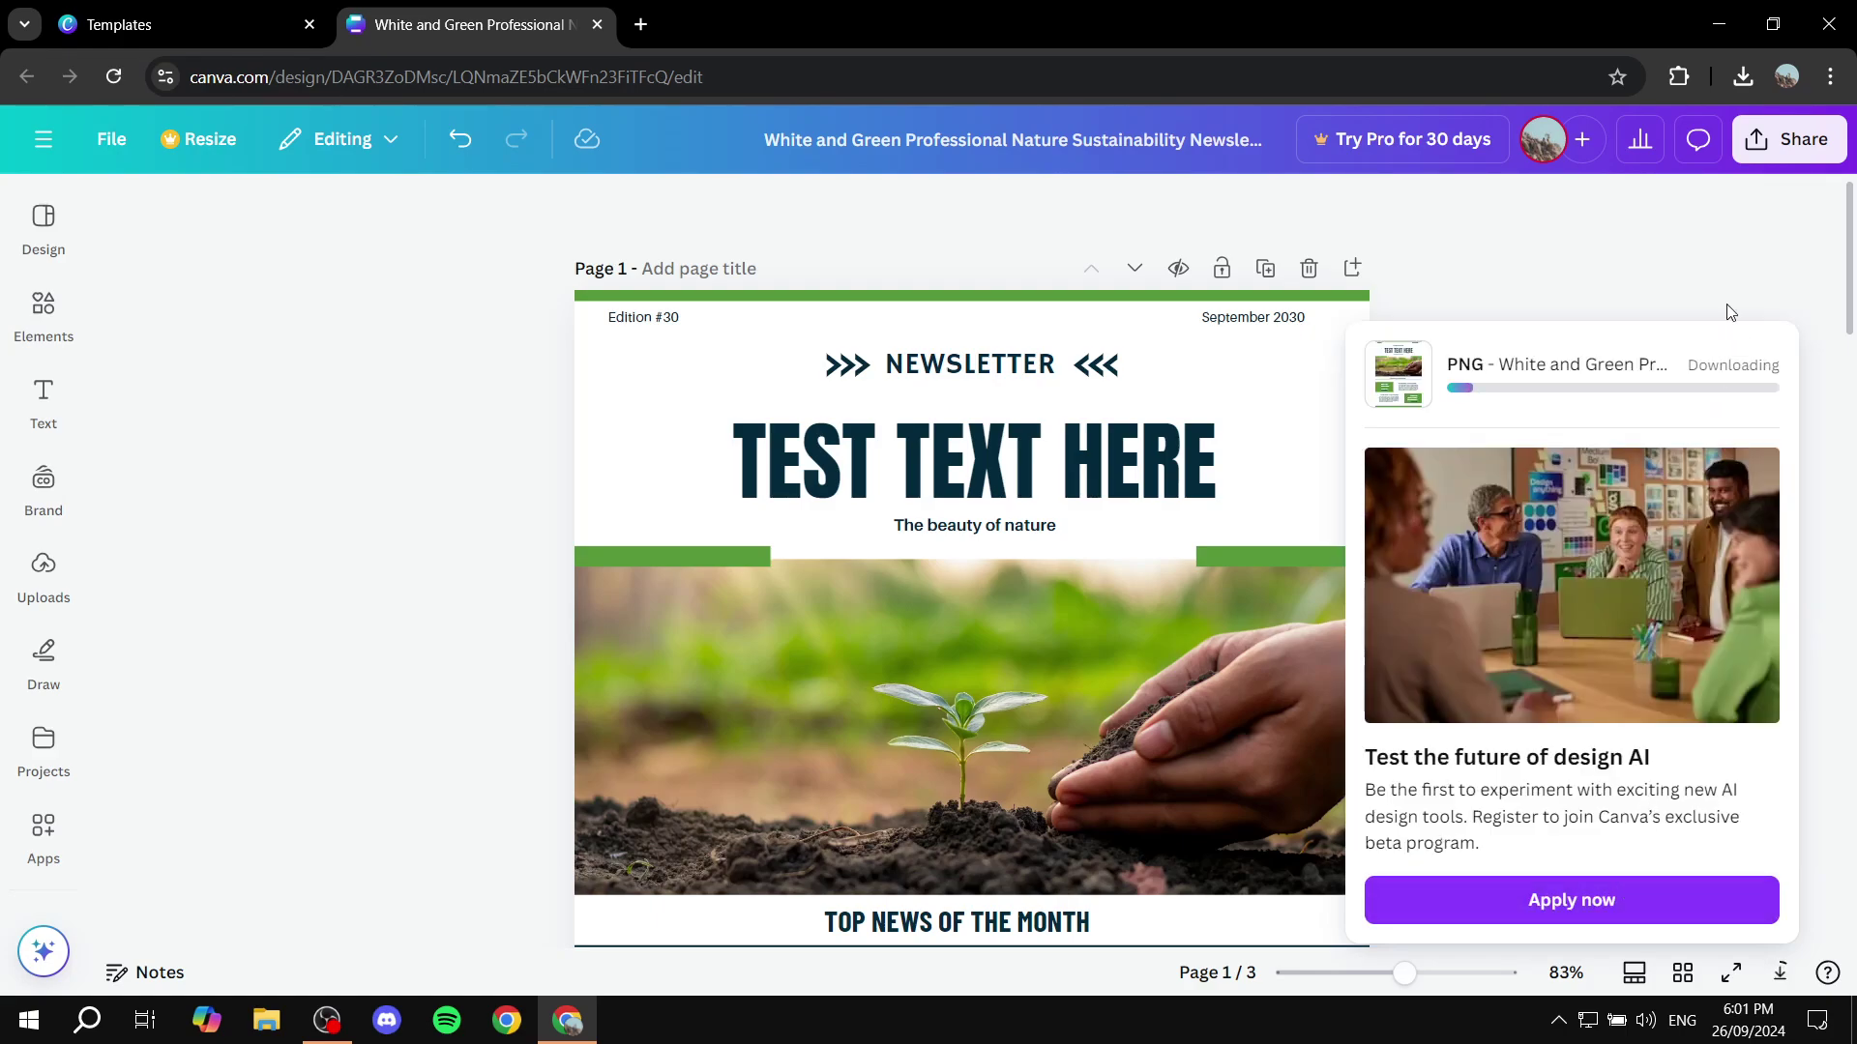
# Dismiss the download notices, then create and copy the design's public view link
pyautogui.click(1767, 142)
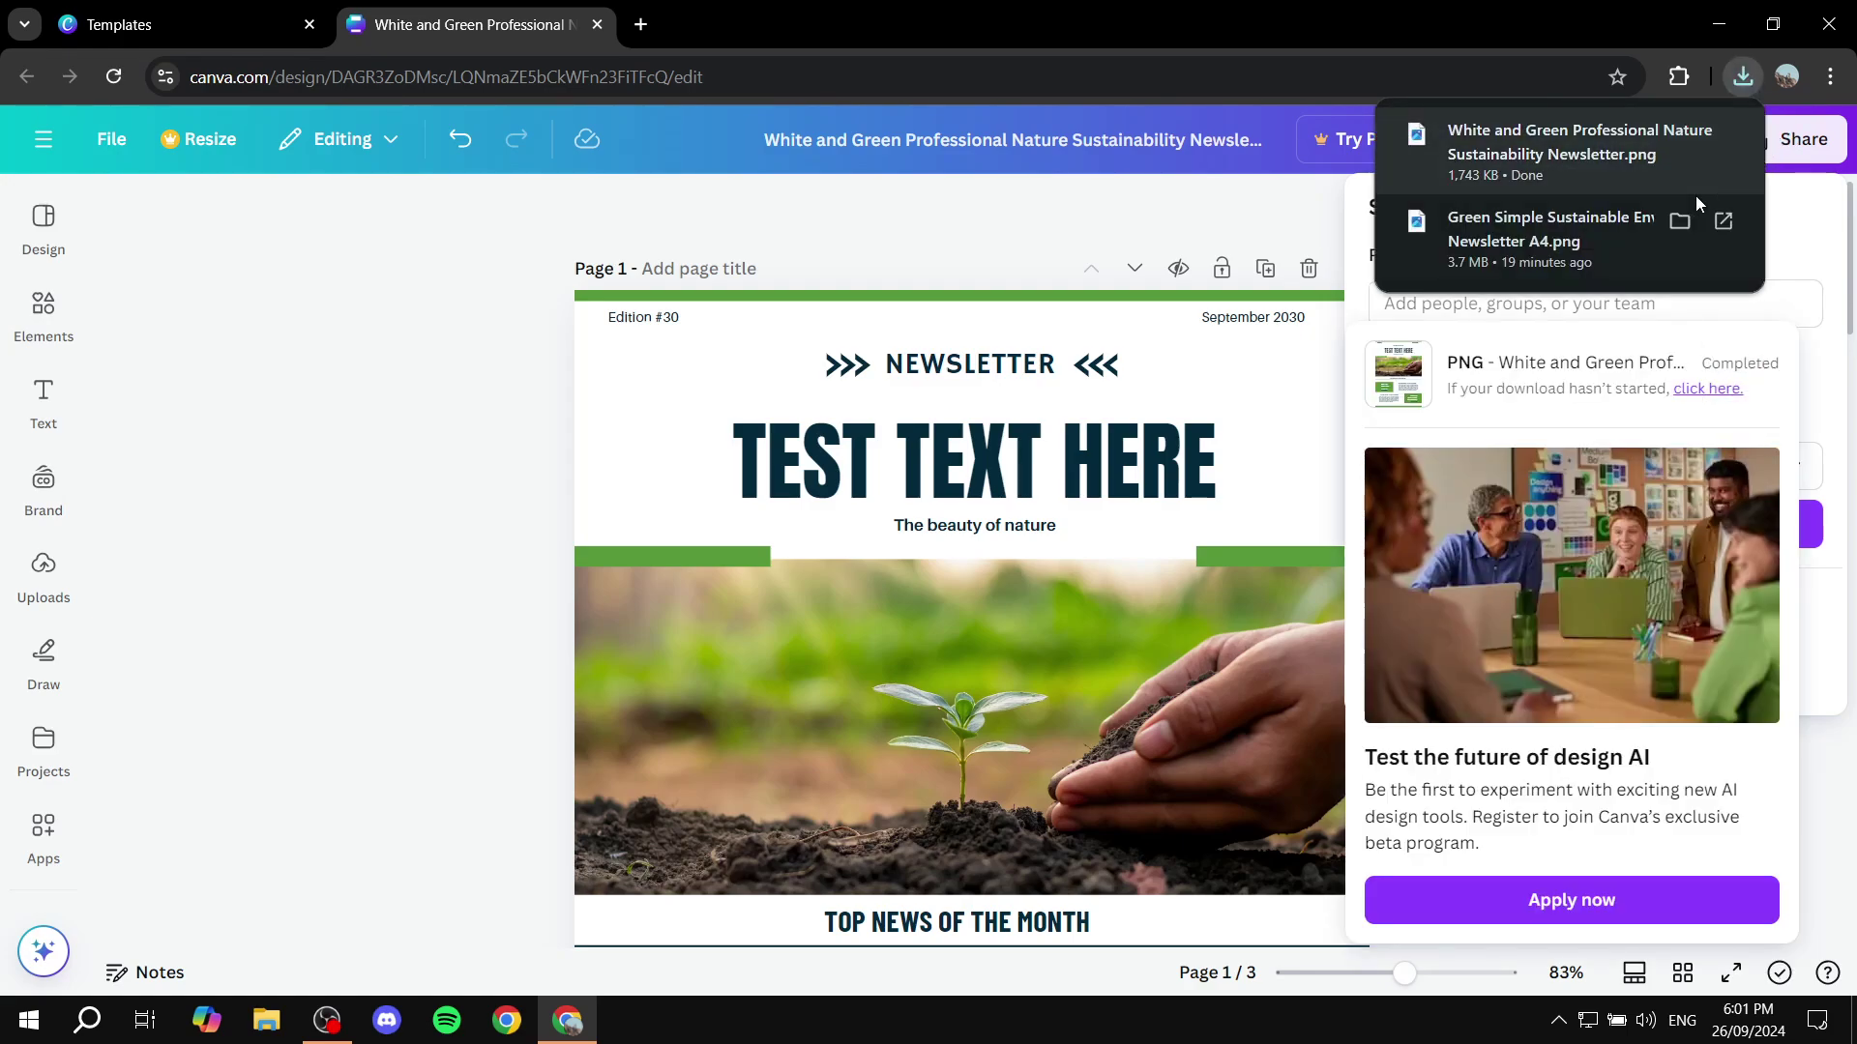
pyautogui.click(1812, 210)
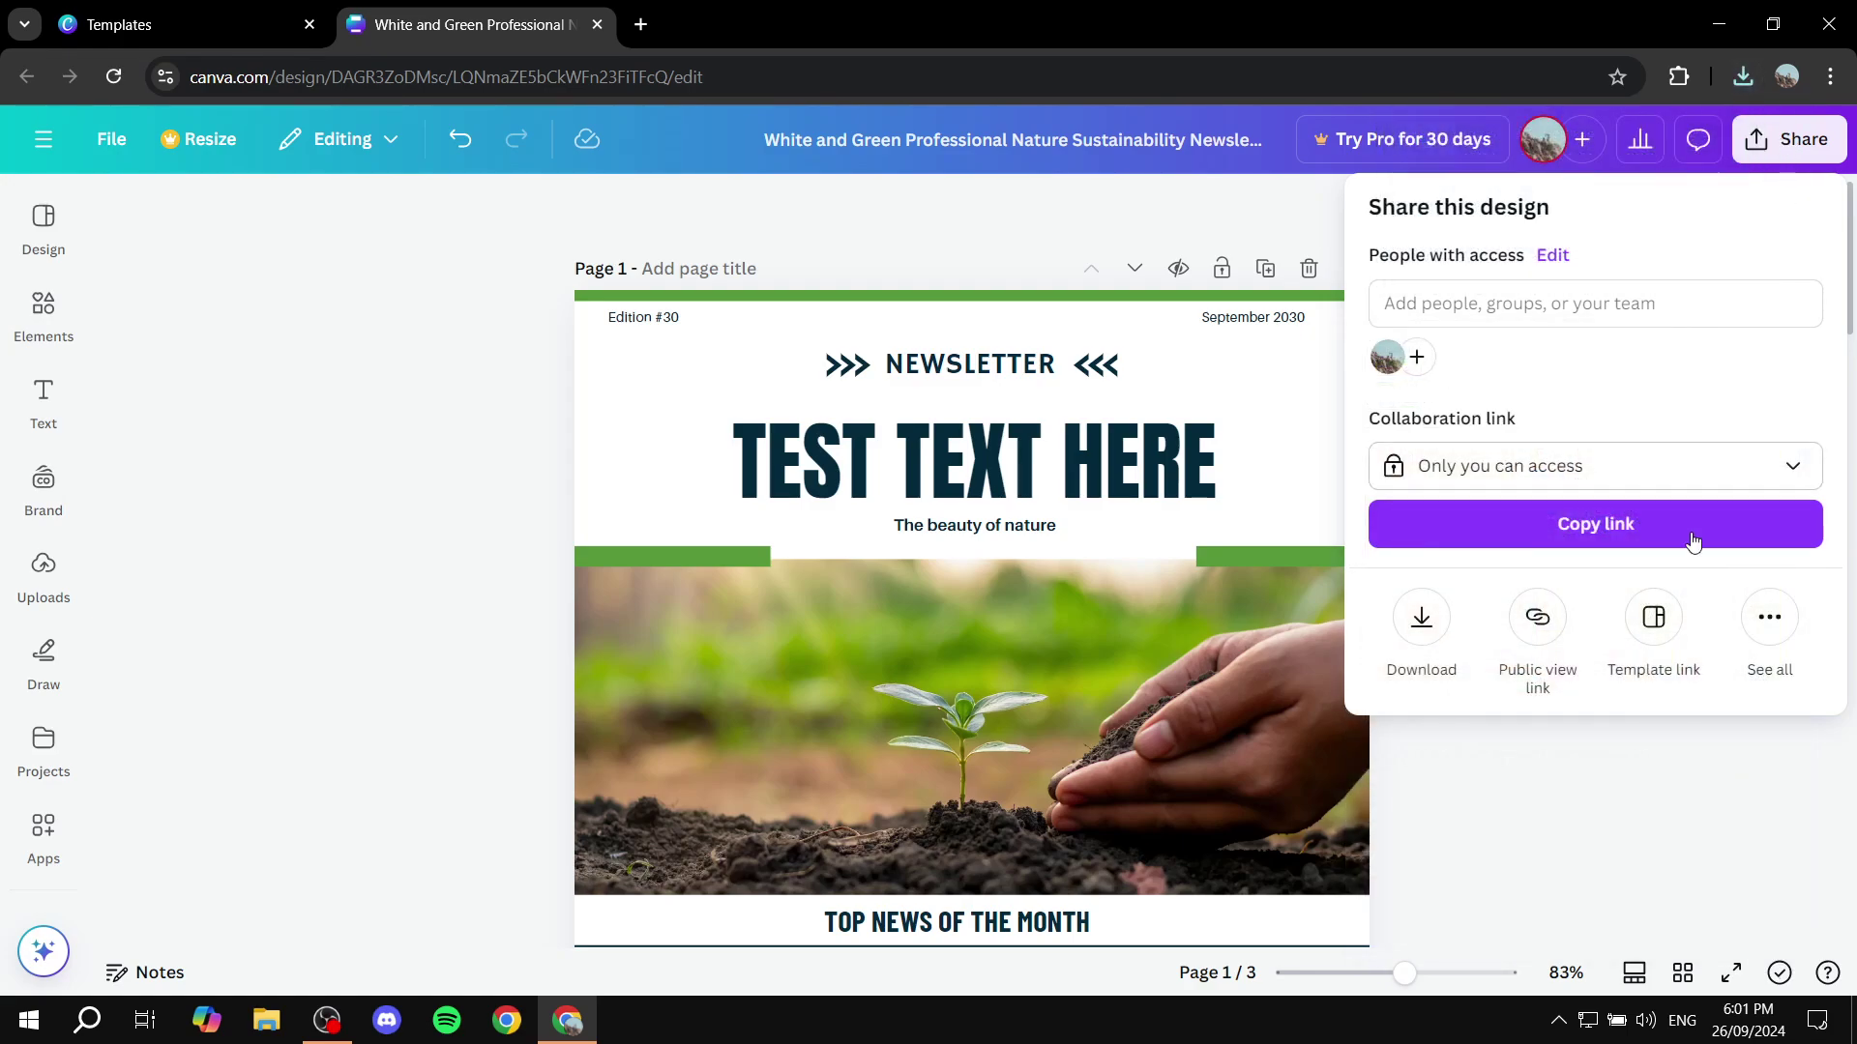
pyautogui.click(1537, 617)
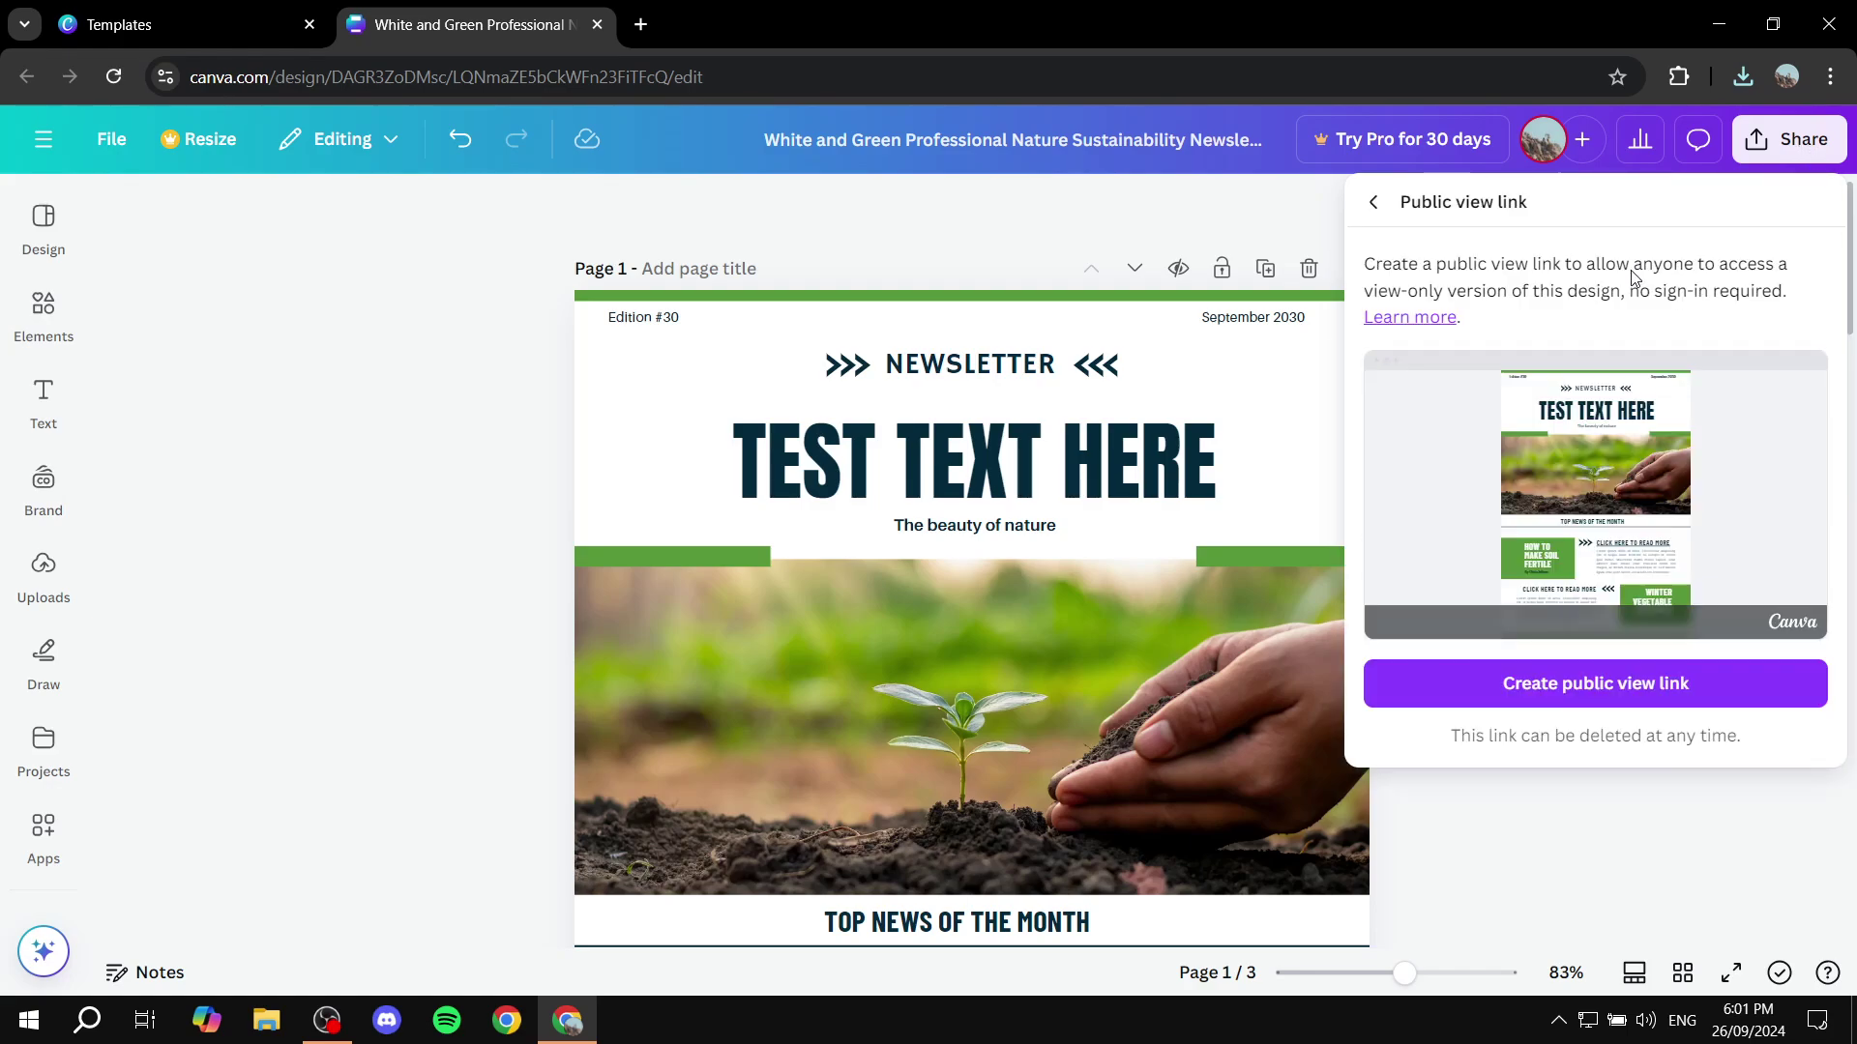
pyautogui.click(1528, 688)
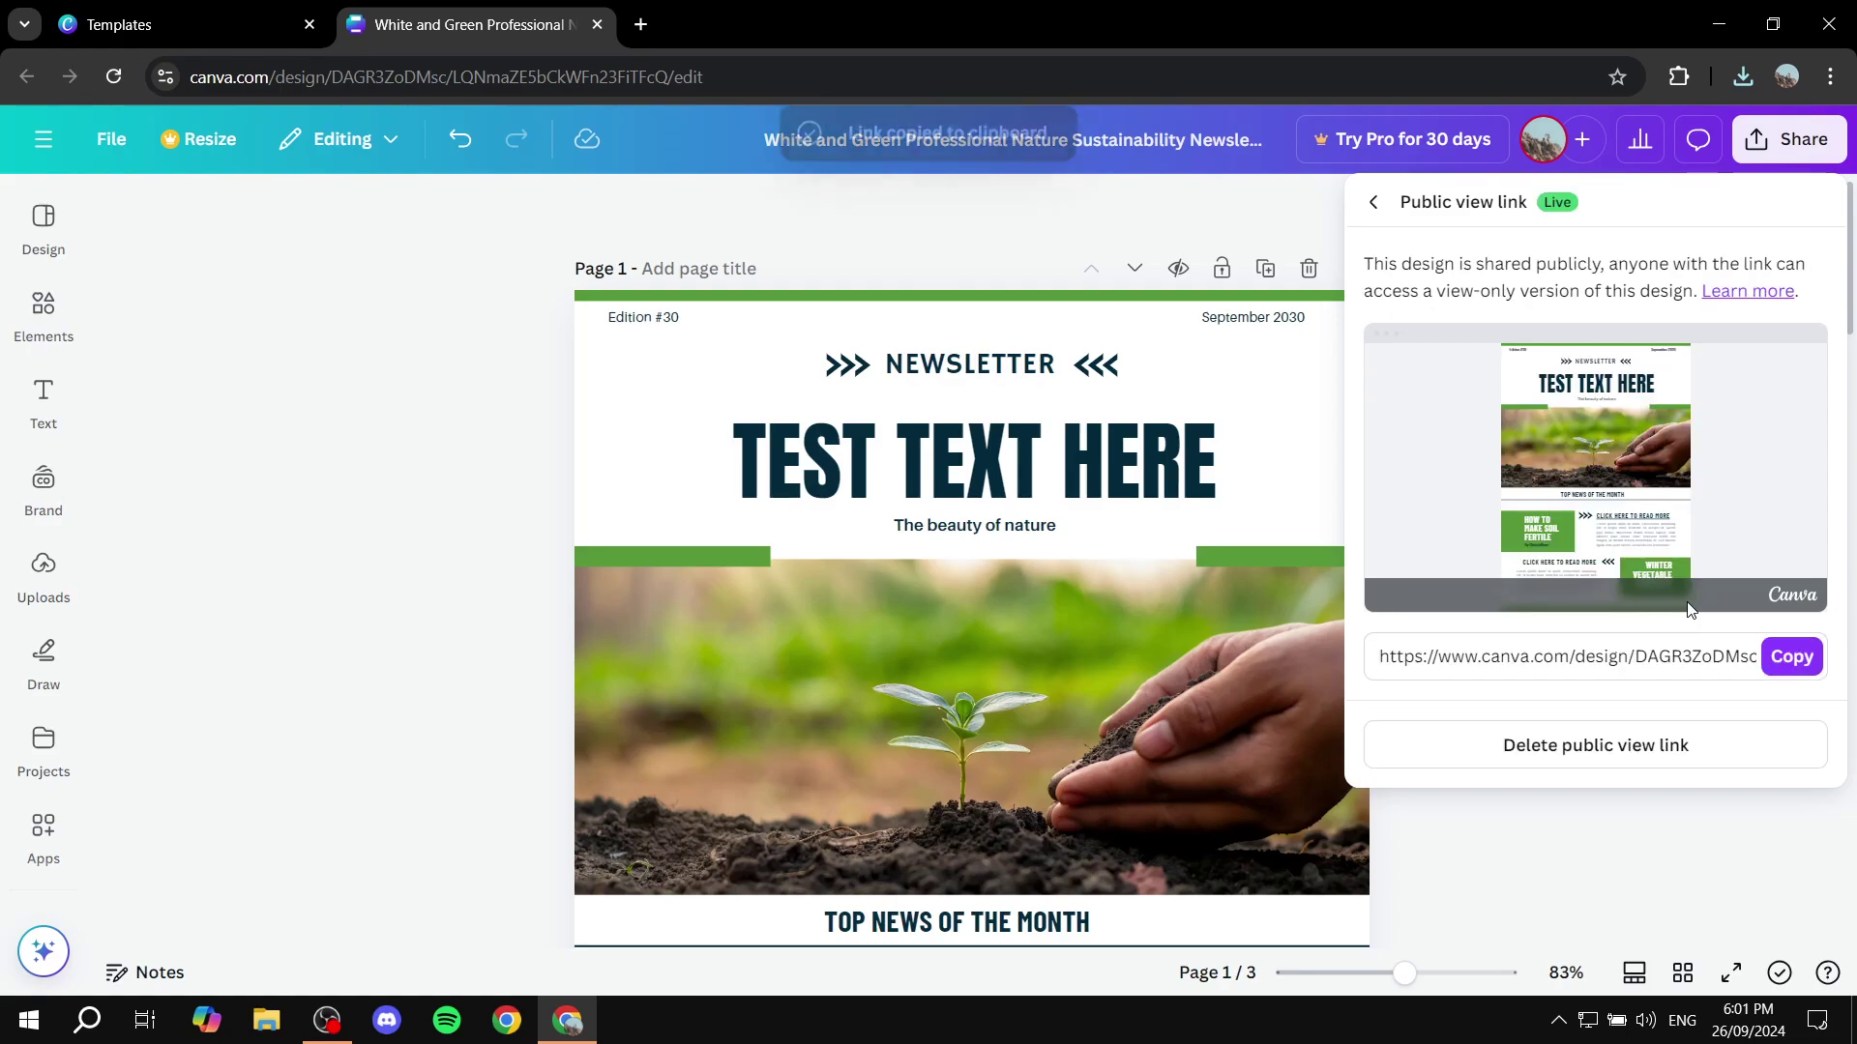
pyautogui.click(1780, 667)
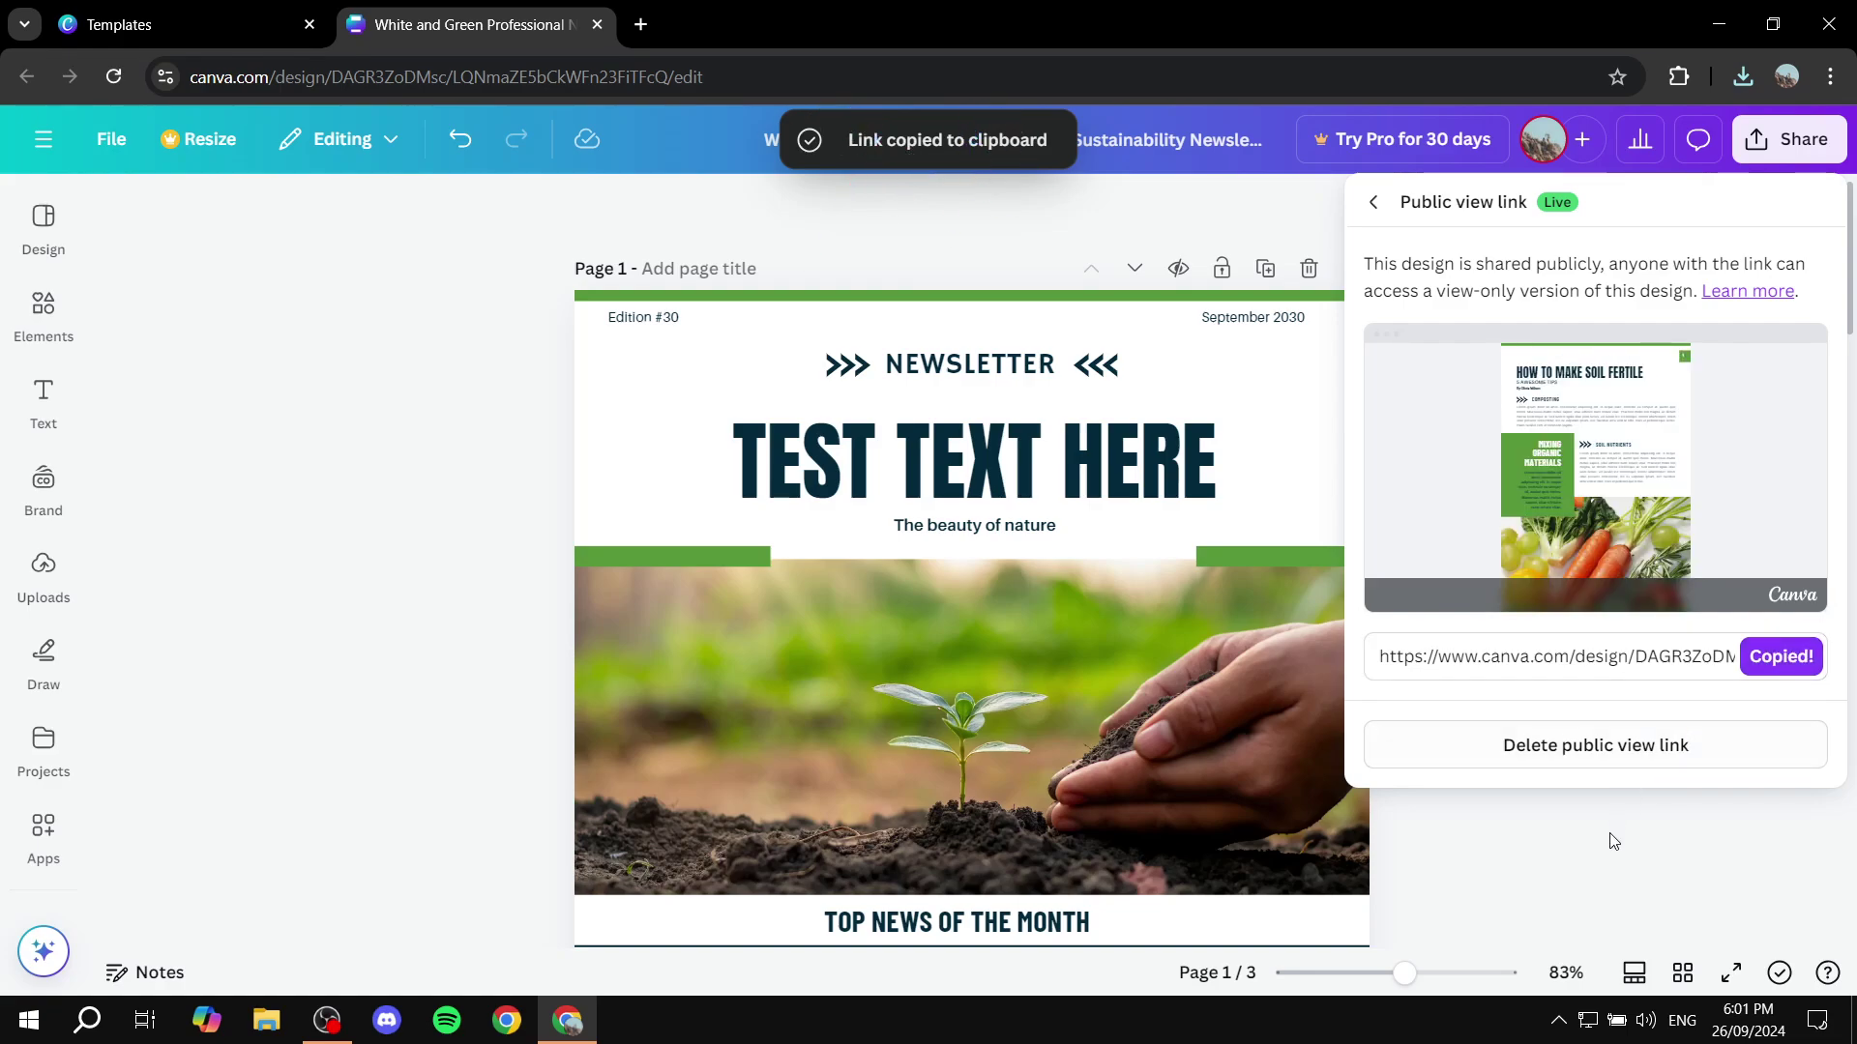
pyautogui.click(1667, 890)
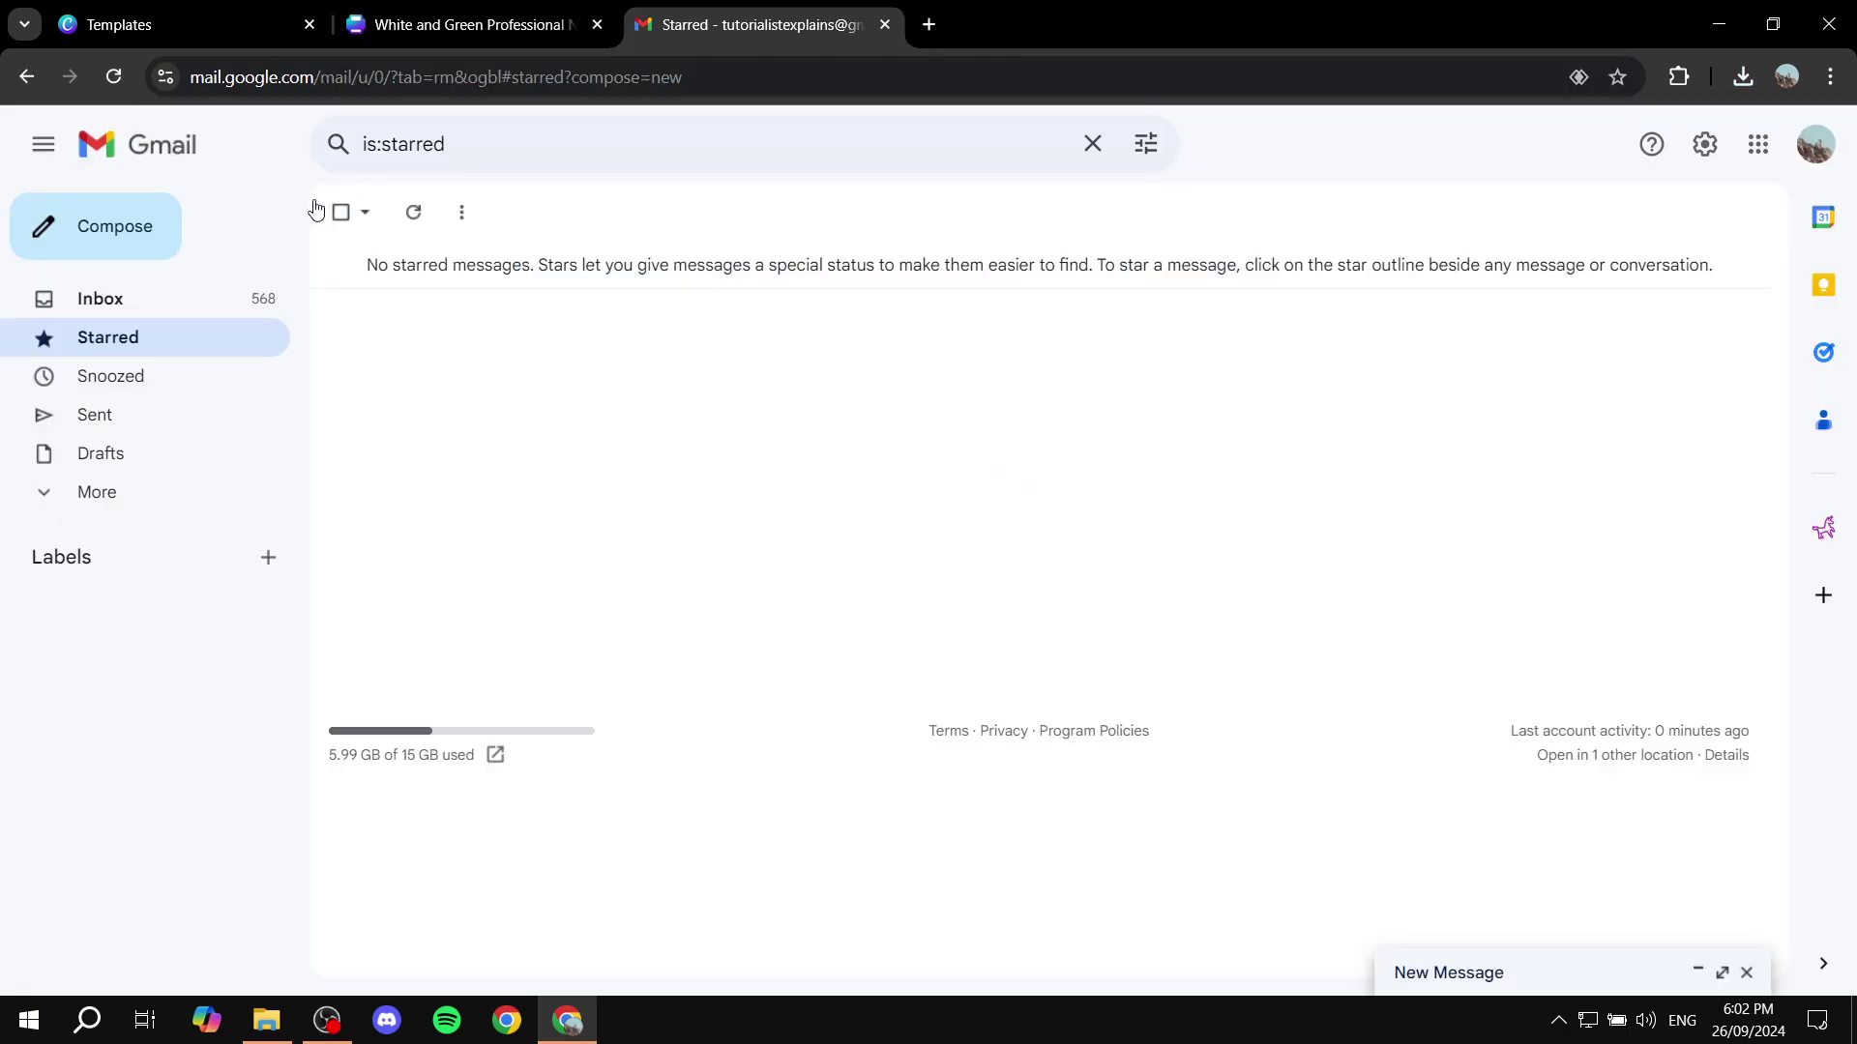
# Start a new Gmail message and upload the newsletter PNG from the Desktop inline
pyautogui.click(103, 225)
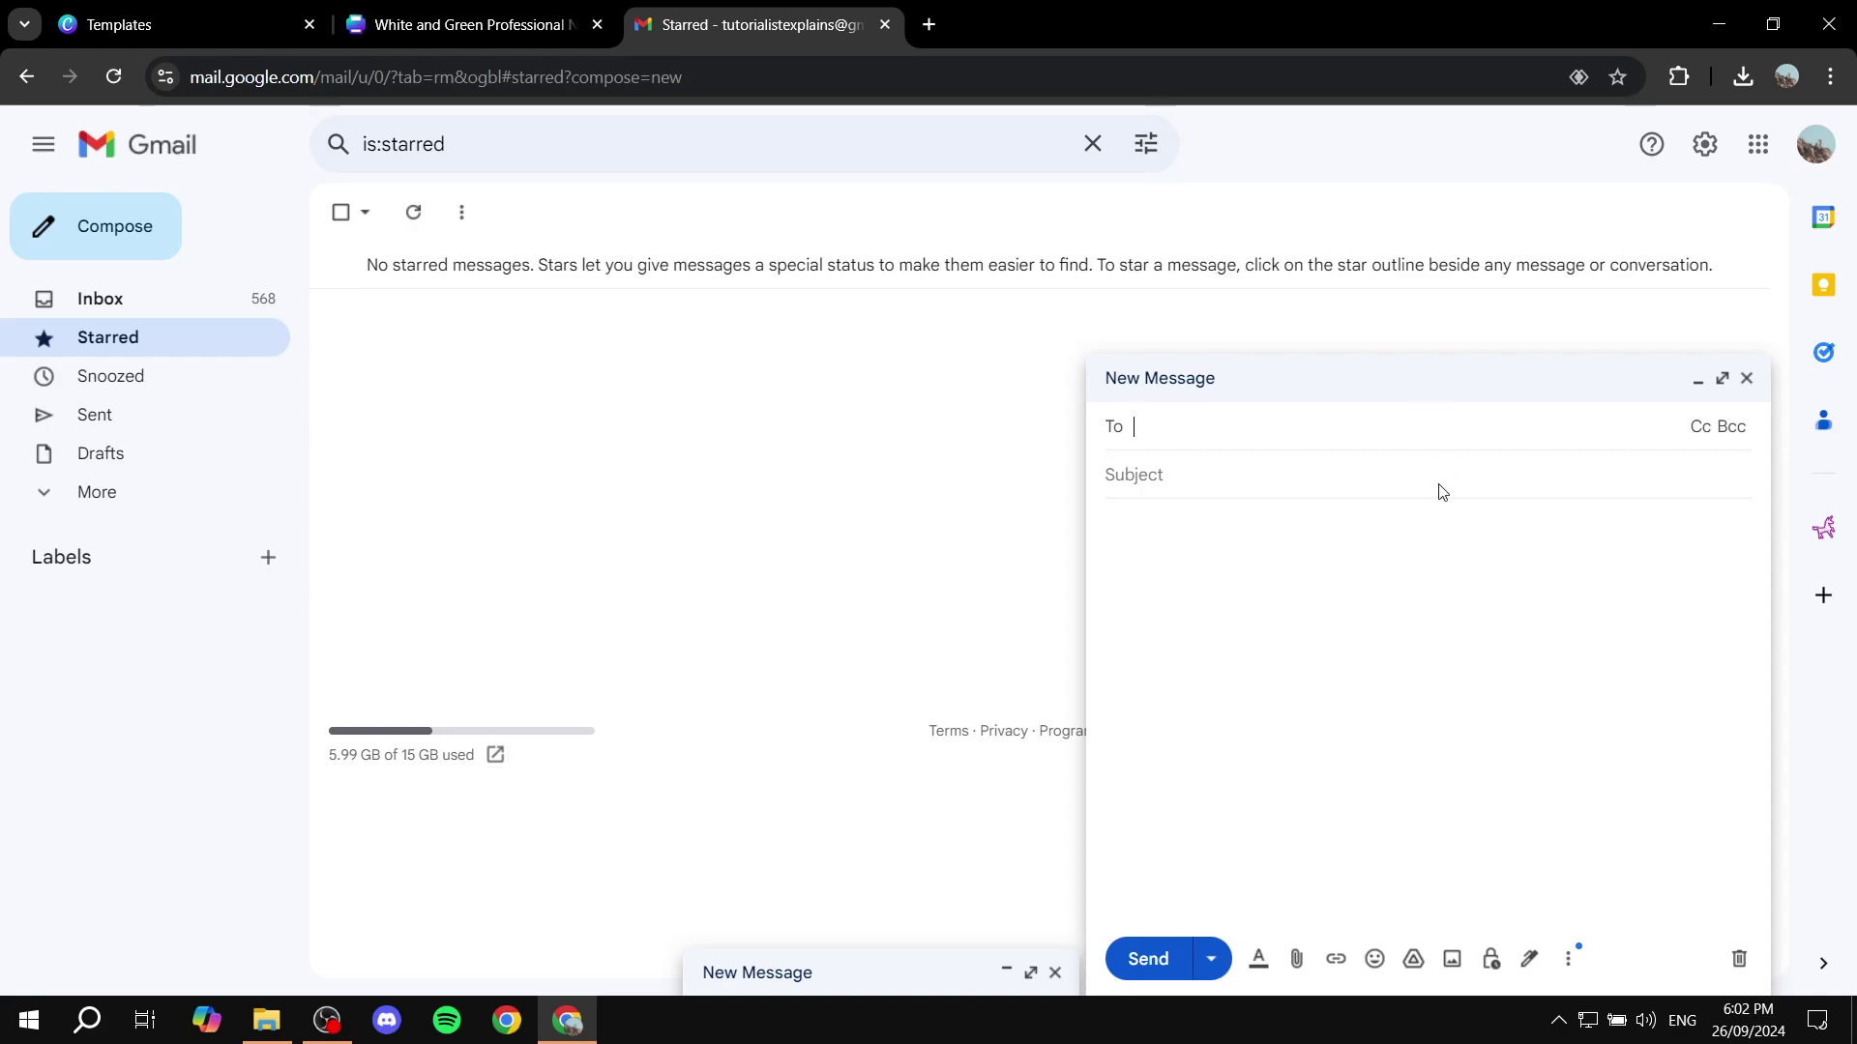
pyautogui.press('Tab')
pyautogui.click(1454, 962)
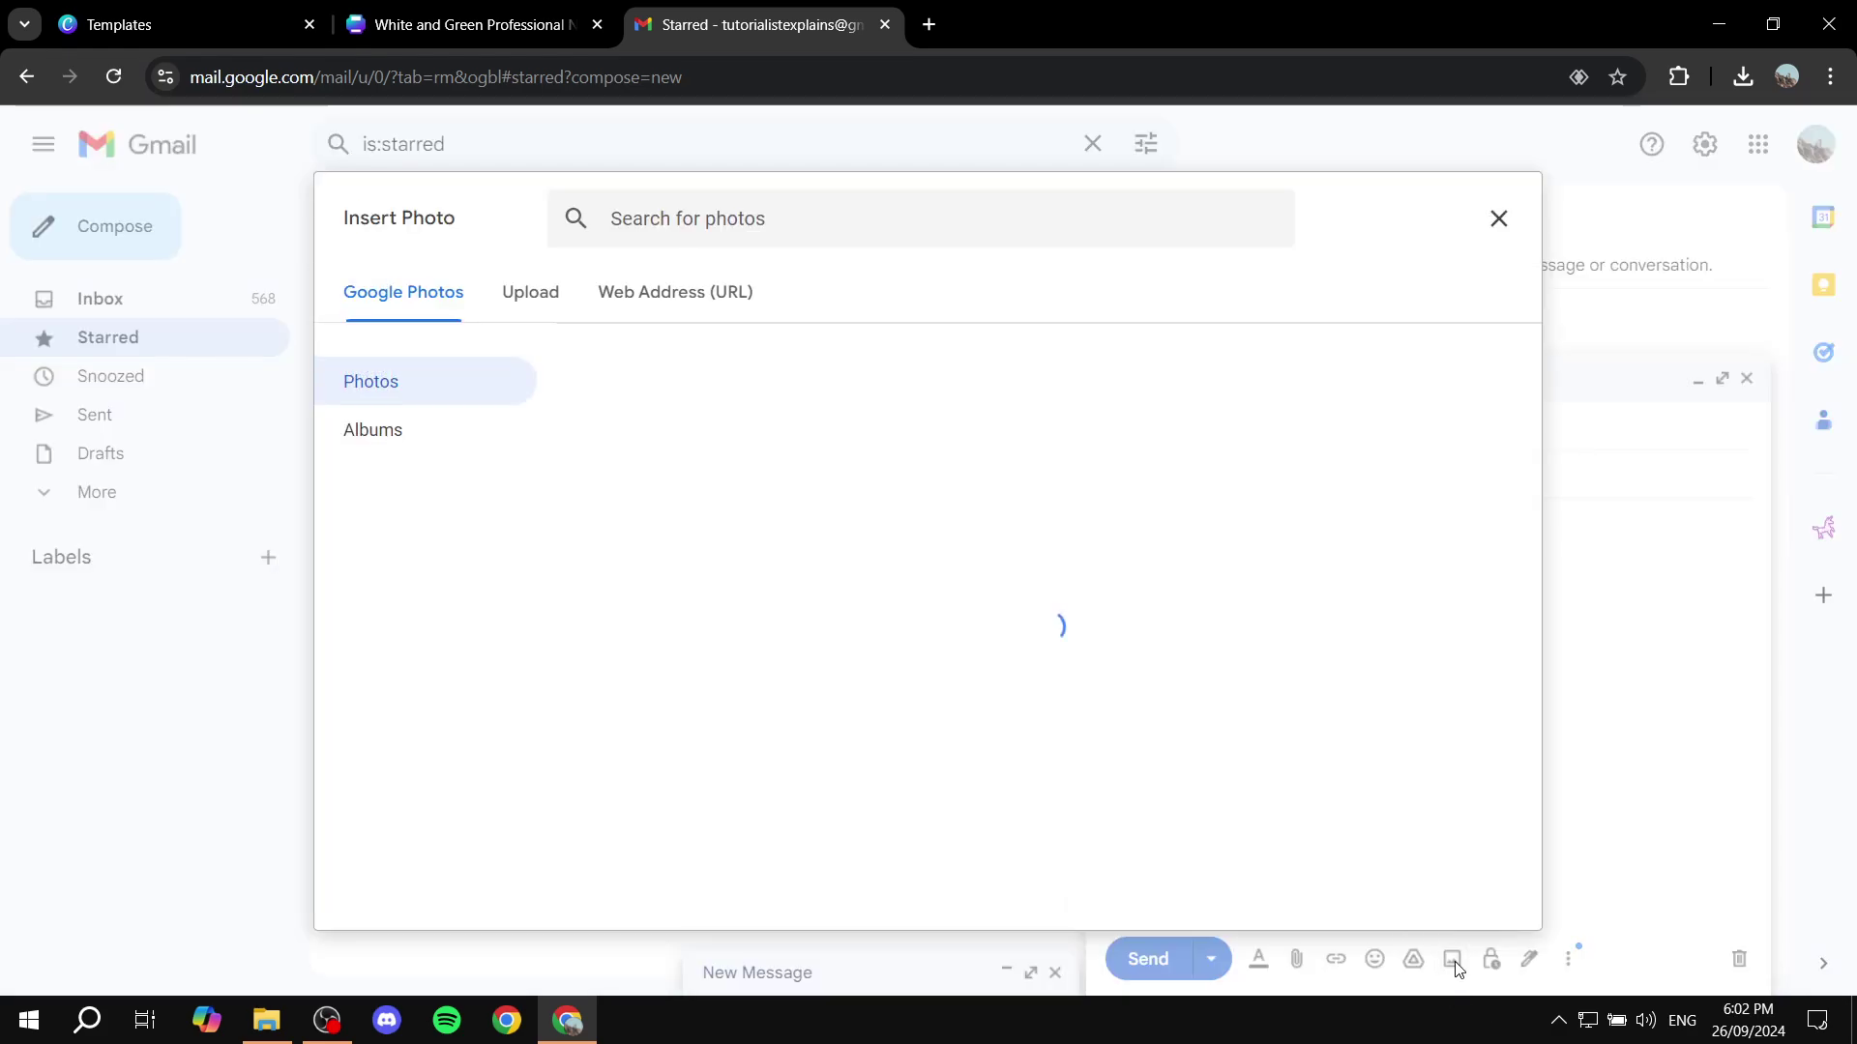
pyautogui.click(518, 290)
pyautogui.click(924, 719)
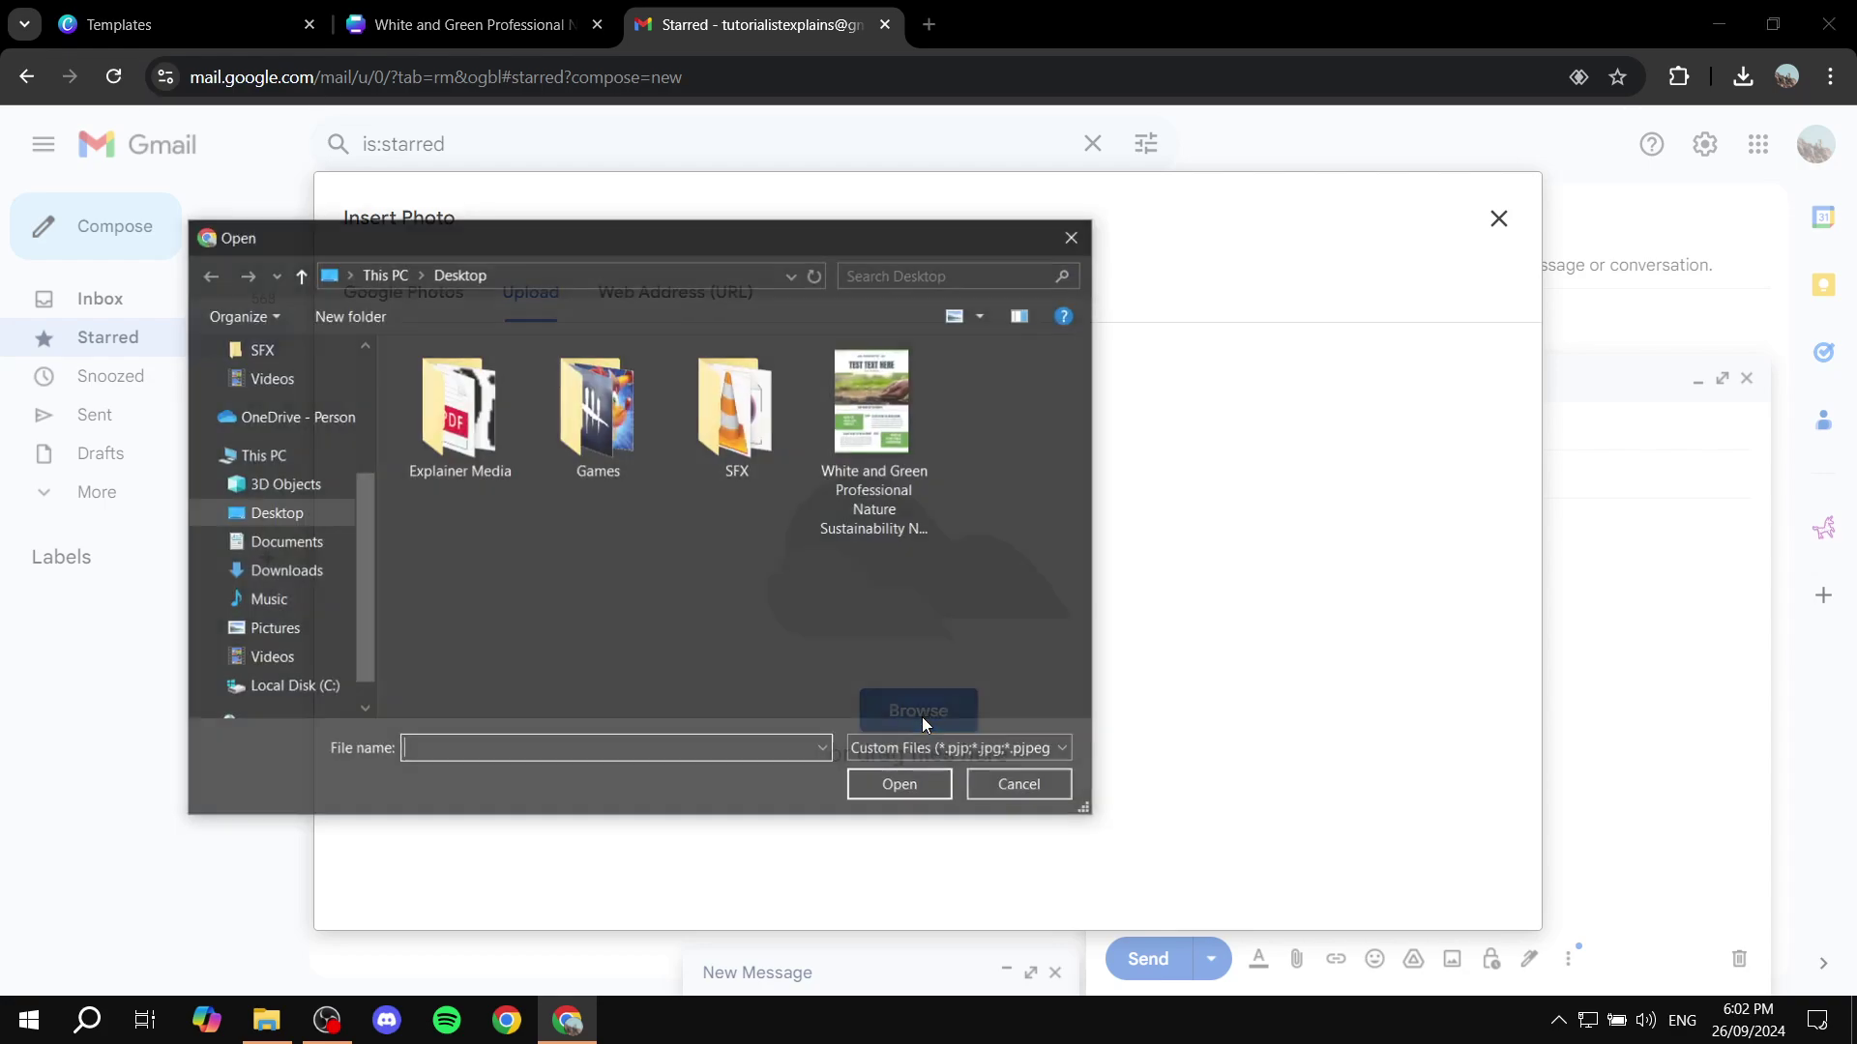
pyautogui.click(844, 424)
pyautogui.doubleClick(846, 423)
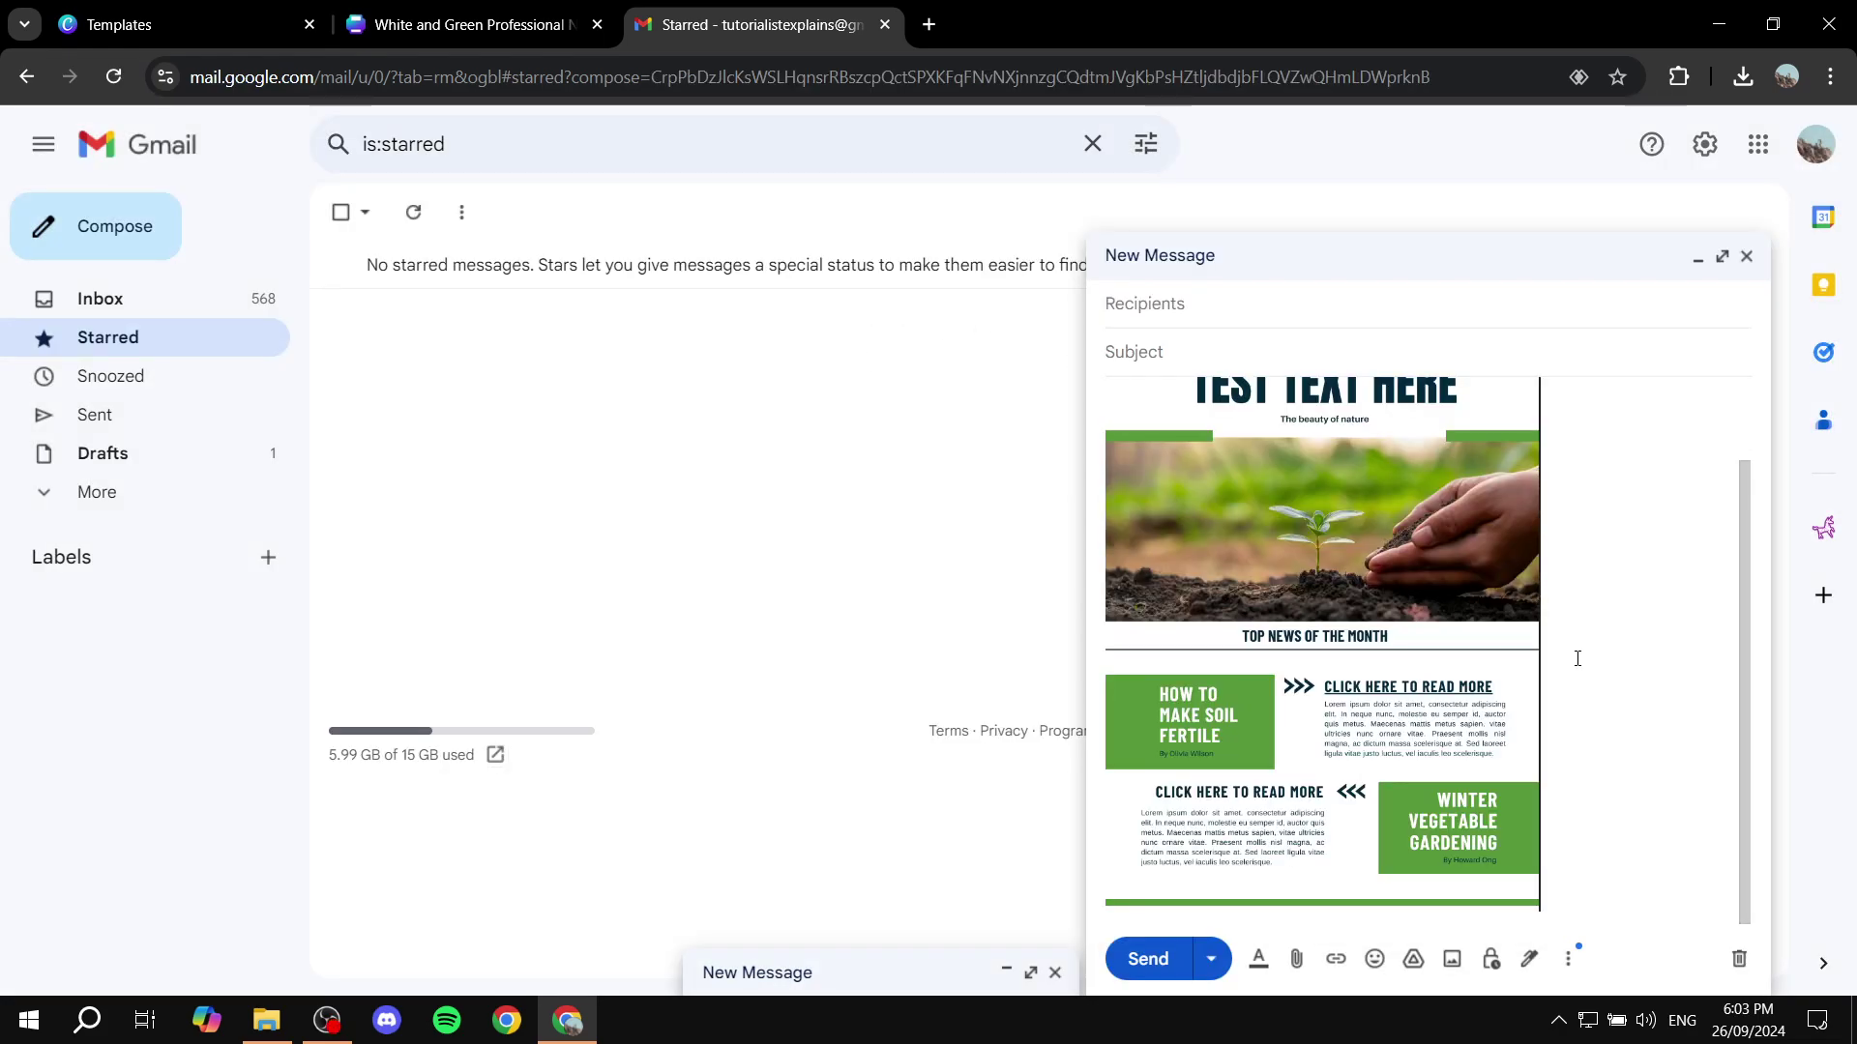
# Shrink the newsletter image by dragging its corner handle inward
pyautogui.scroll(1, 1358, 512)
pyautogui.scroll(-1, 1429, 552)
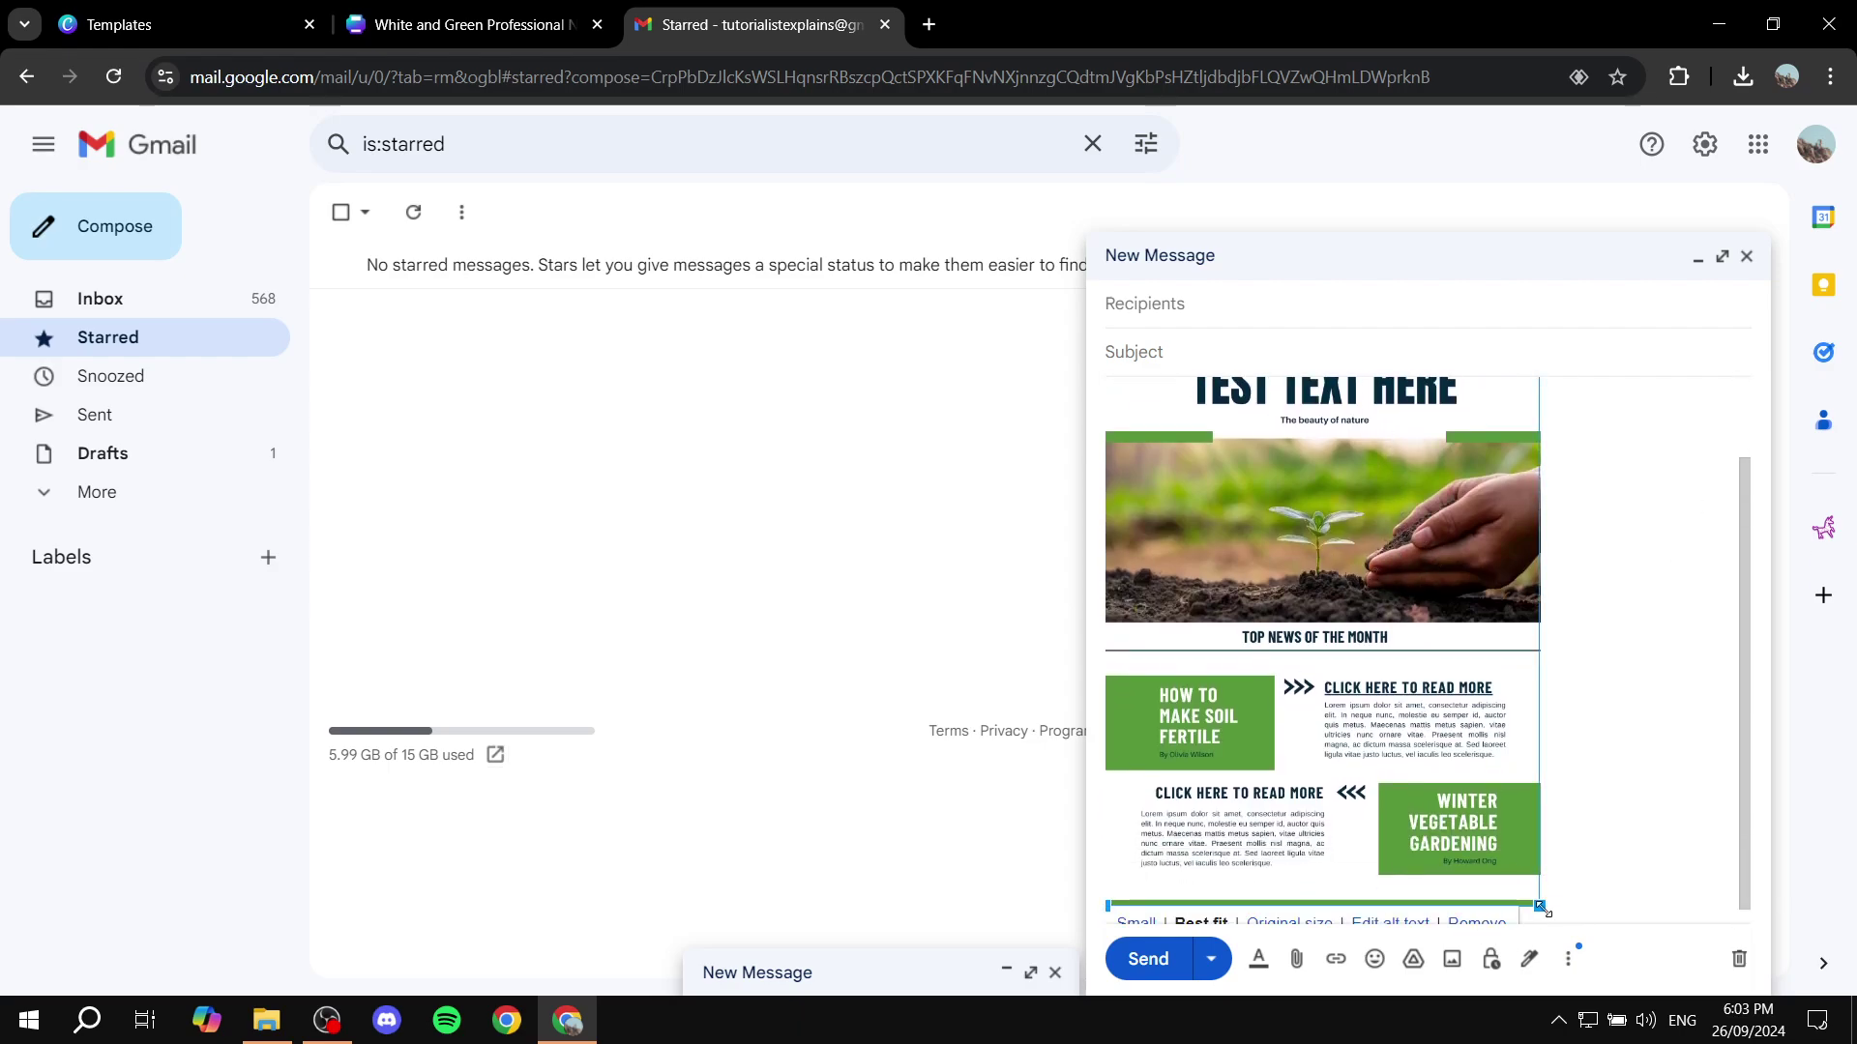
pyautogui.moveTo(1541, 907); pyautogui.dragTo(1525, 873)
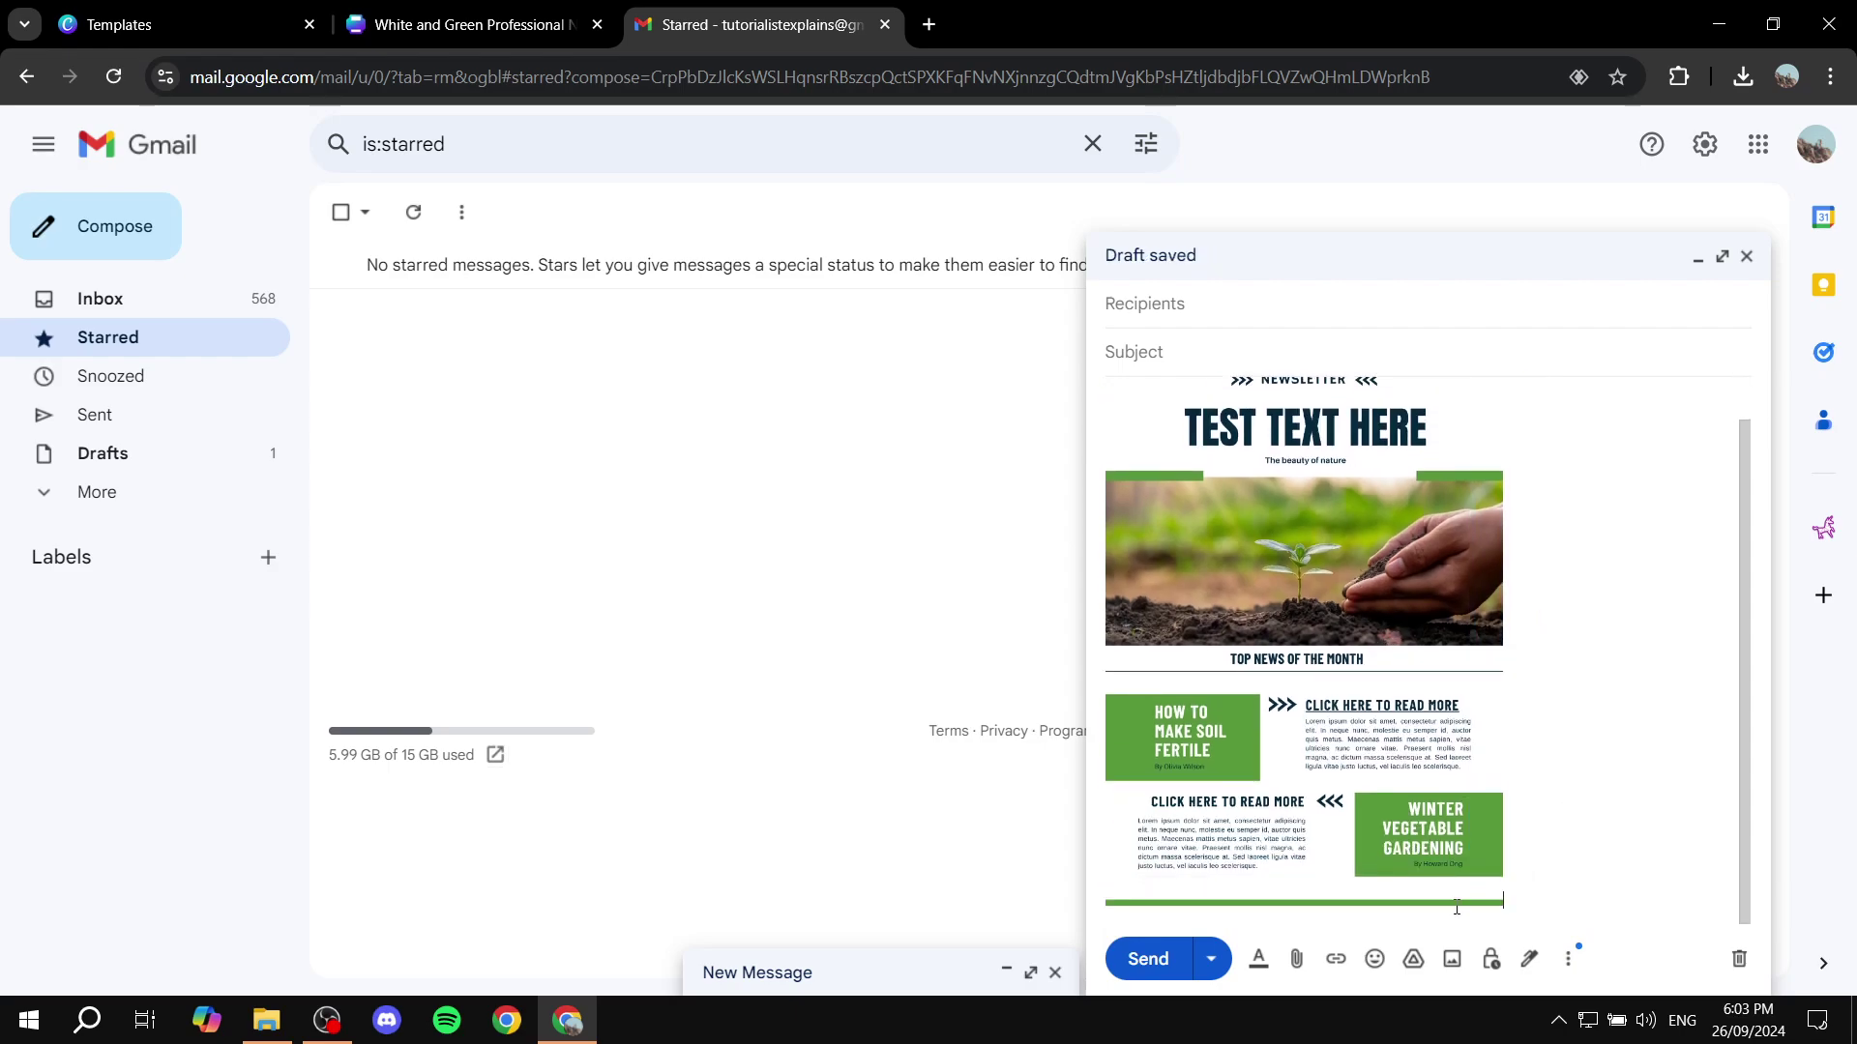
# Start adding a link to the selected image, then cancel the Insert link dialog
pyautogui.click(1340, 732)
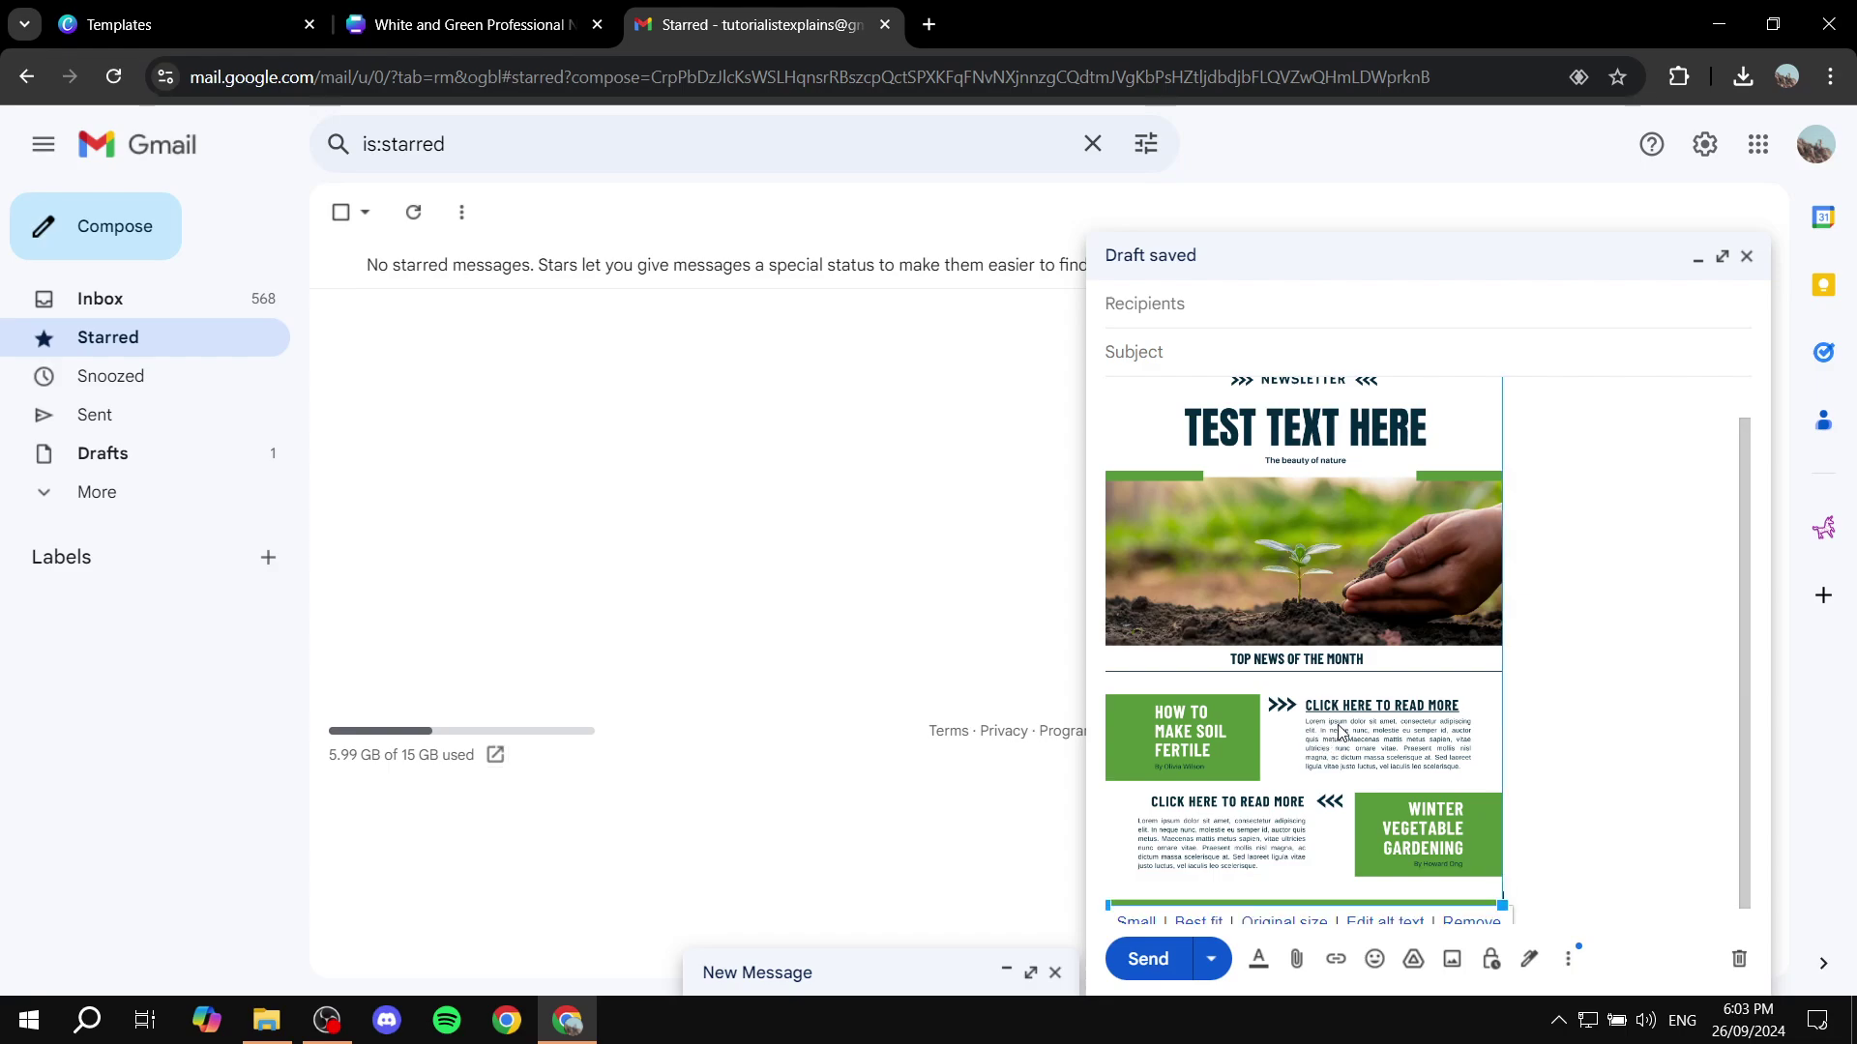
pyautogui.click(1337, 959)
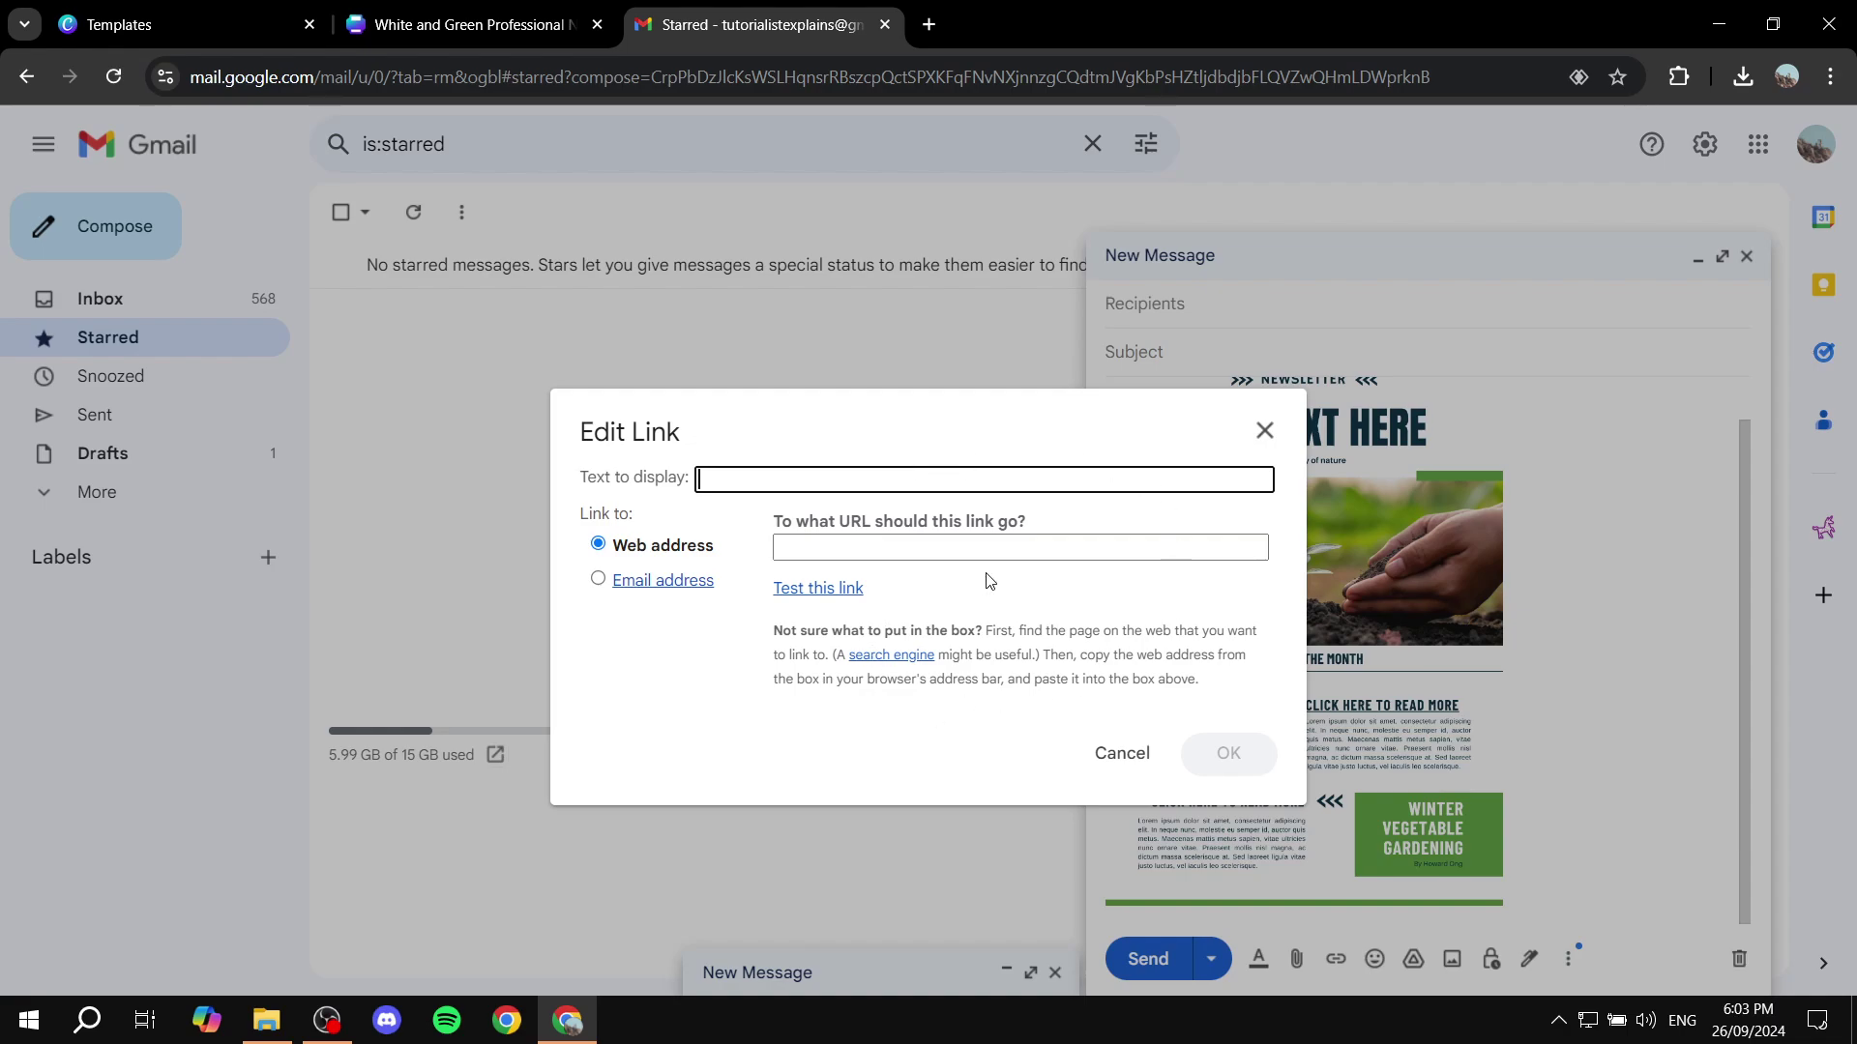
pyautogui.click(995, 541)
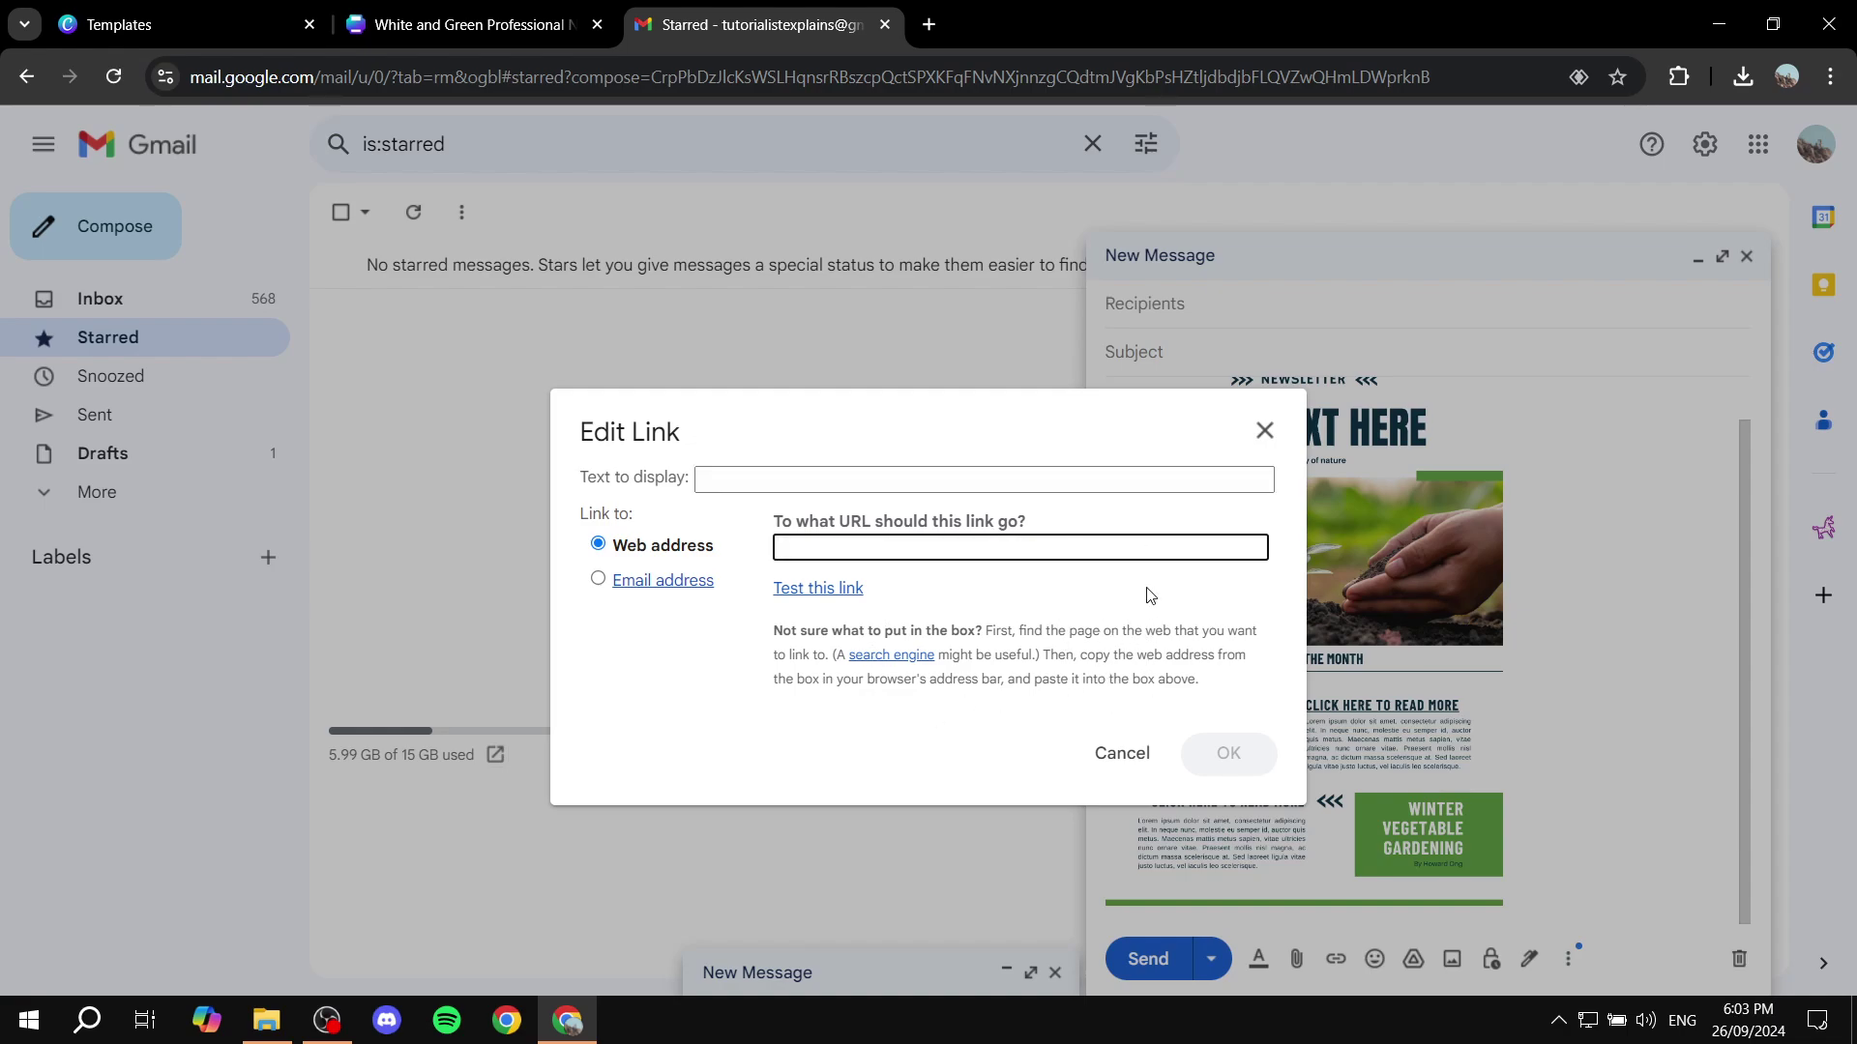
pyautogui.click(1114, 755)
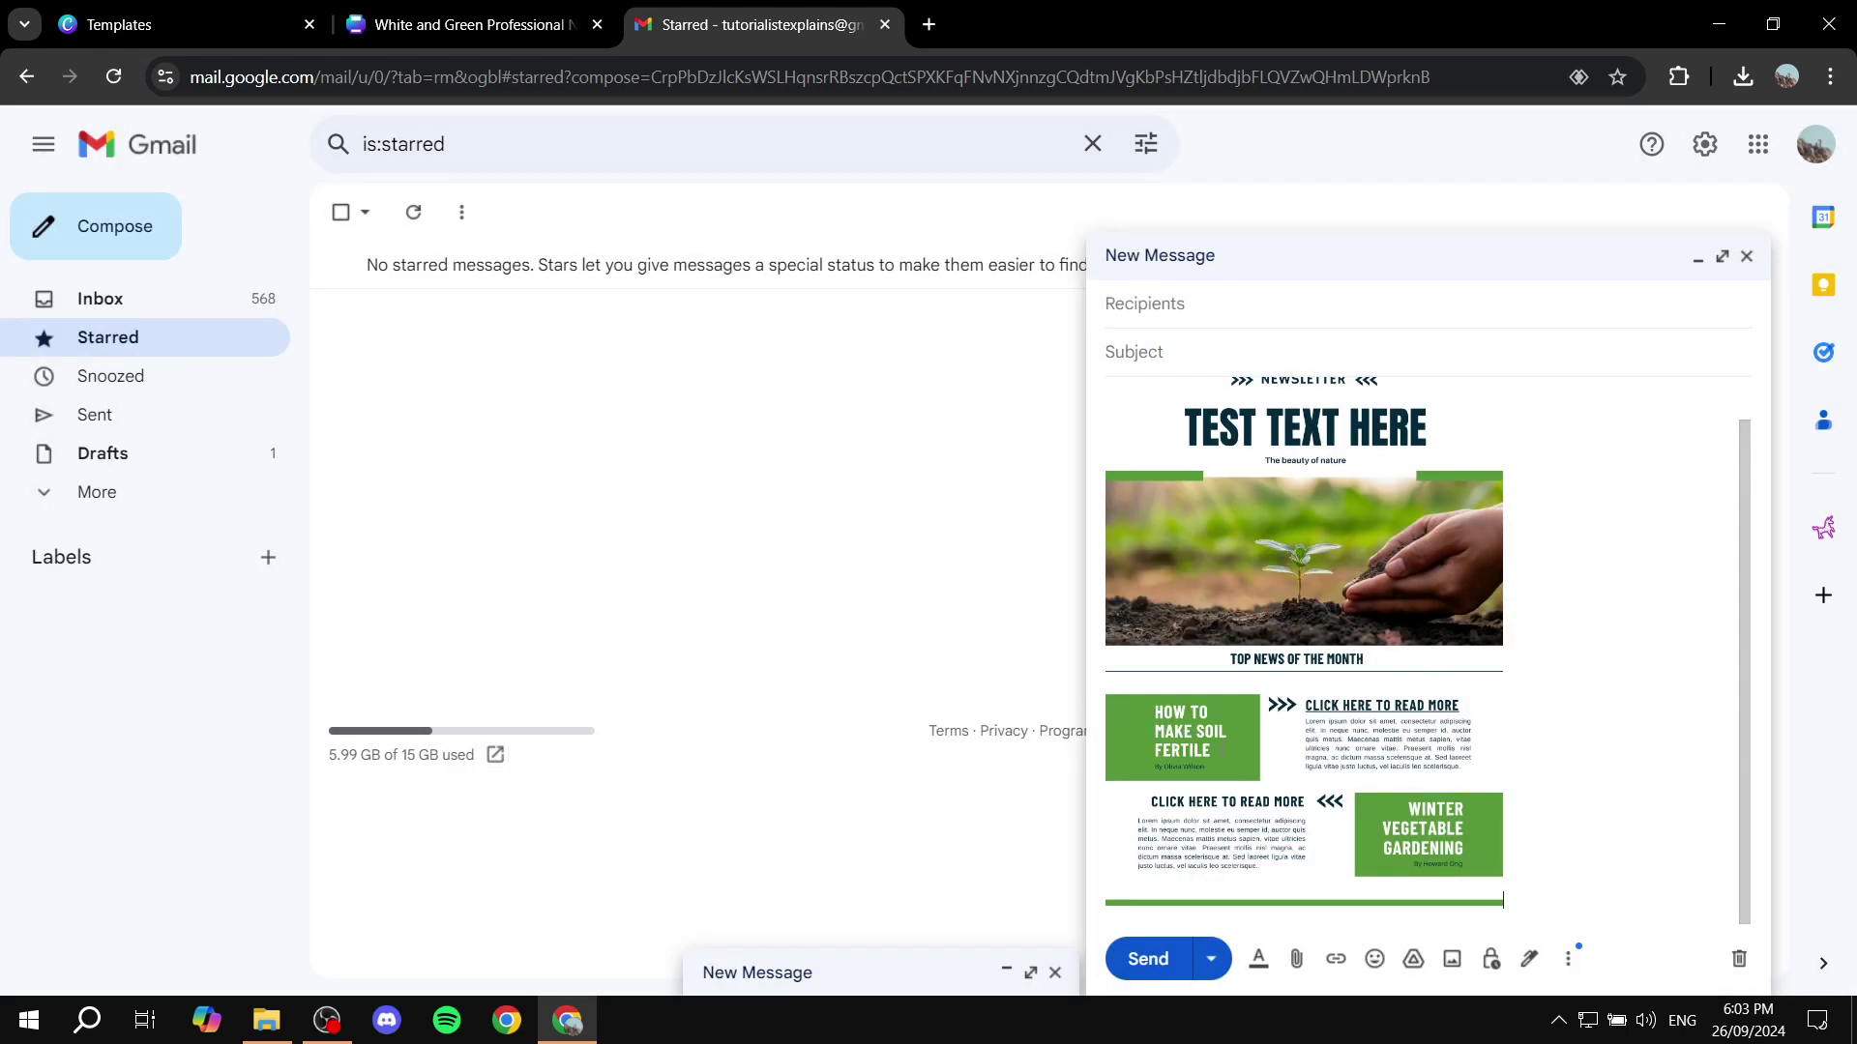
# Copy the Canva newsletter design's share link from the Share panel, then close the panel
pyautogui.click(489, 14)
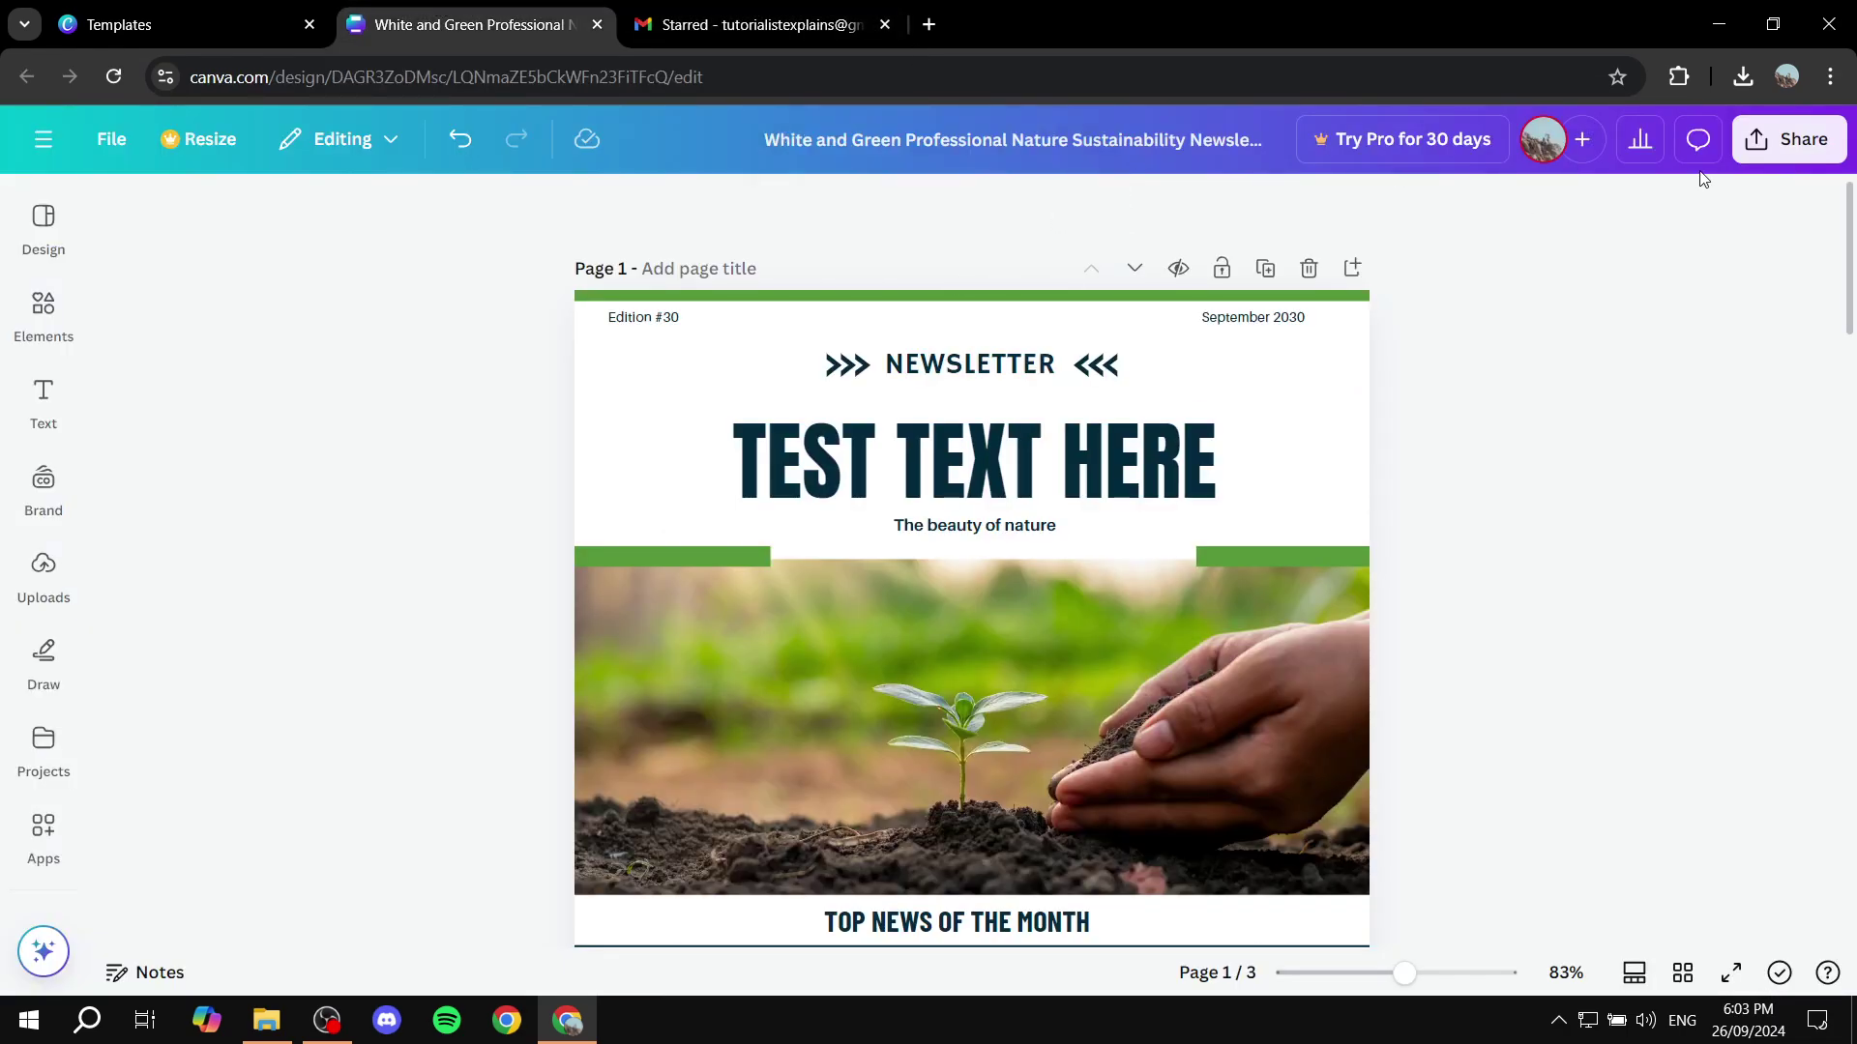
pyautogui.click(1787, 145)
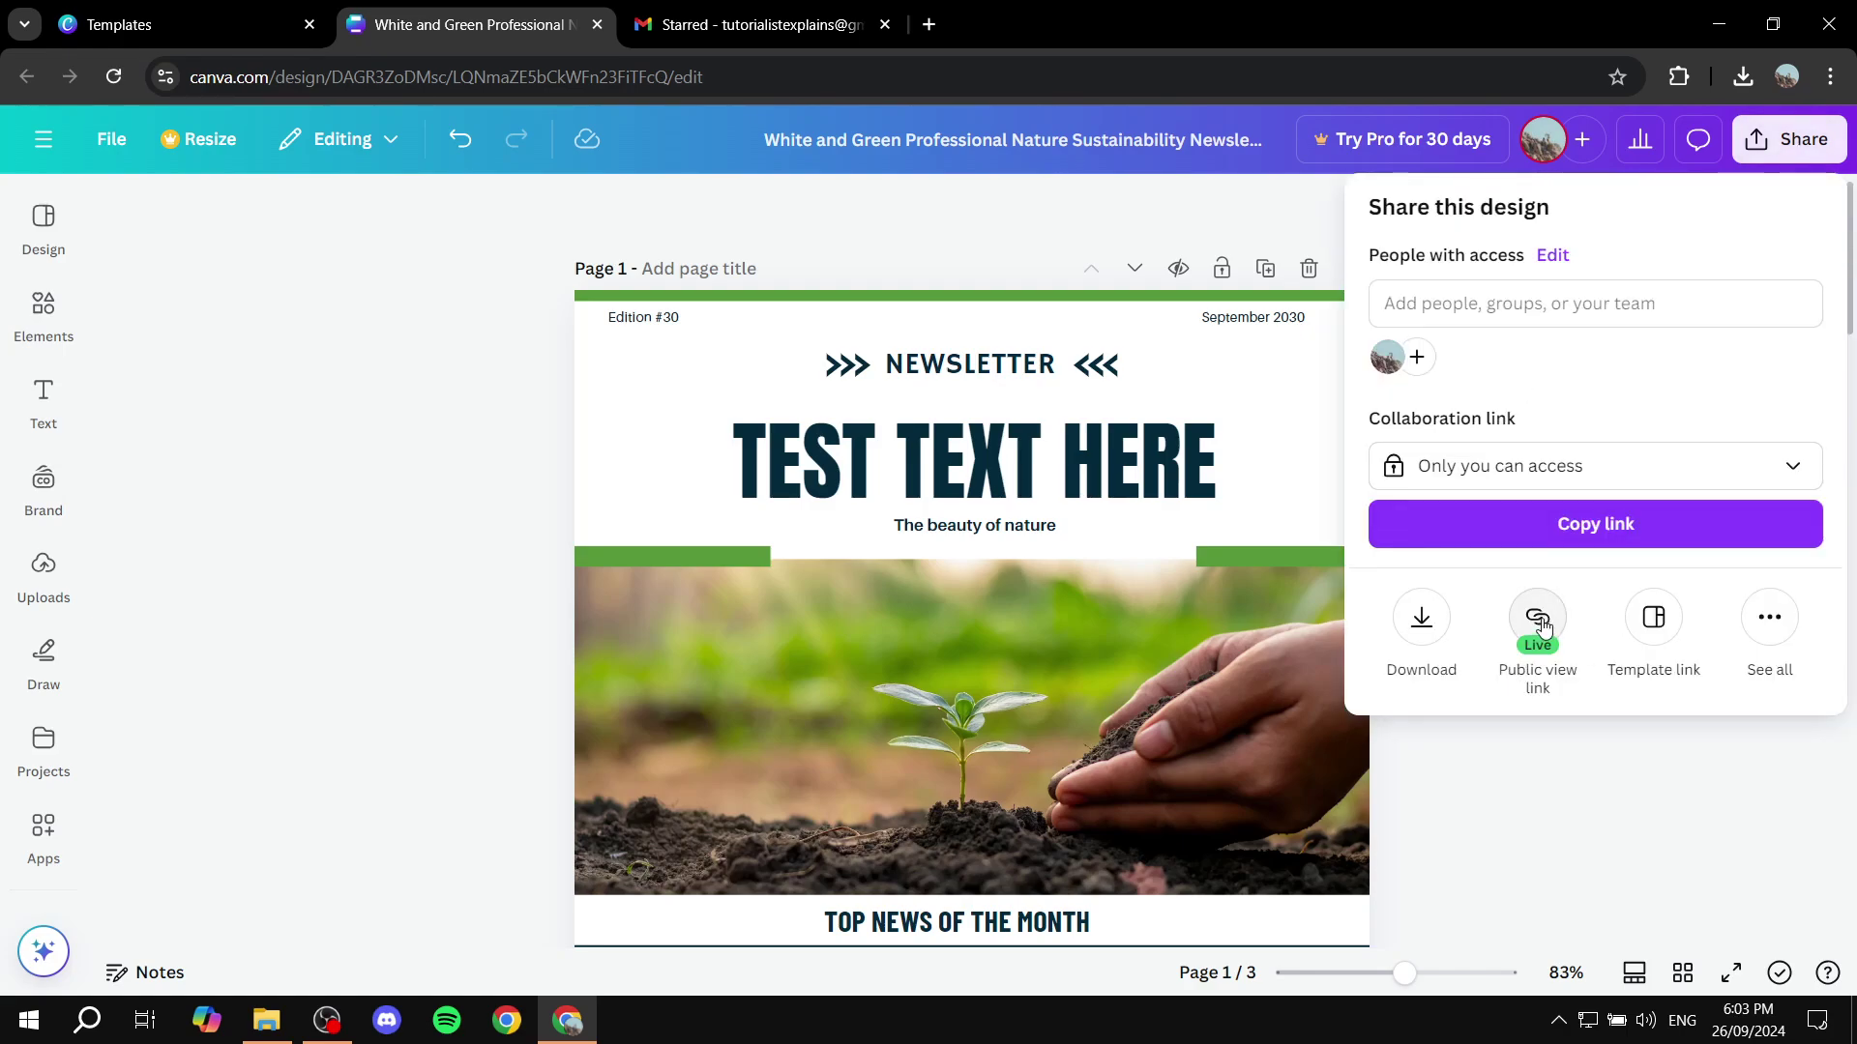
pyautogui.click(1596, 523)
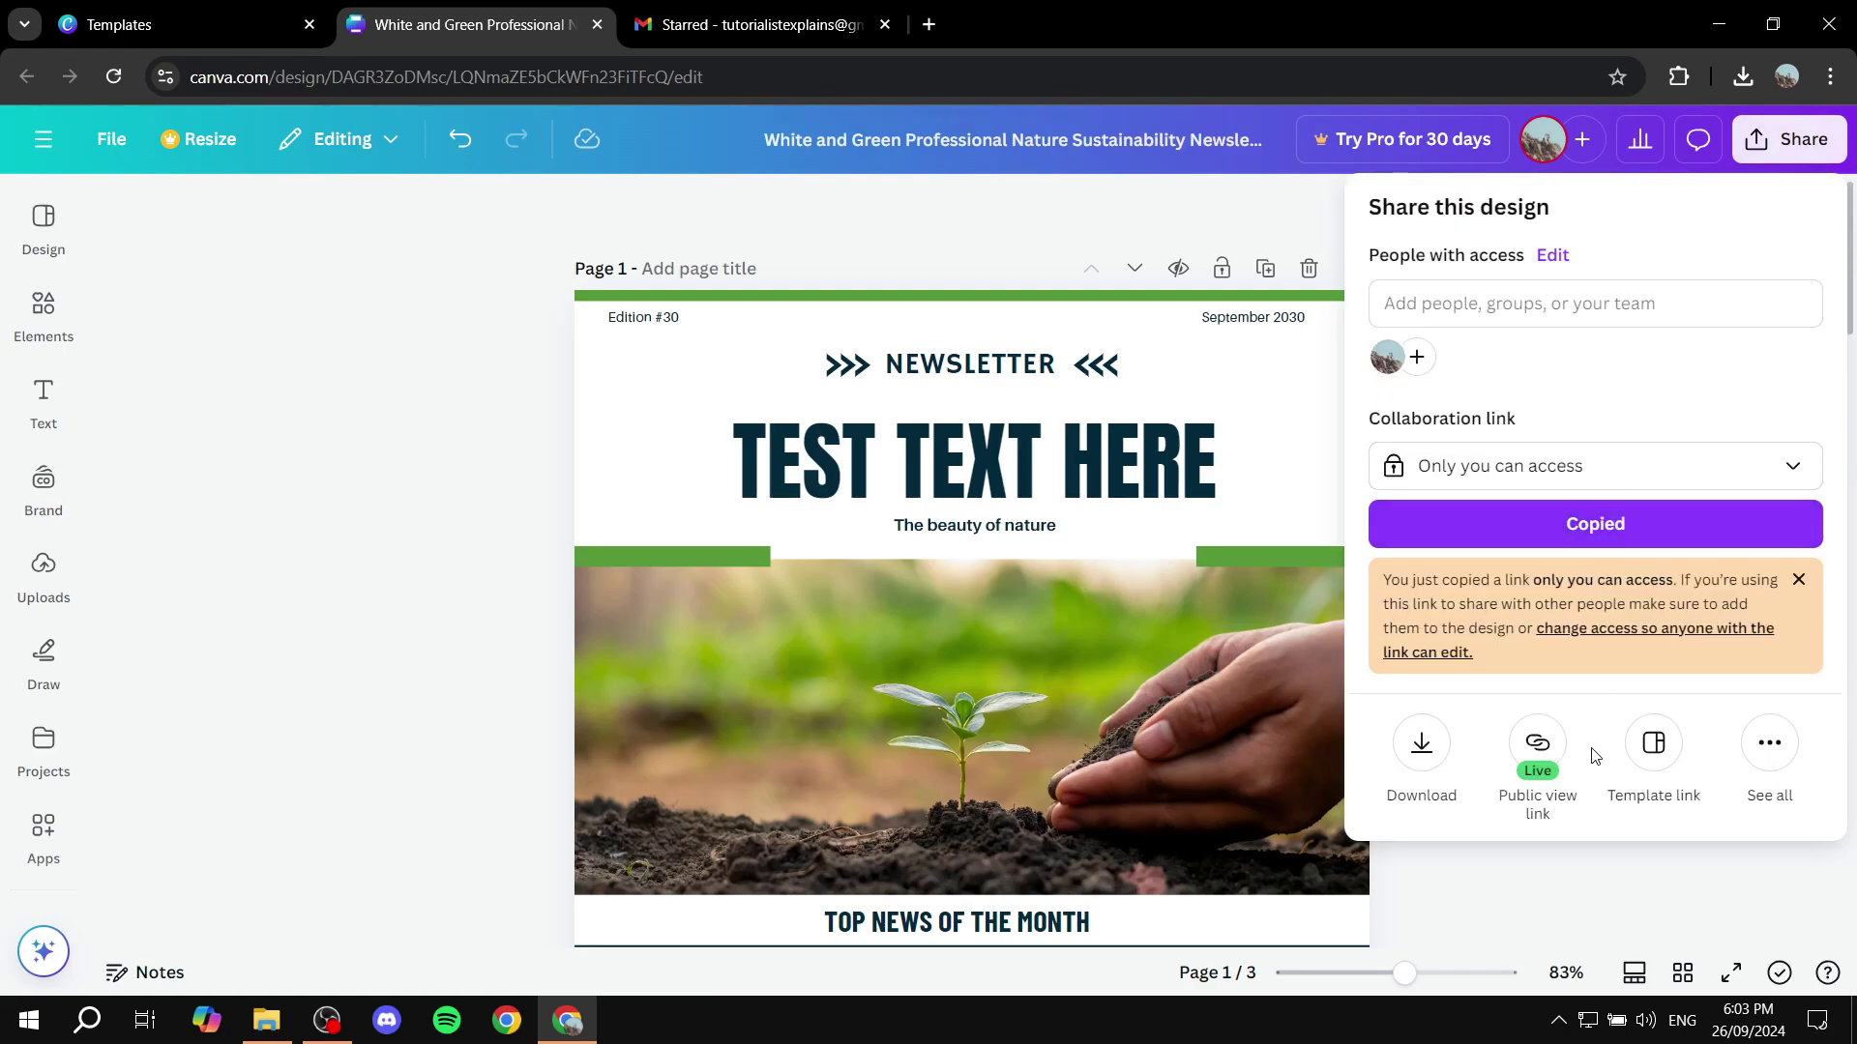
pyautogui.click(1662, 876)
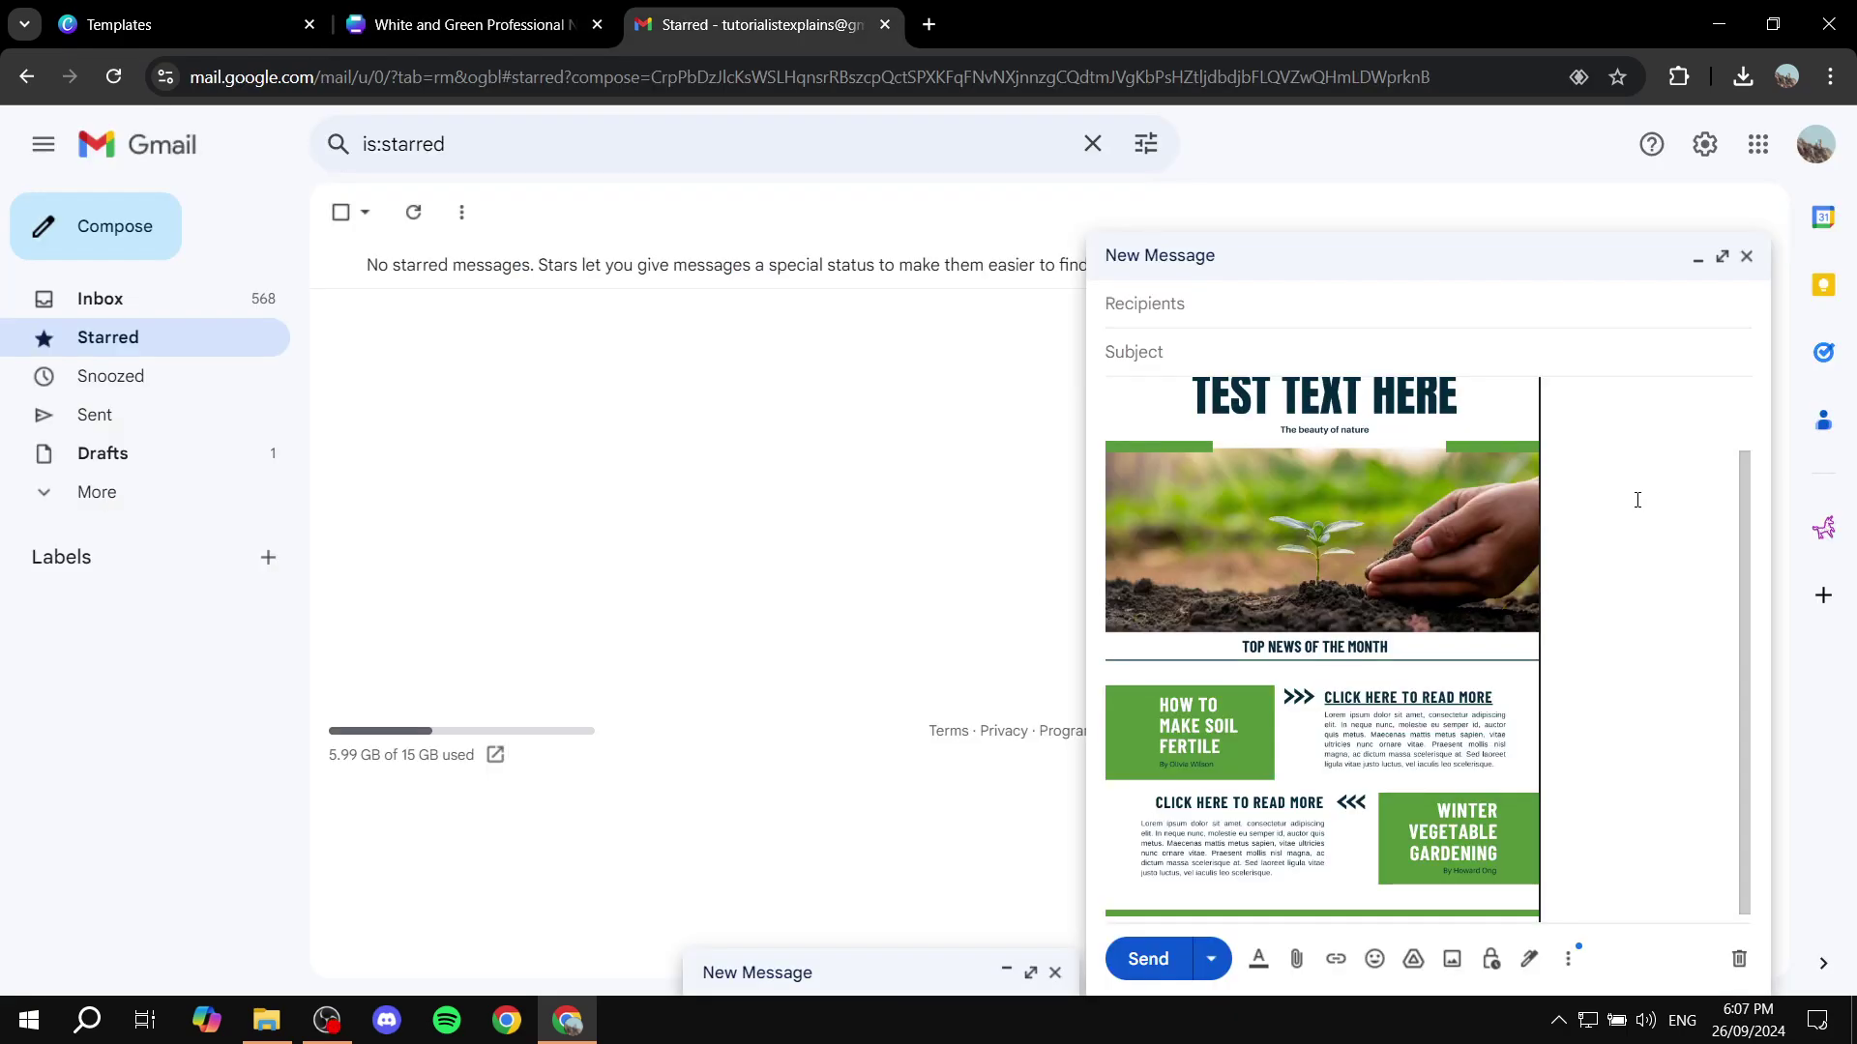
# Link the inline newsletter image in the Gmail draft to the pasted Canva design URL
pyautogui.scroll(2, 1590, 551)
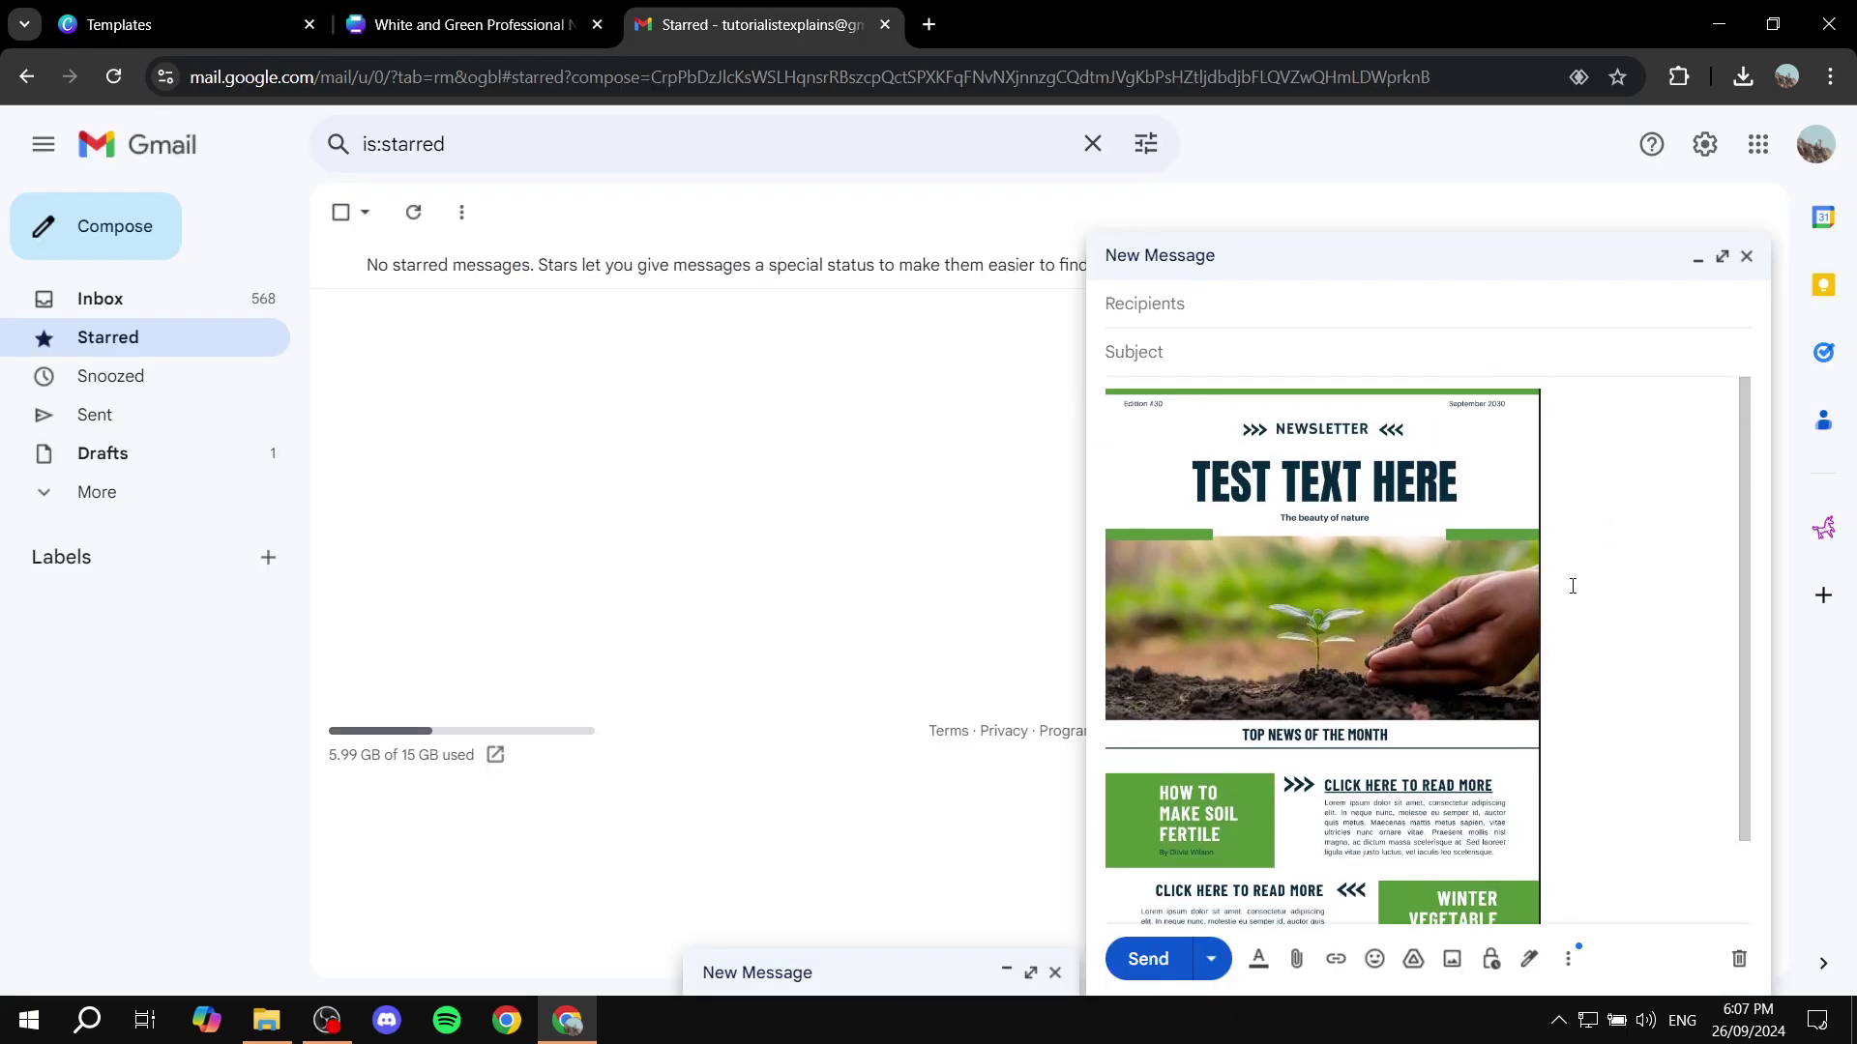
pyautogui.click(1267, 591)
pyautogui.scroll(-1, 1267, 592)
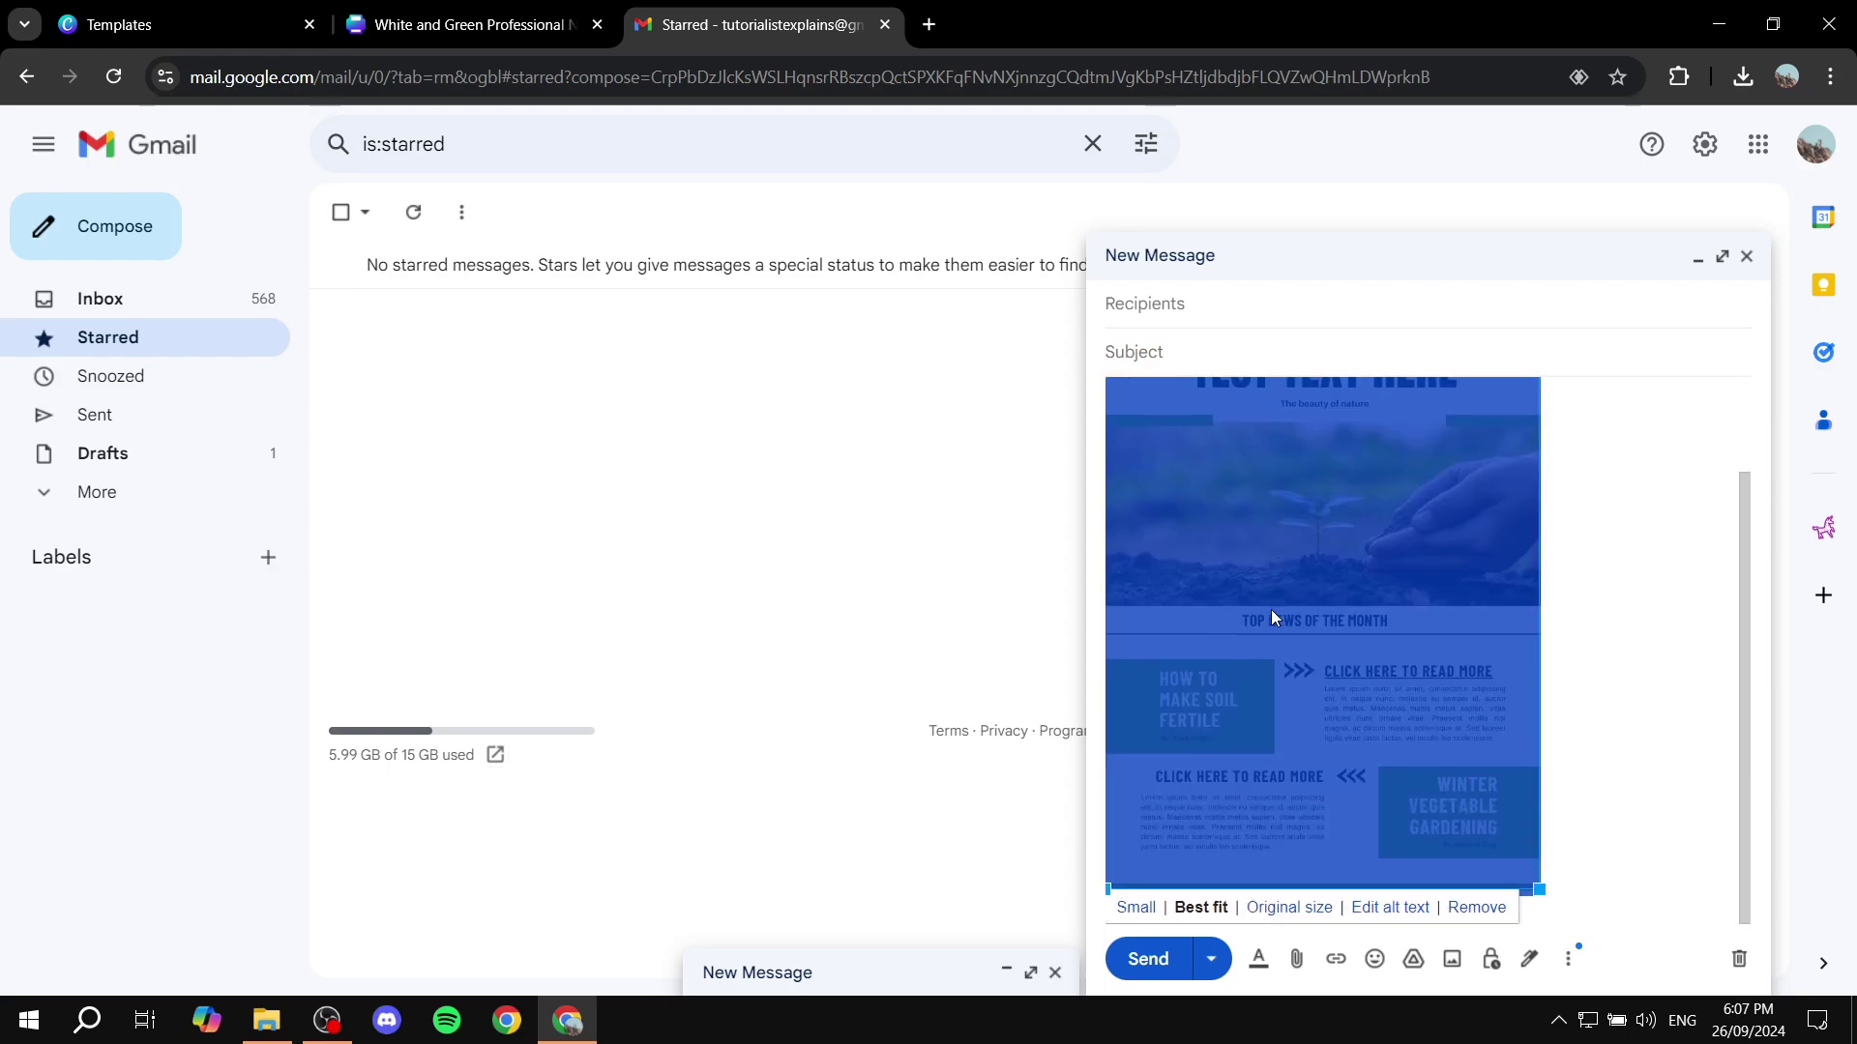
pyautogui.click(1341, 961)
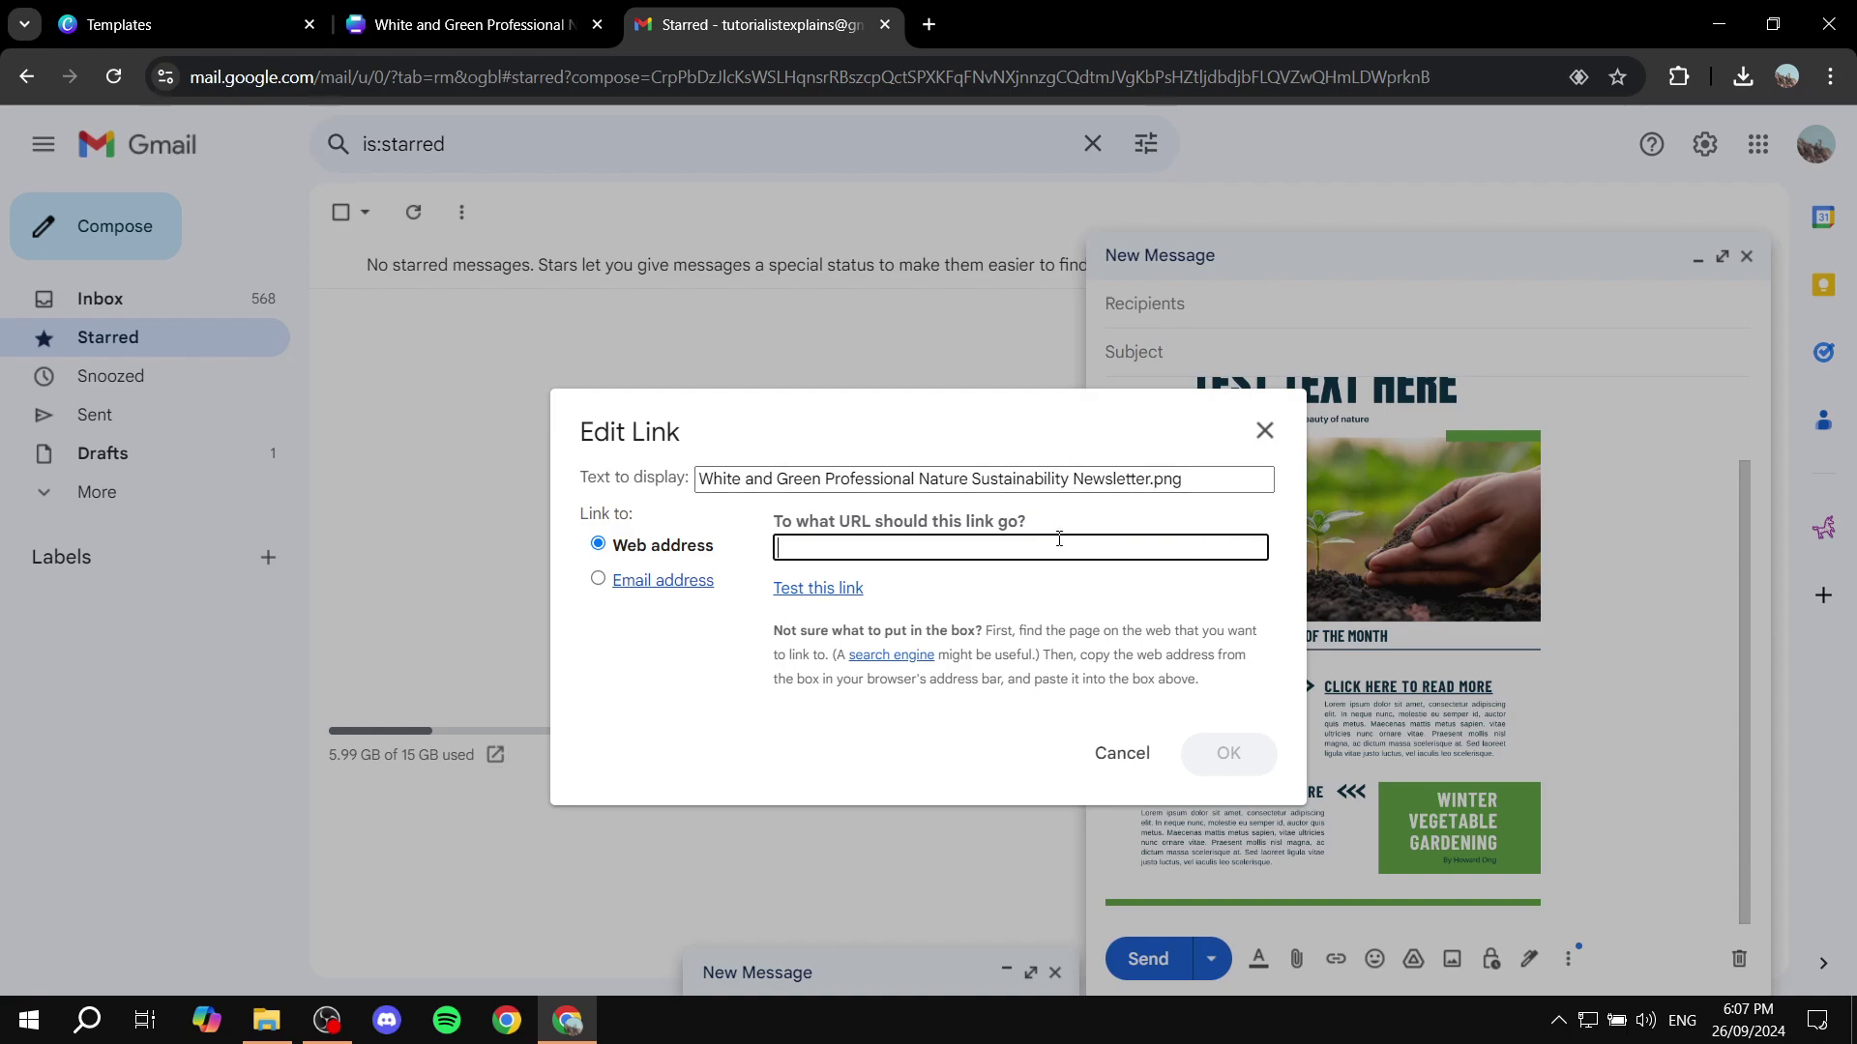
pyautogui.click(1058, 539)
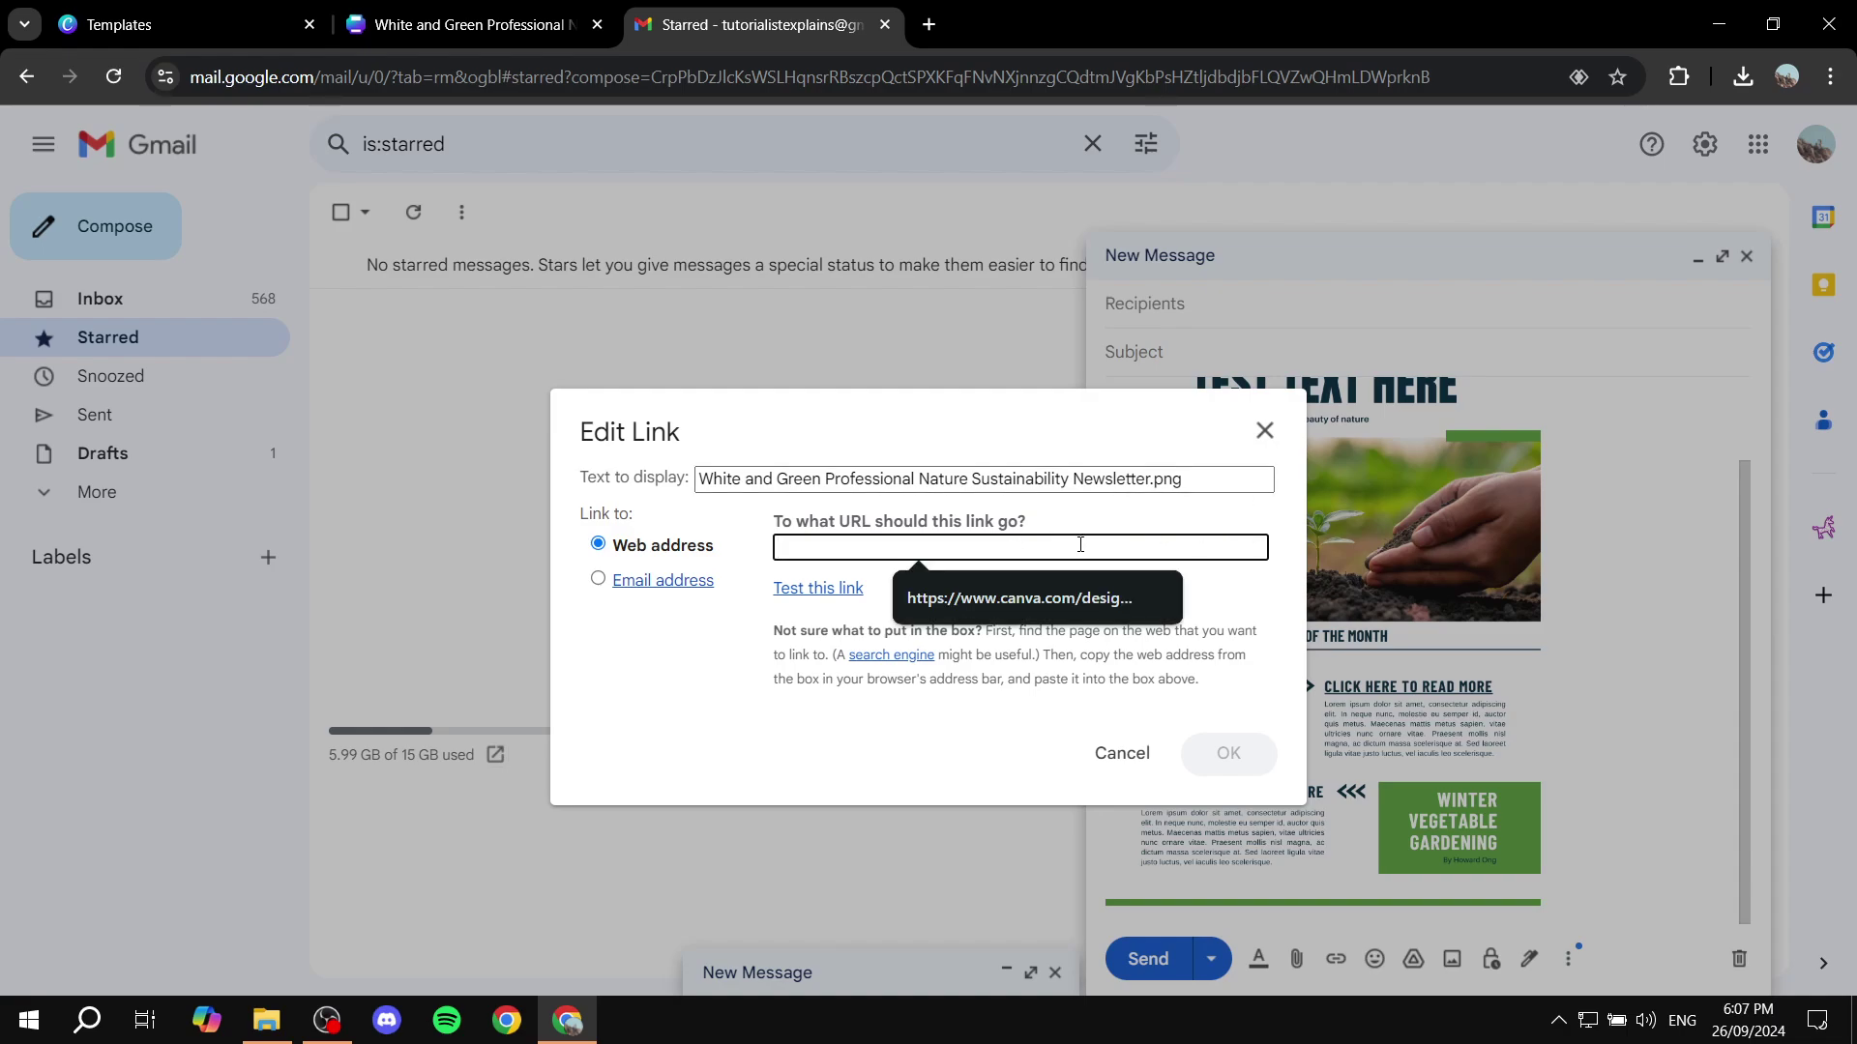
pyautogui.hotkey('ctrl', 'v')
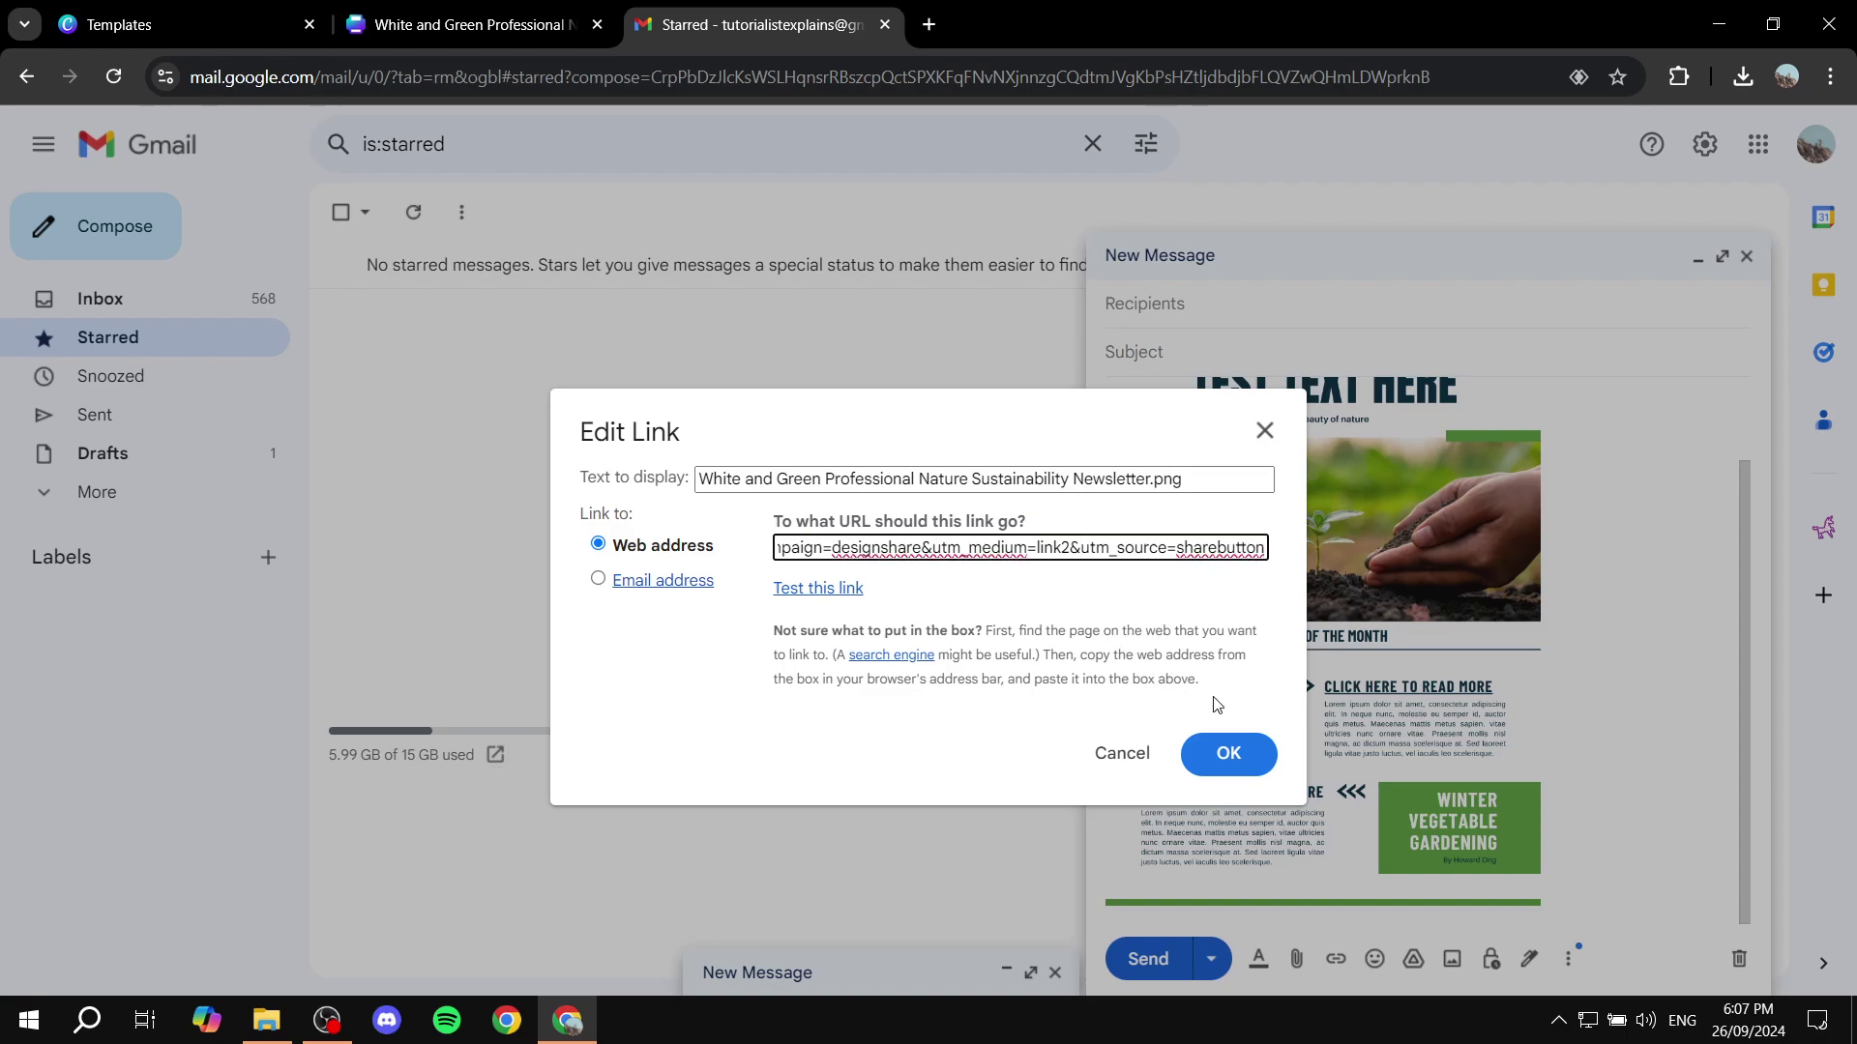
pyautogui.click(1228, 753)
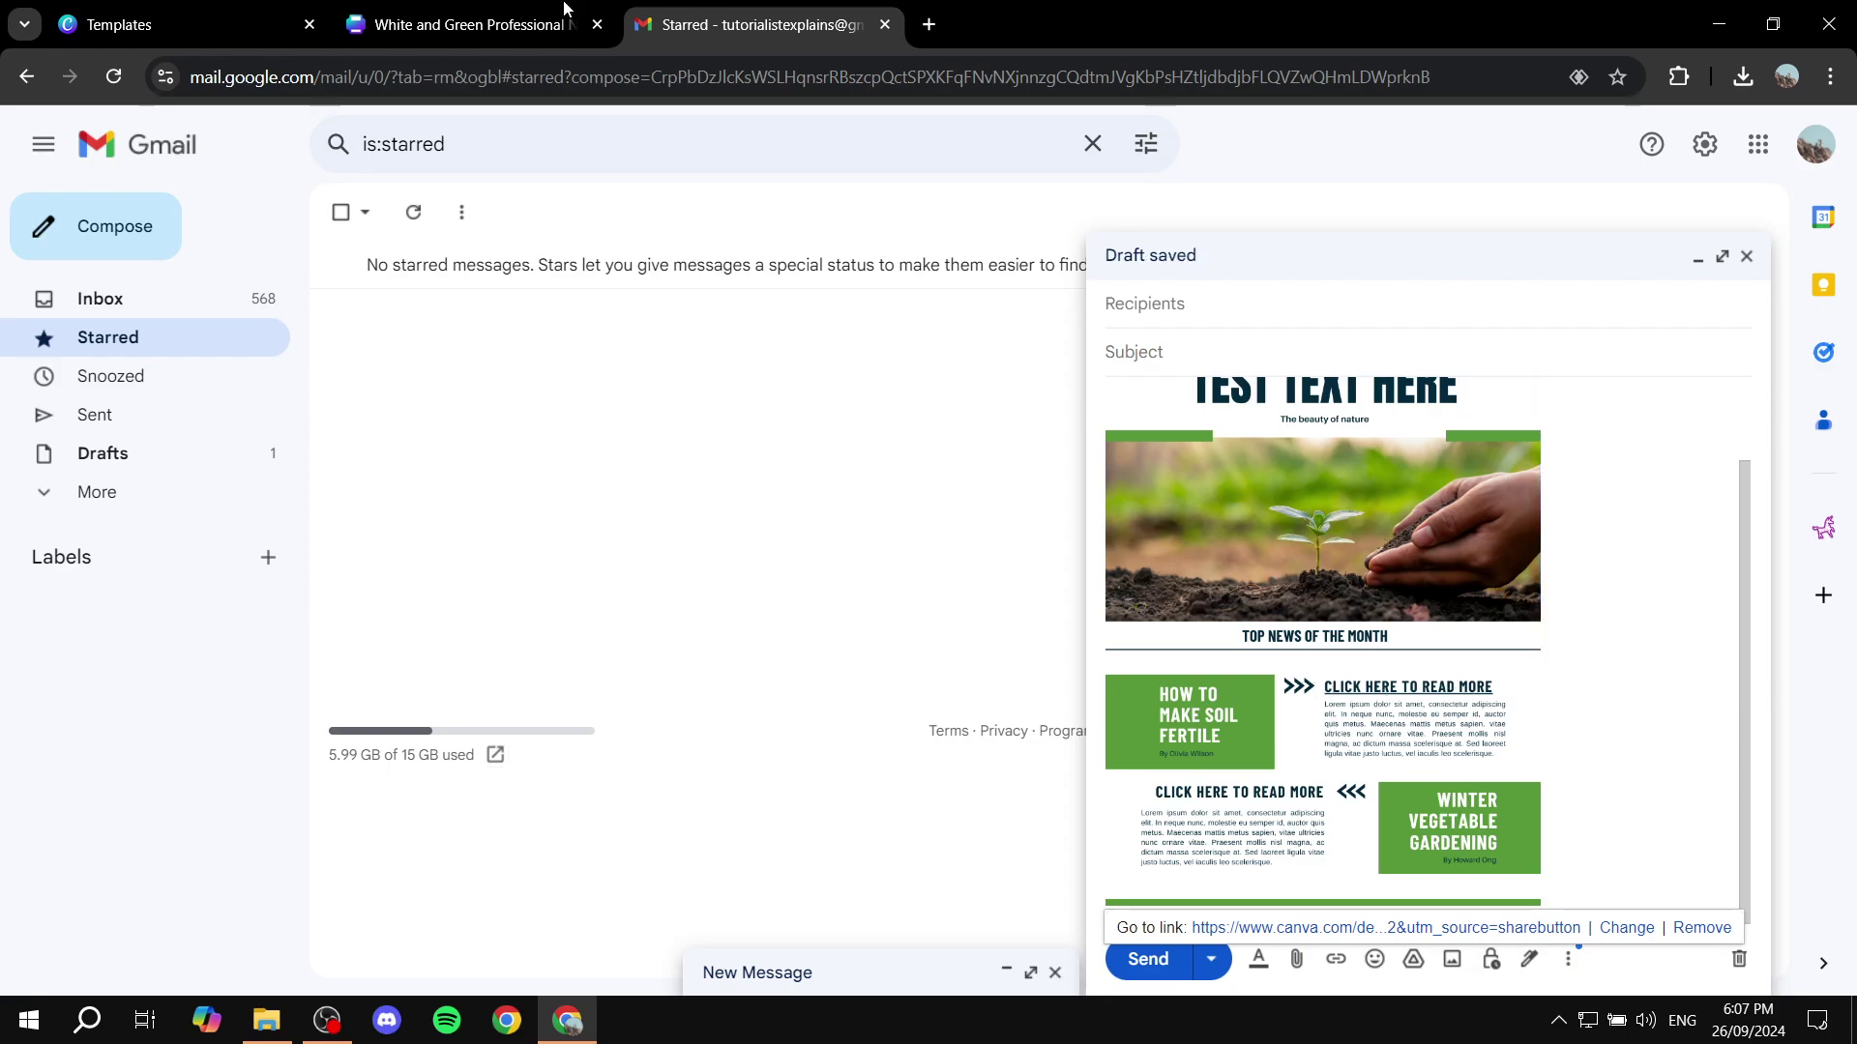
# Scroll through newsletter pages 1–3 in Canva, ending back on page 1's TEST TEXT HERE heading
pyautogui.click(564, 8)
pyautogui.scroll(-5, 1054, 677)
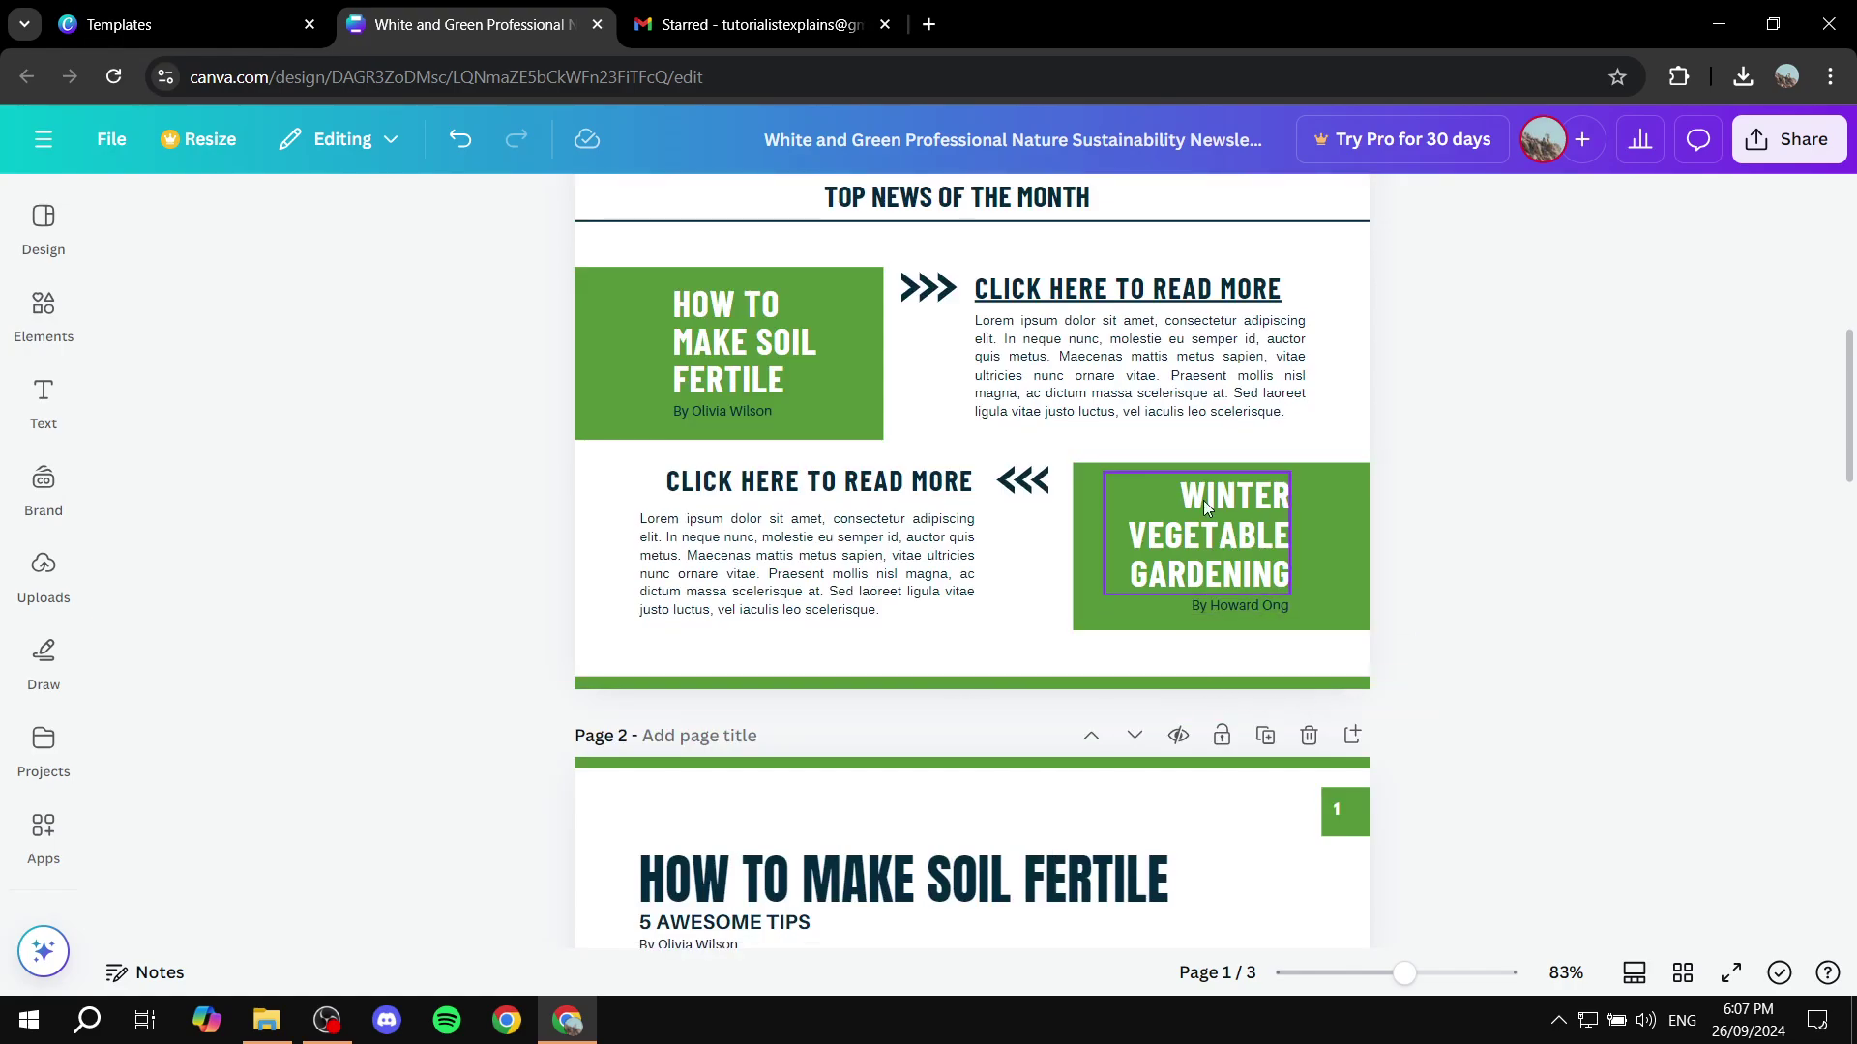
pyautogui.scroll(4, 977, 455)
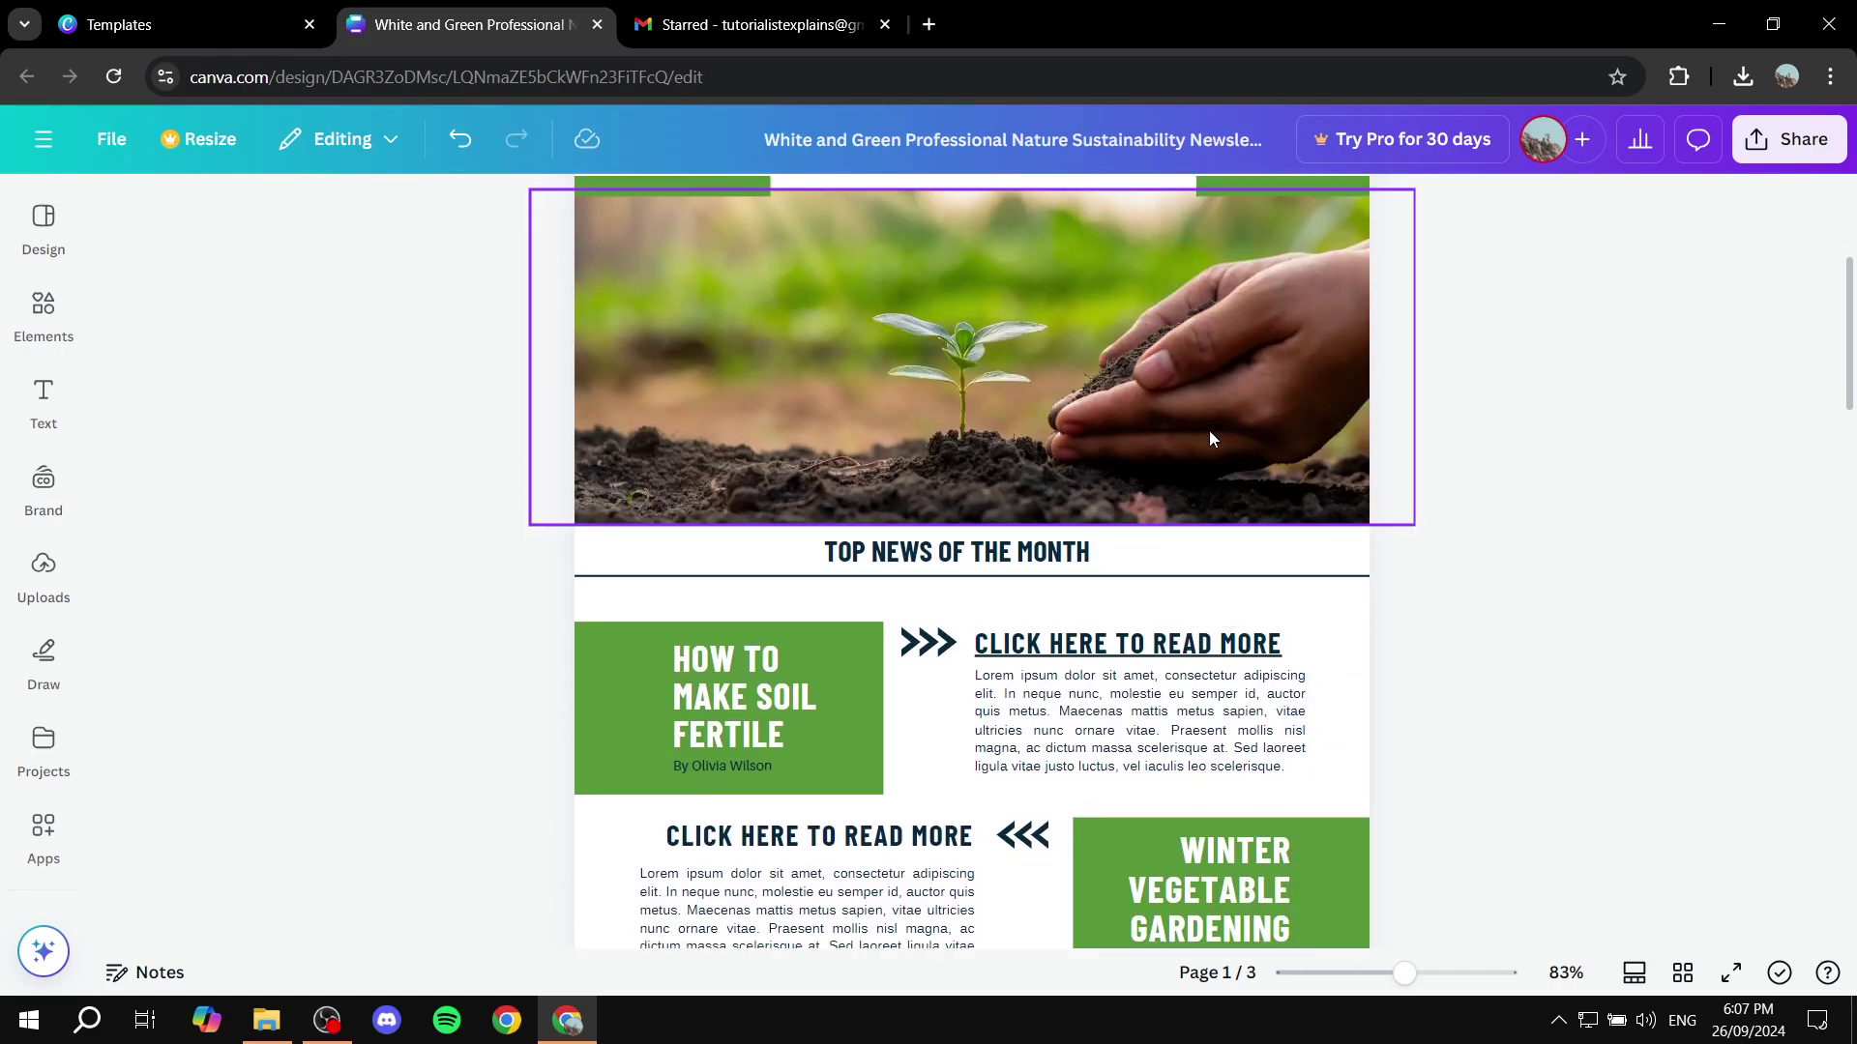
pyautogui.scroll(-15, 1190, 455)
pyautogui.scroll(13, 1064, 479)
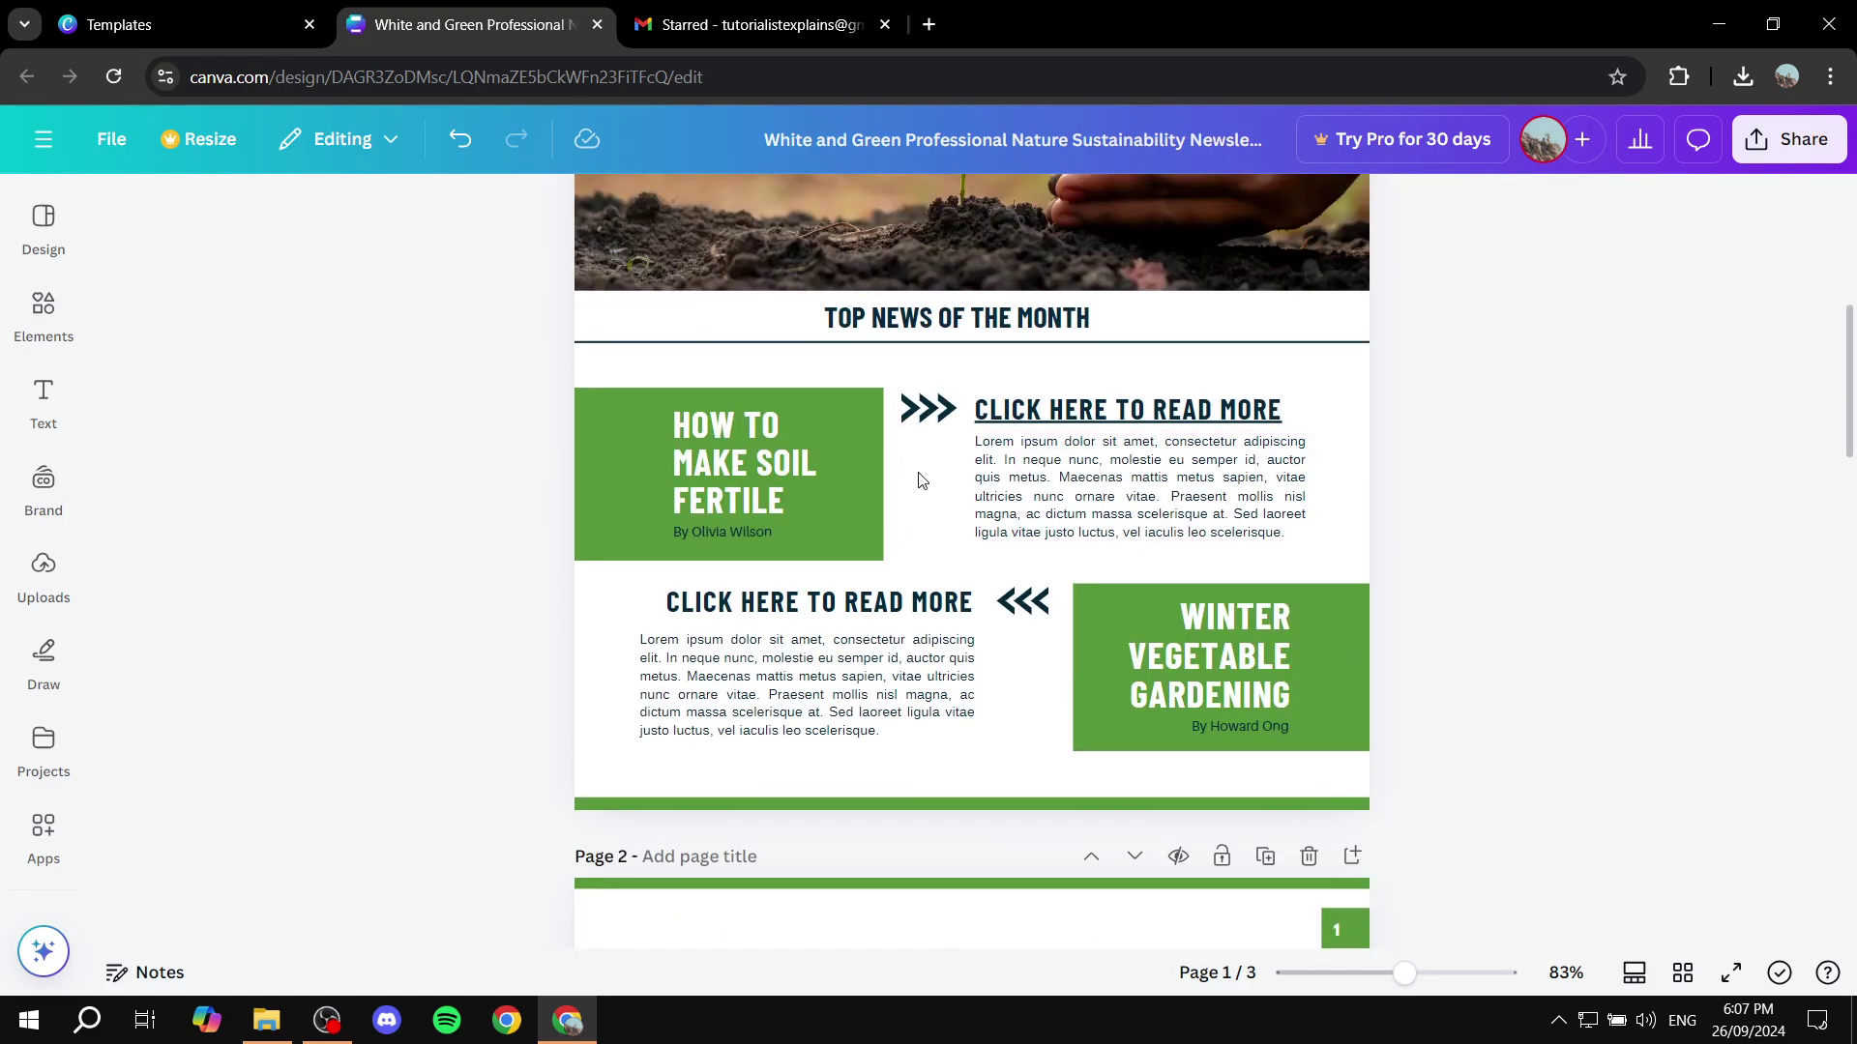
pyautogui.scroll(-14, 1083, 445)
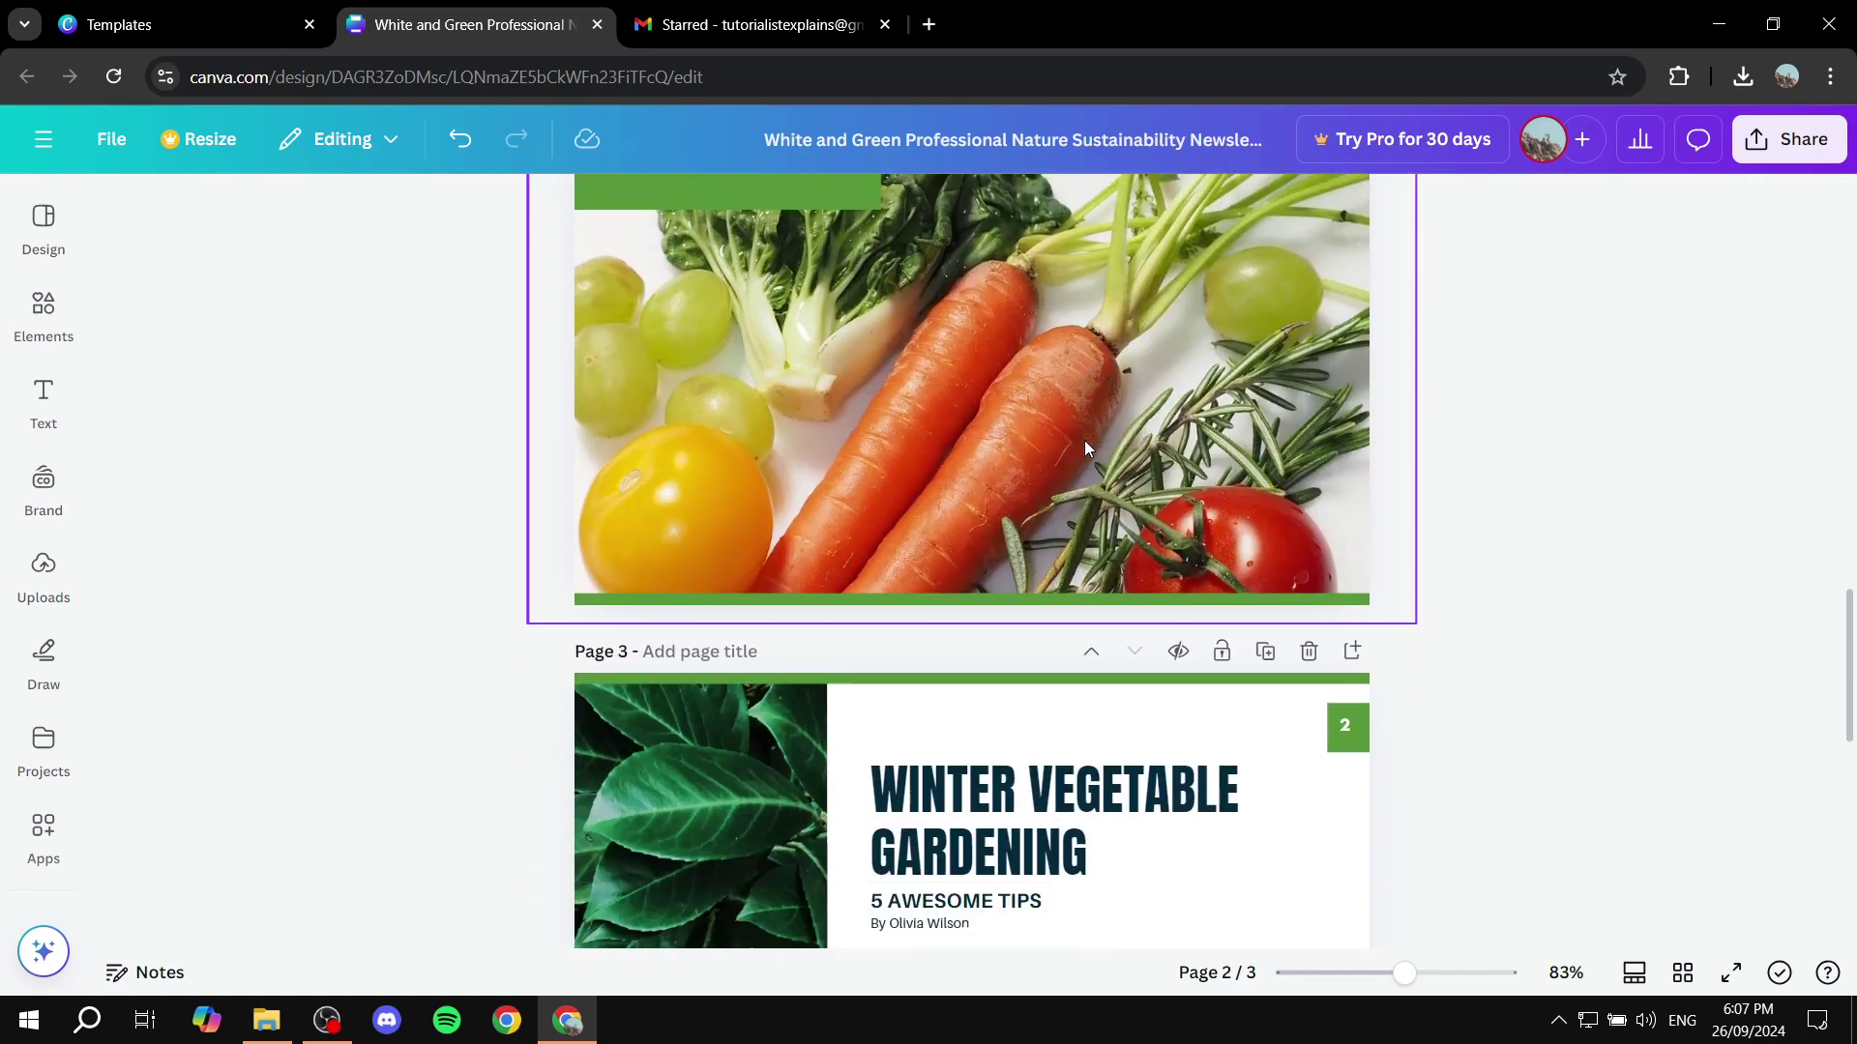
pyautogui.scroll(-8, 1083, 447)
pyautogui.scroll(15, 1286, 435)
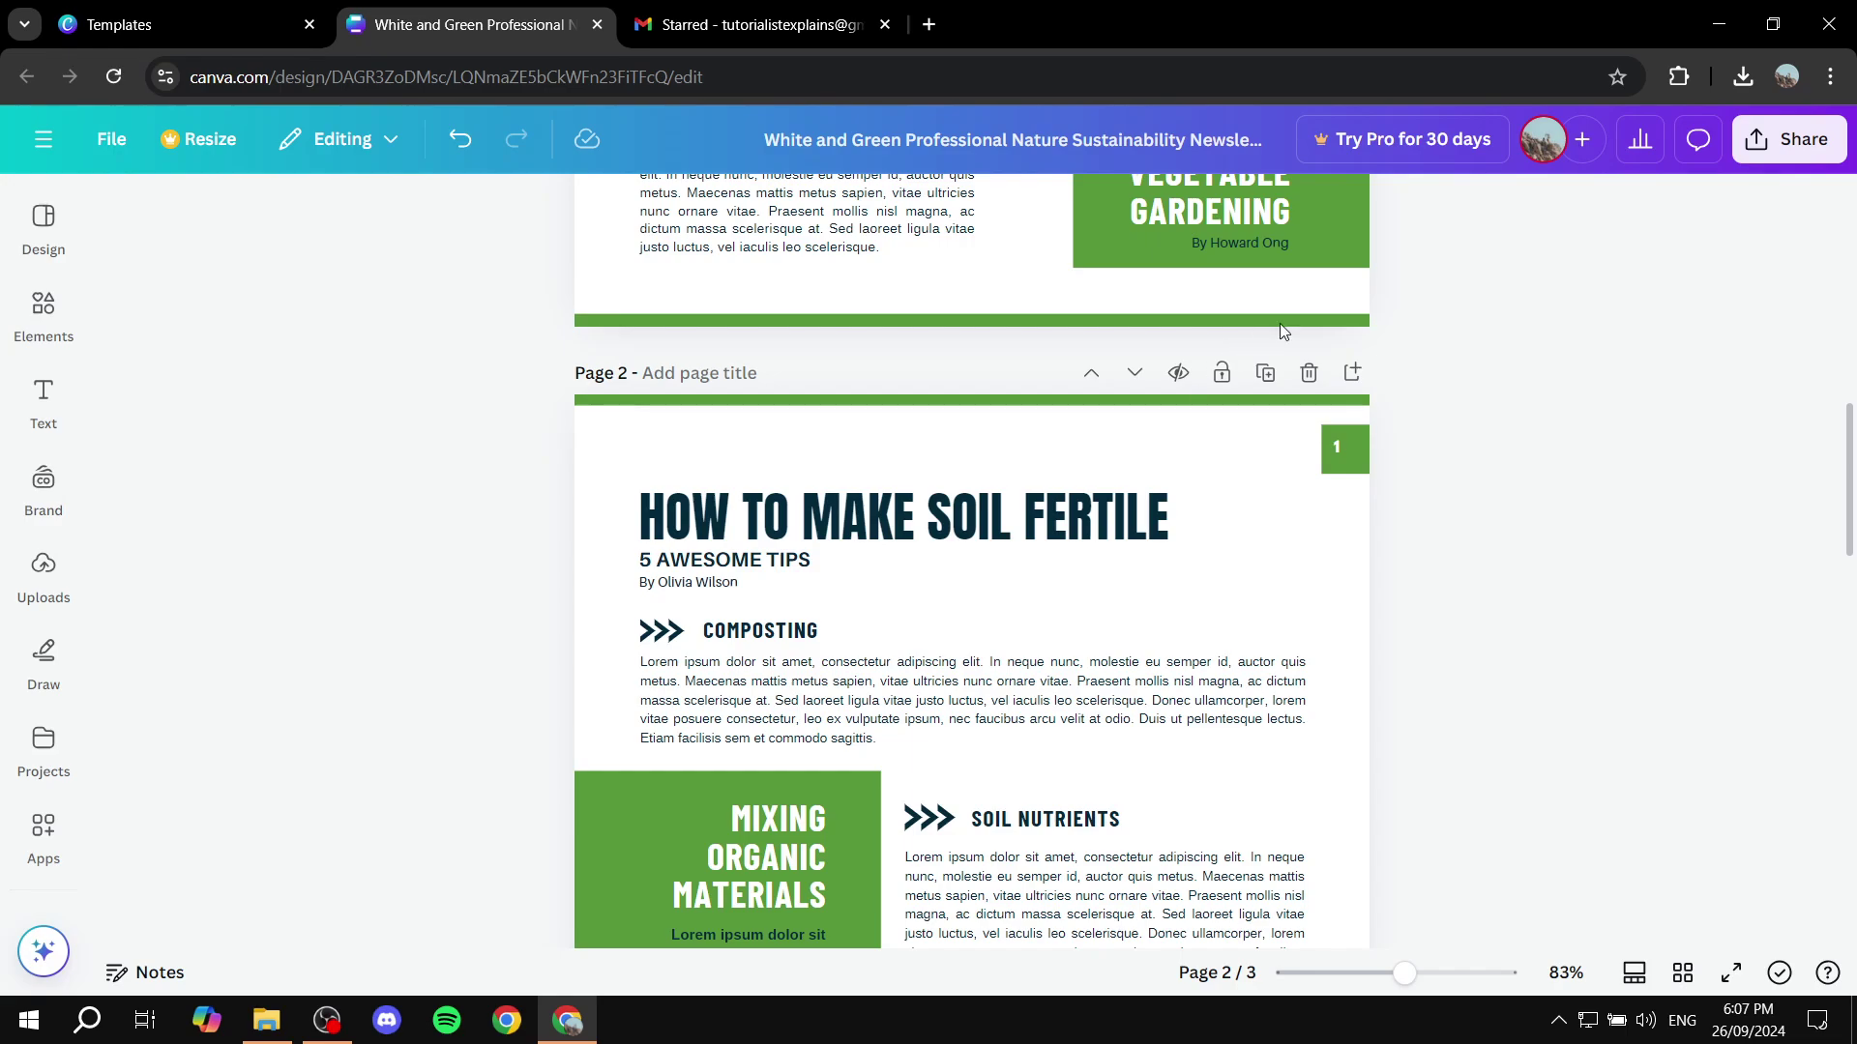
pyautogui.scroll(9, 1280, 330)
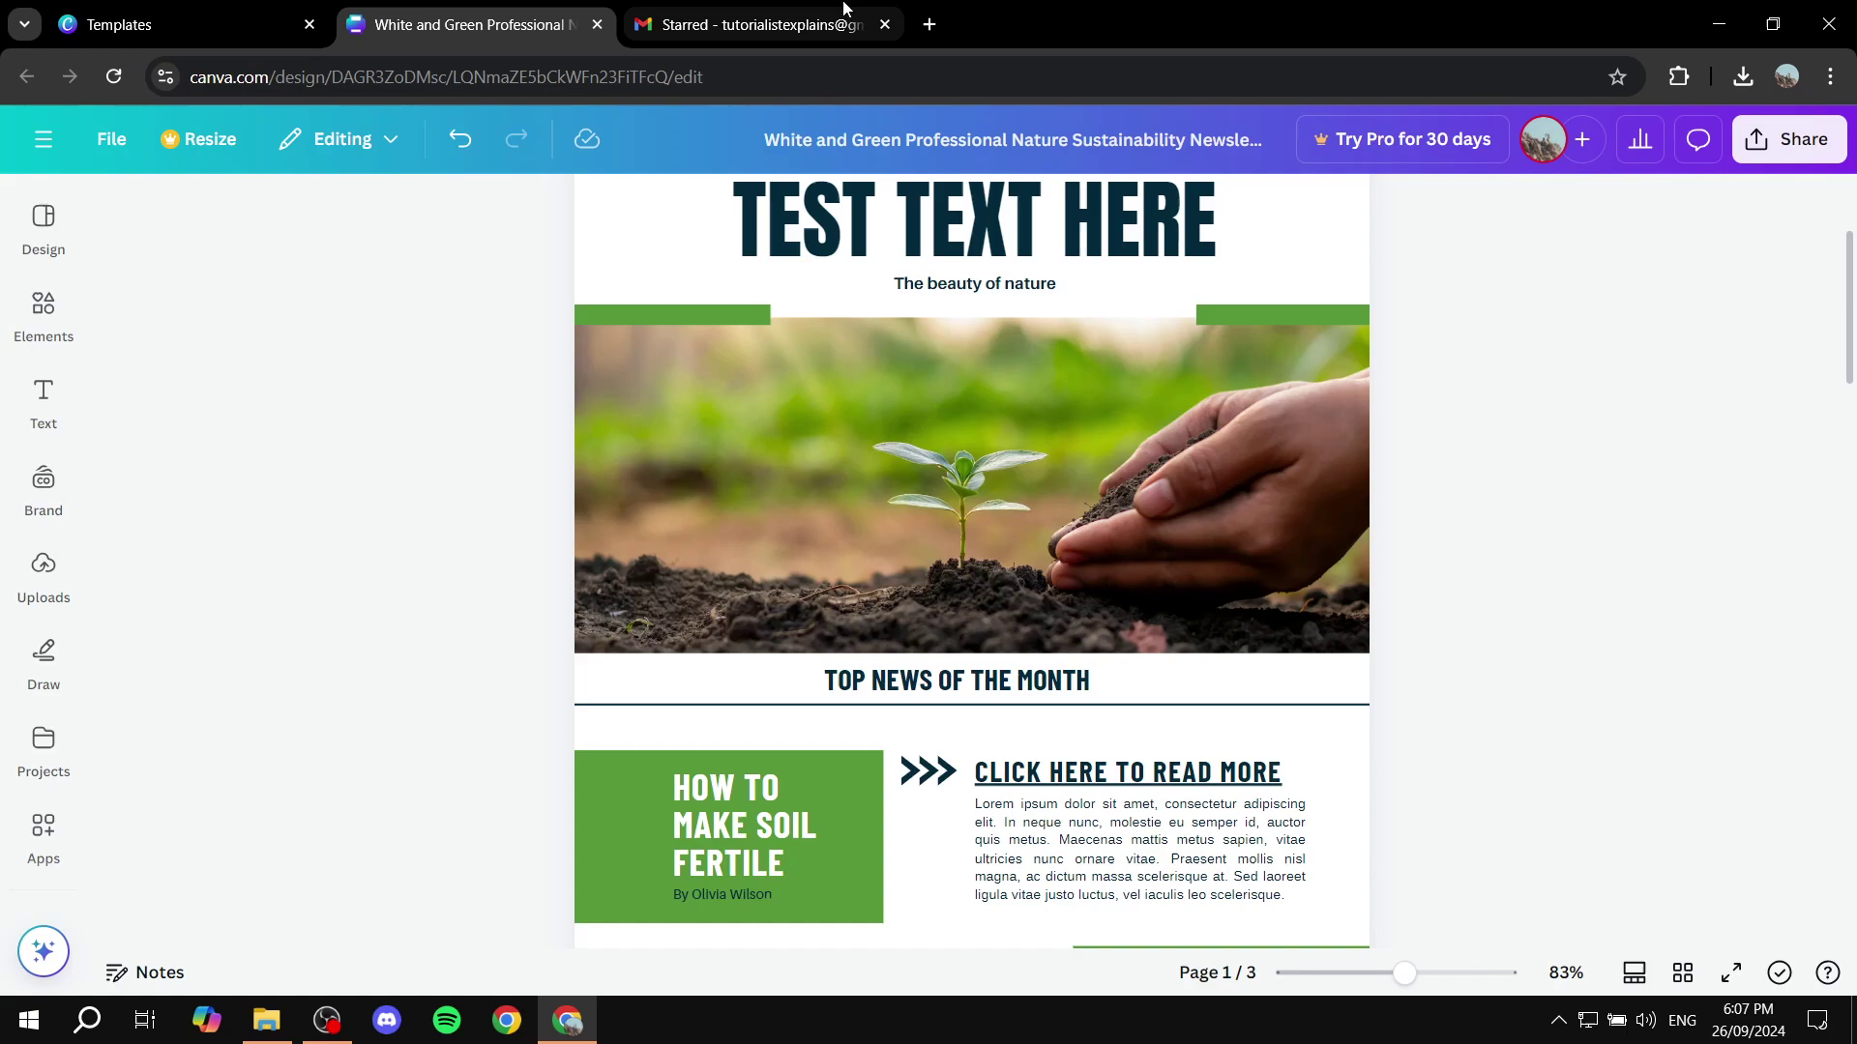
# Check that the Gmail draft's newsletter image still carries its Canva link, then deselect it
pyautogui.click(754, 24)
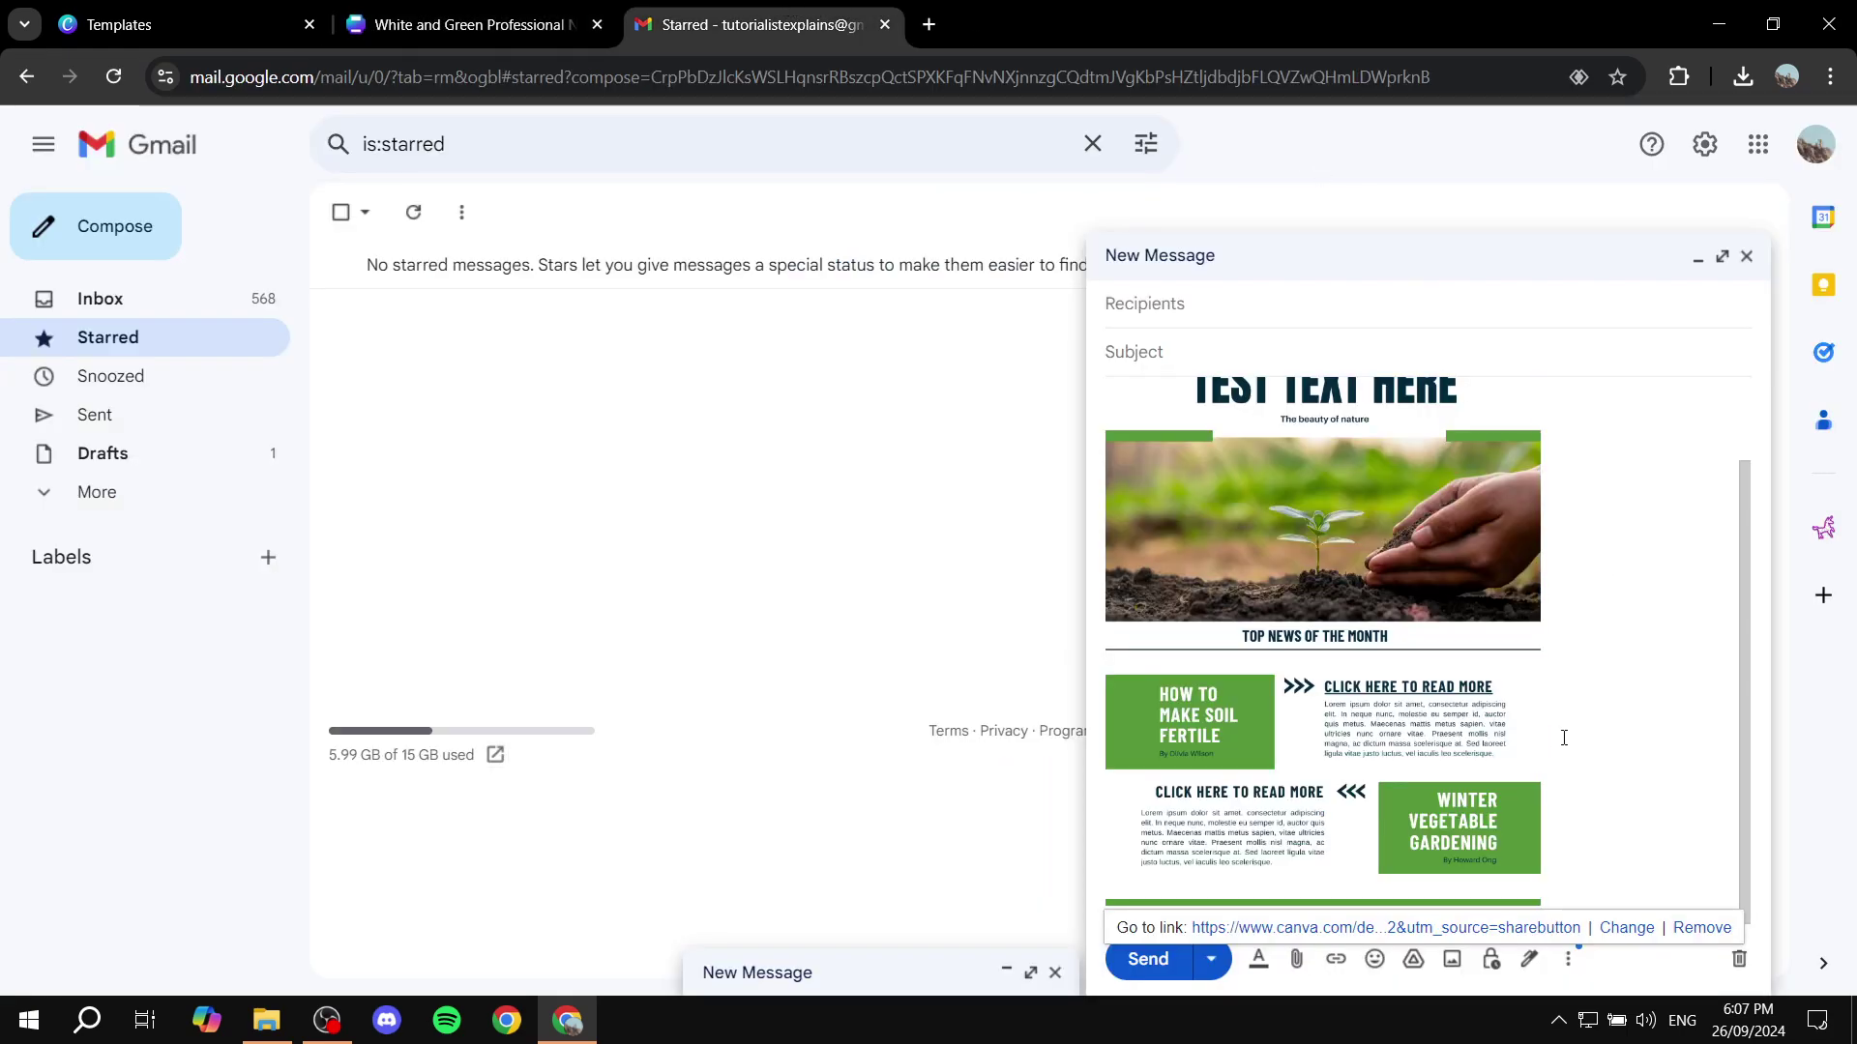
pyautogui.moveTo(1583, 512); pyautogui.dragTo(1599, 665)
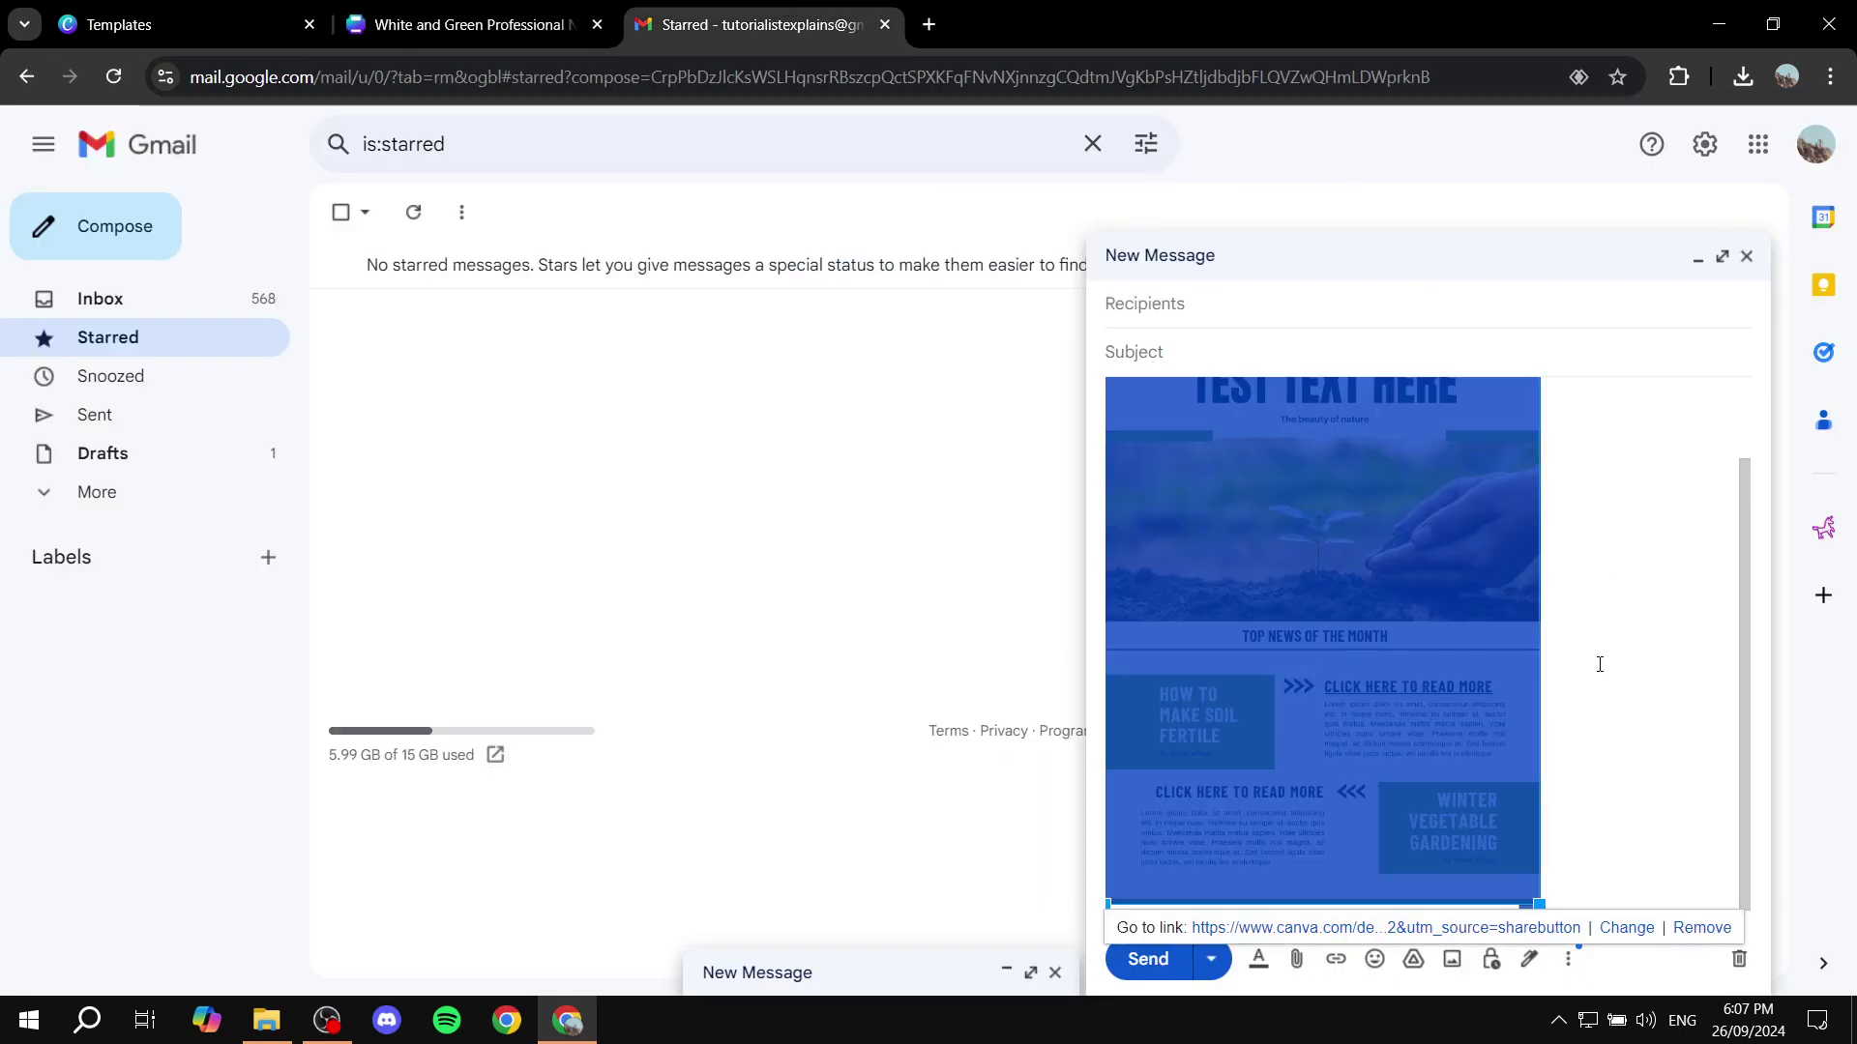
pyautogui.click(1614, 722)
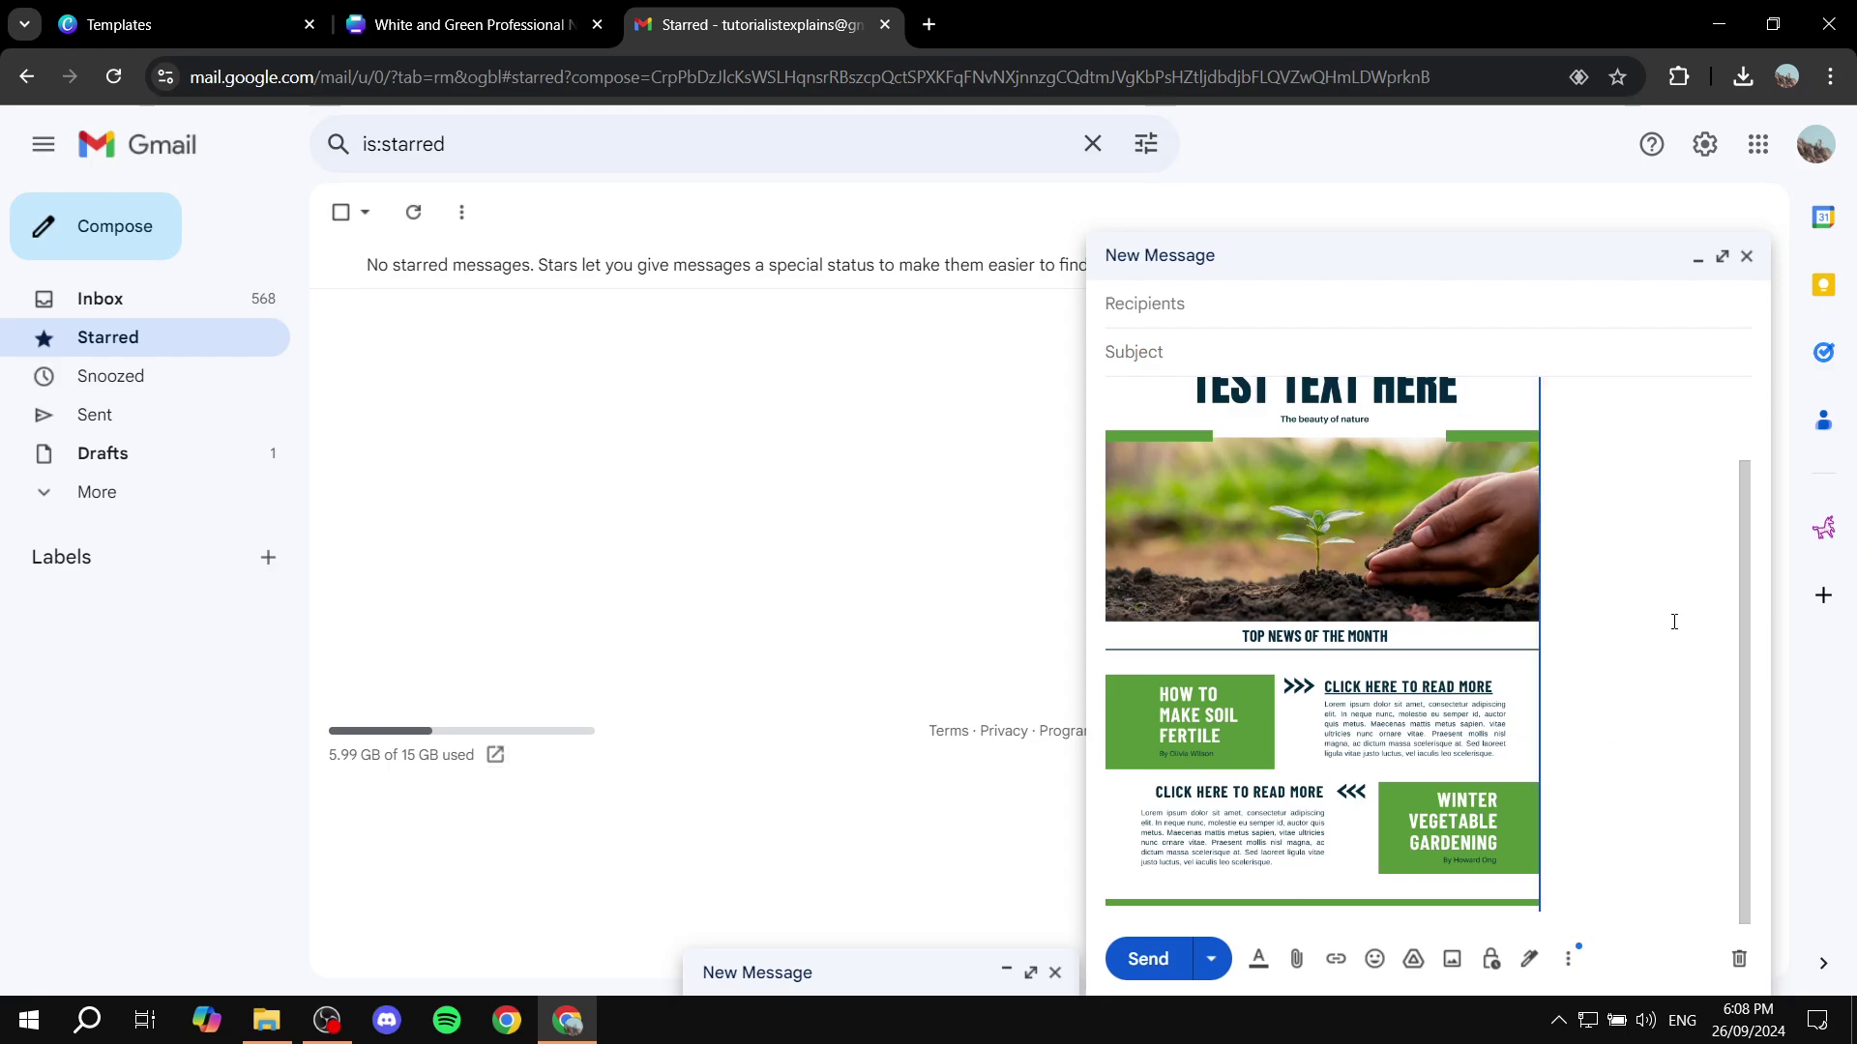
pyautogui.scroll(1, 1671, 622)
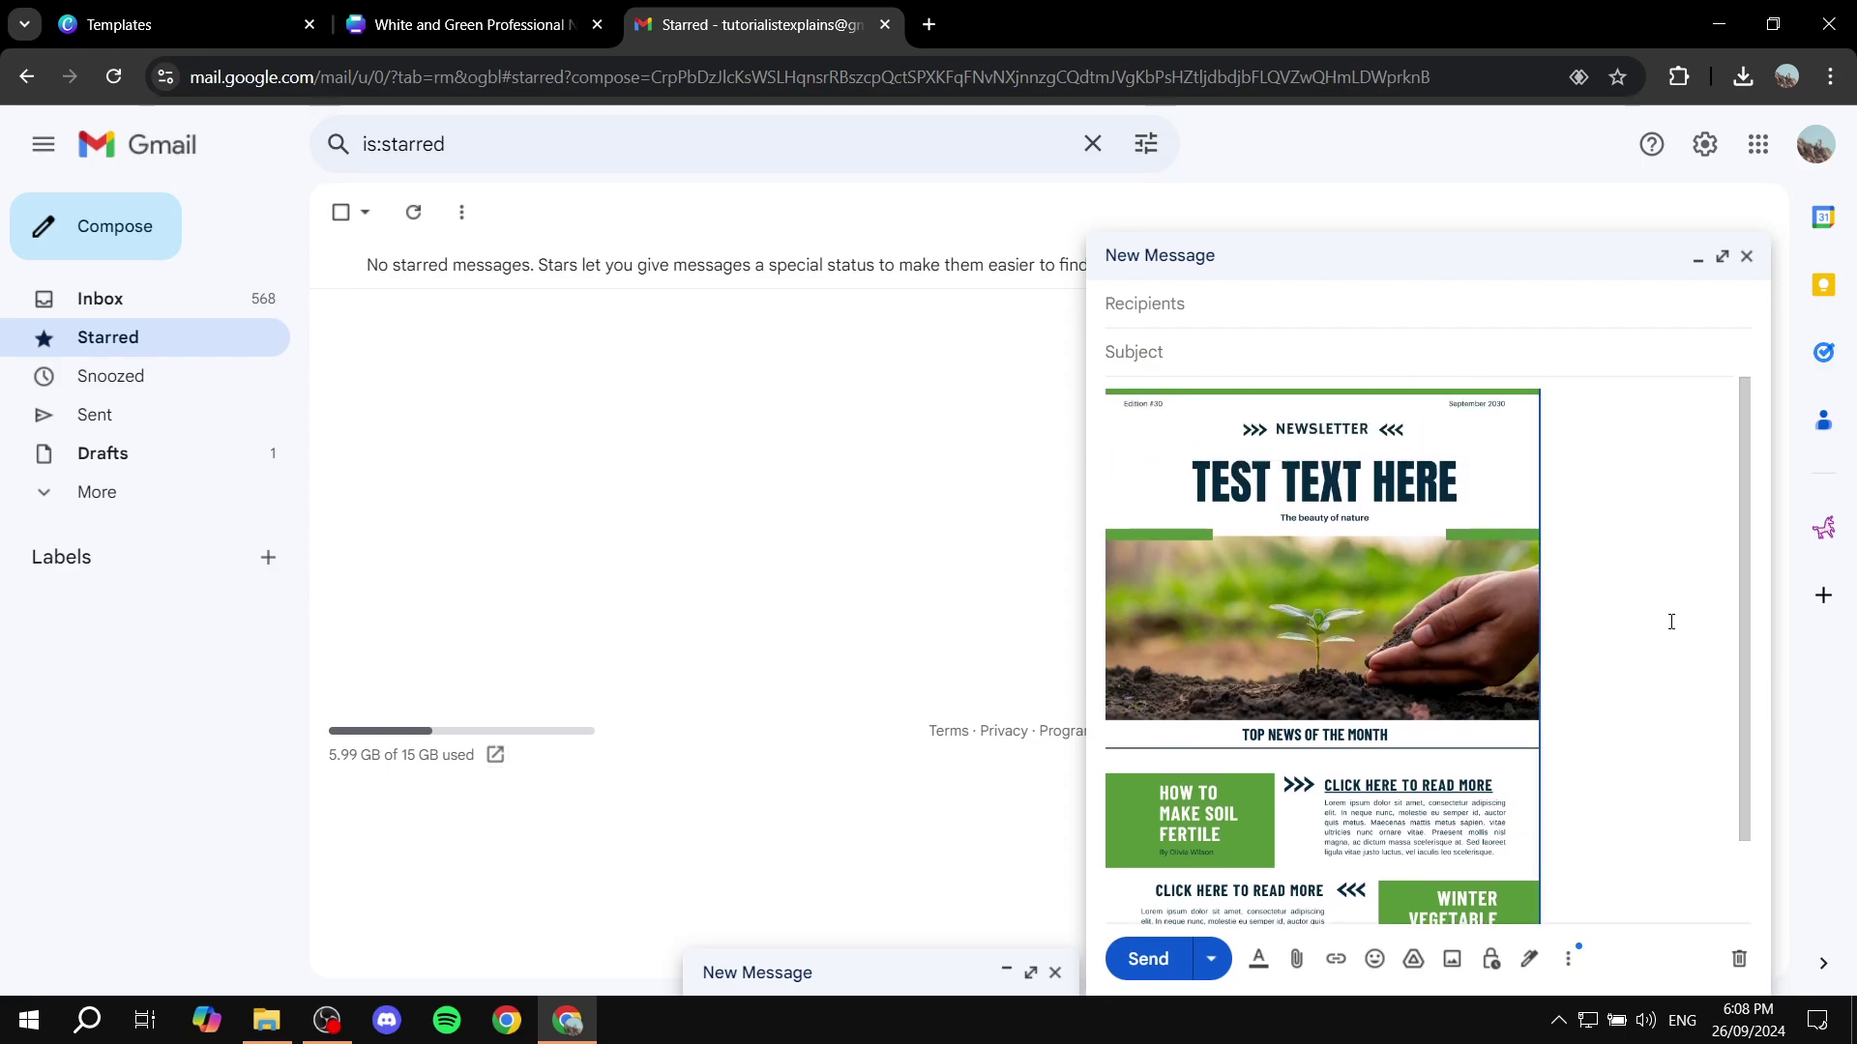